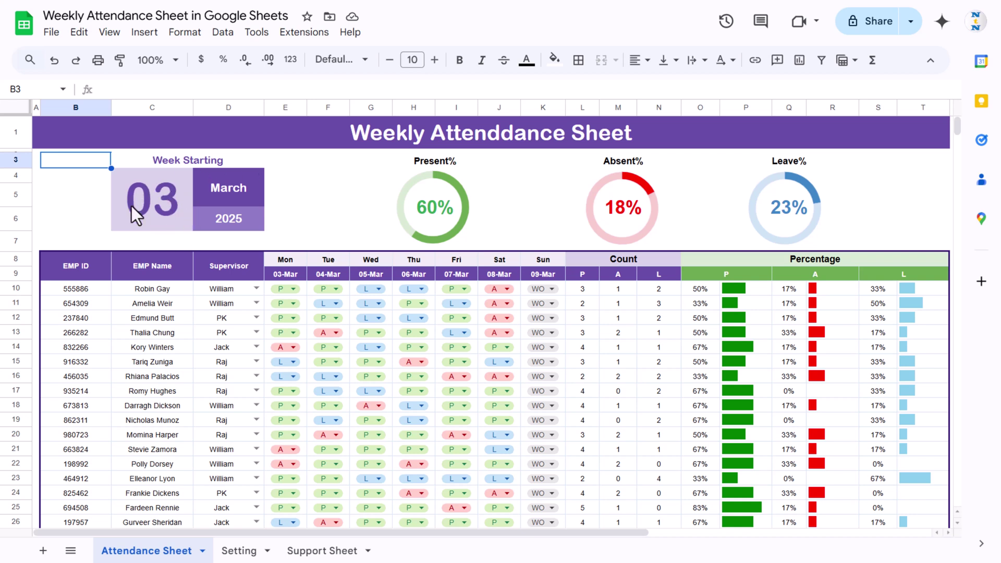
- Examine the week starting date, the employee ID, name and supervisor columns, and the supervisor choices in D10
click(159, 198)
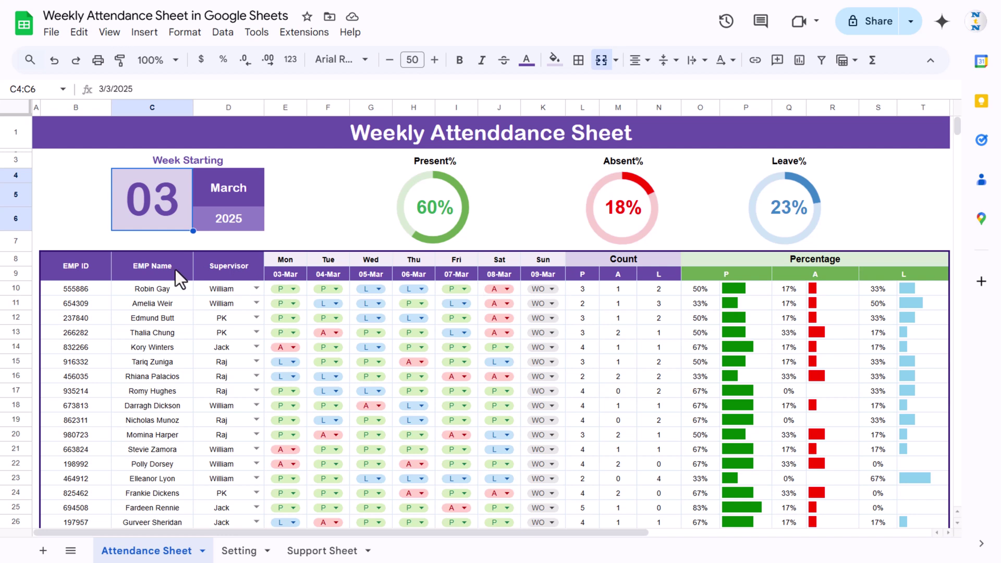
click(85, 267)
drag(90, 266, 89, 361)
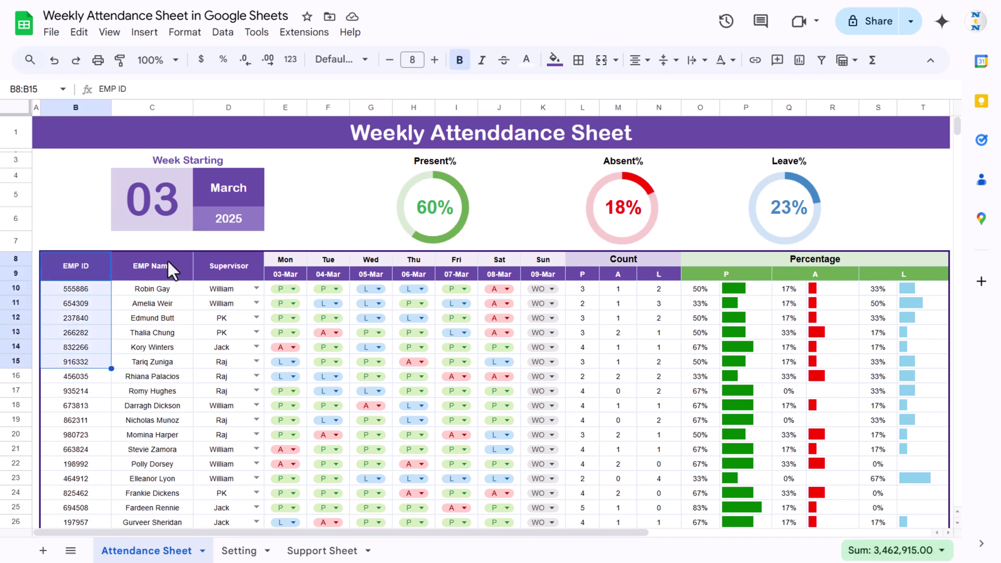
drag(168, 261, 145, 346)
click(234, 270)
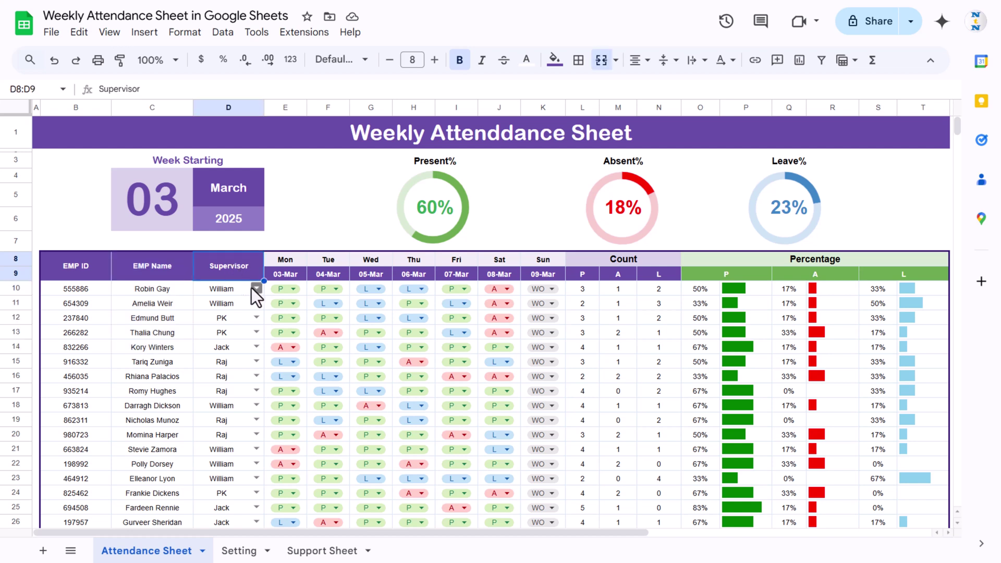
click(251, 288)
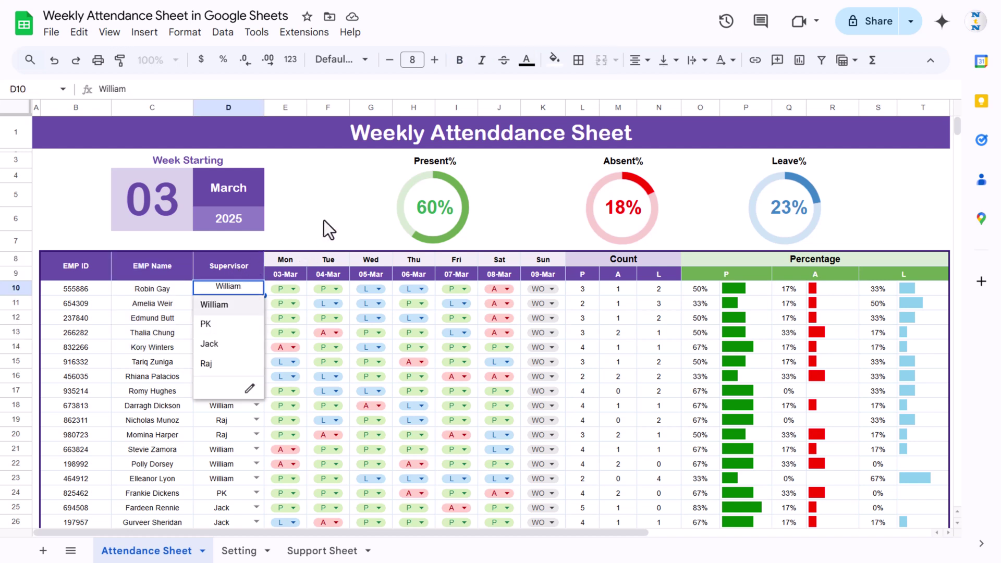
key(Escape)
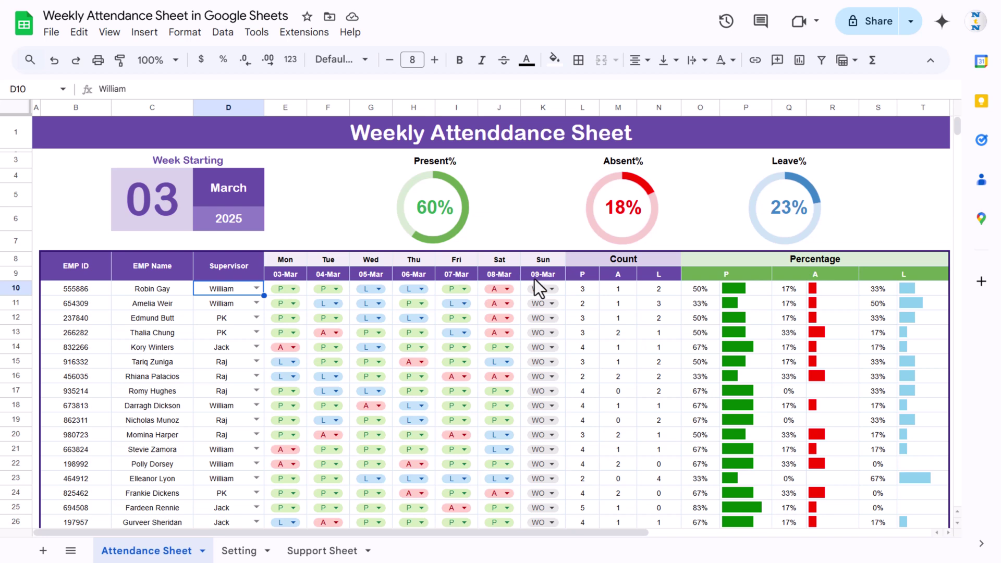
- Examine the attendance status choices in E11 and the Count section of the attendance table
scroll(358, 286, down, 3)
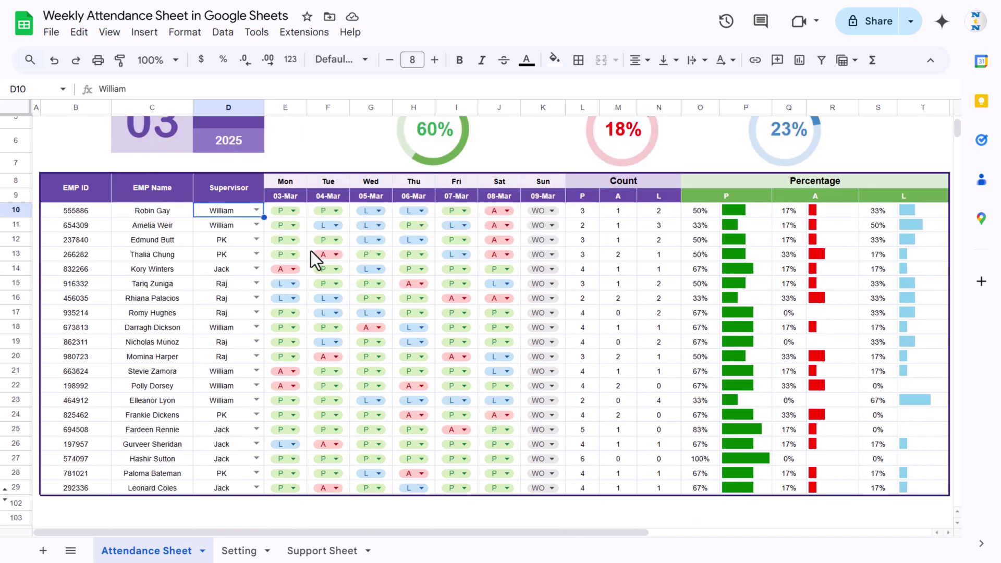
click(295, 225)
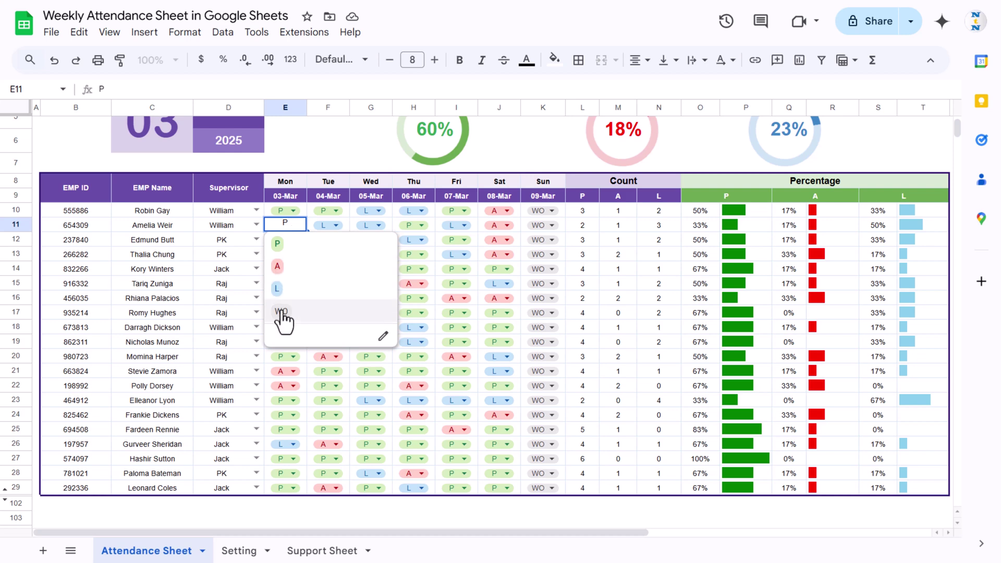
scroll(577, 217, up, 3)
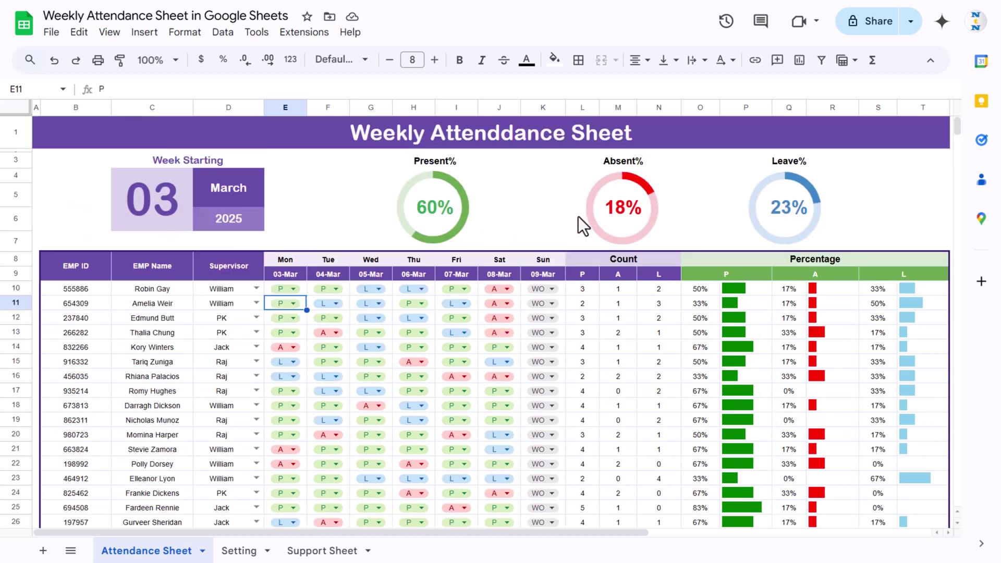
click(599, 260)
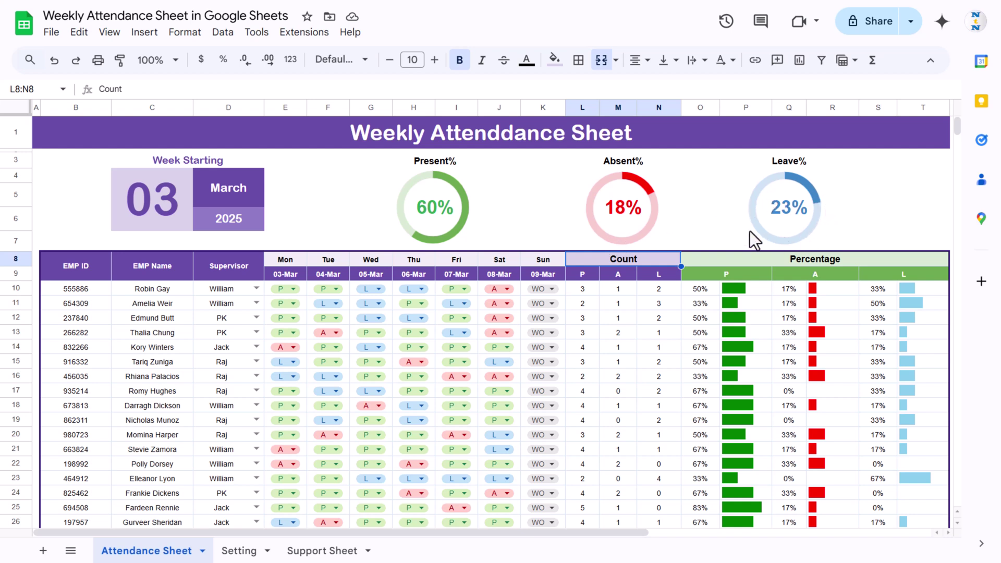
- Set the week starting date to 10 March 2025
click(143, 197)
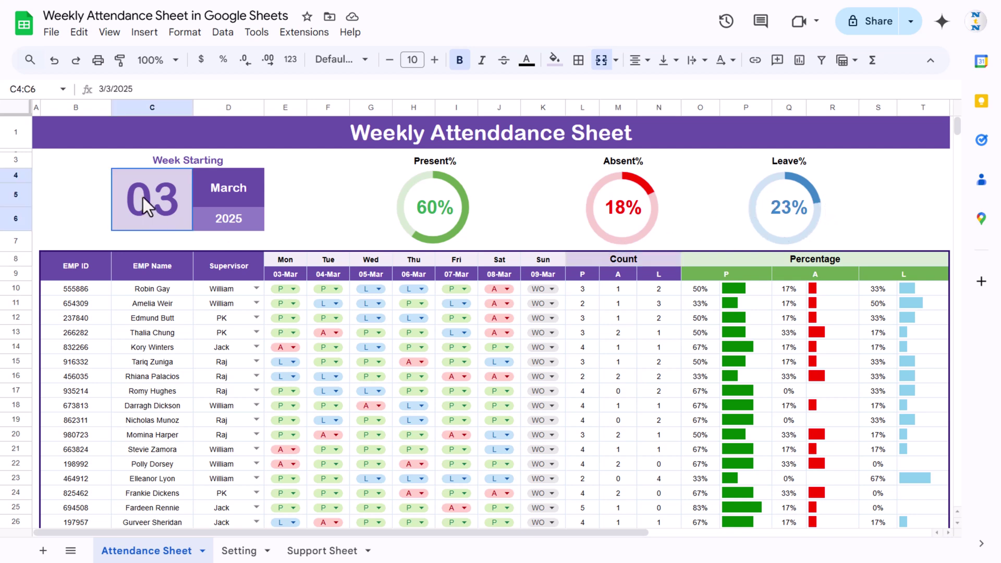
double_click(169, 197)
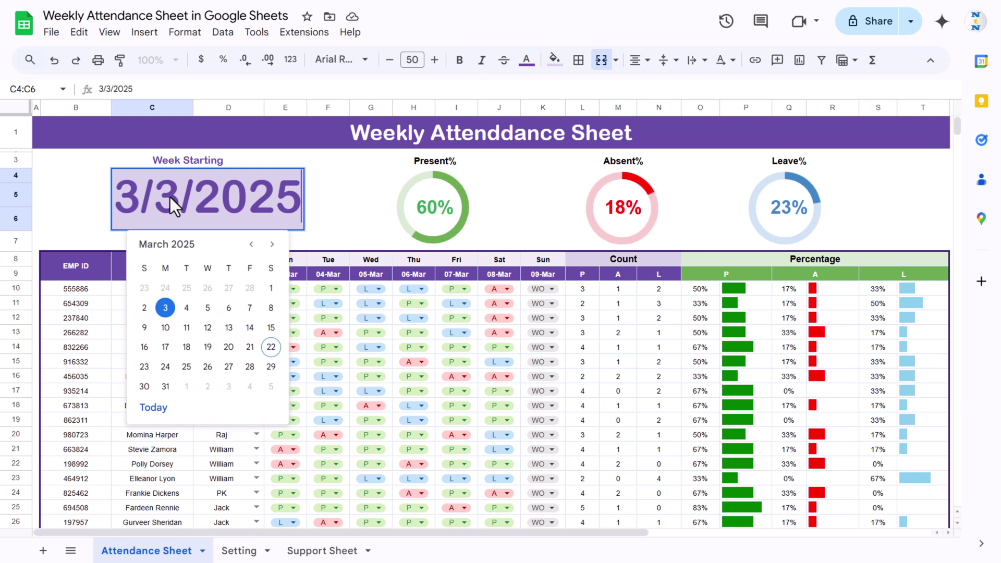
click(165, 327)
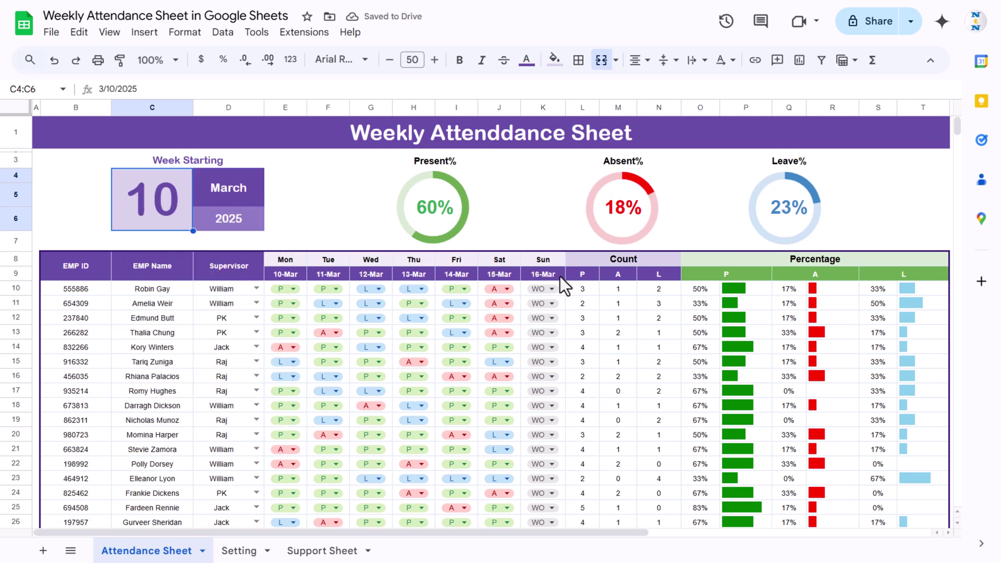
- Clear all employees' attendance entries from Monday to Sunday in E10:K29
click(301, 289)
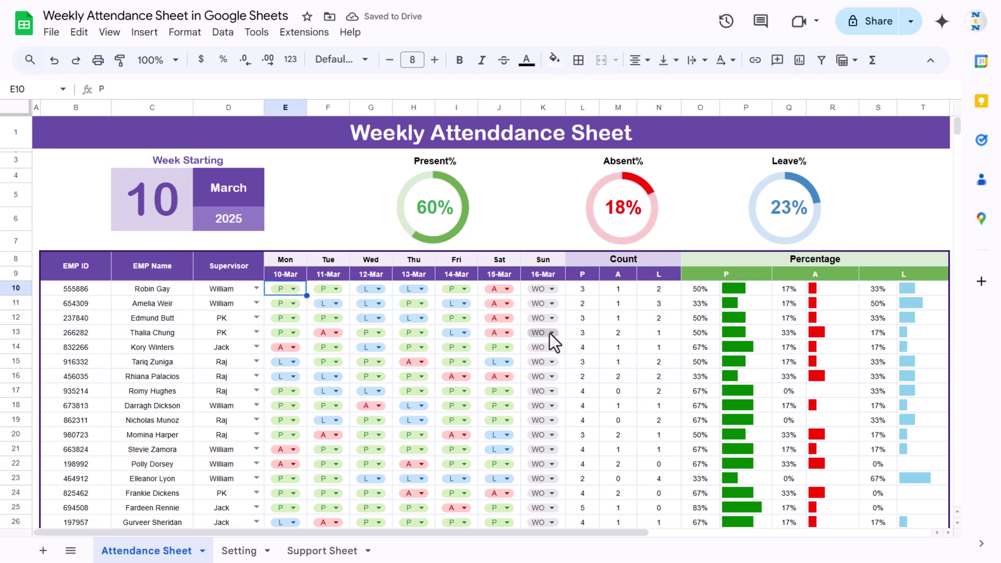
drag(517, 291, 545, 290)
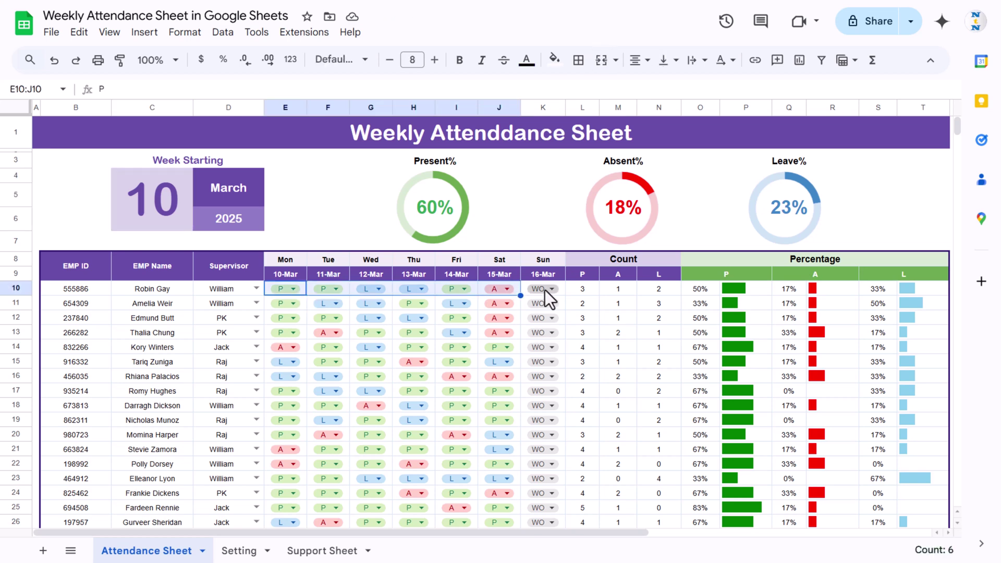
key(ctrl+shift+Down)
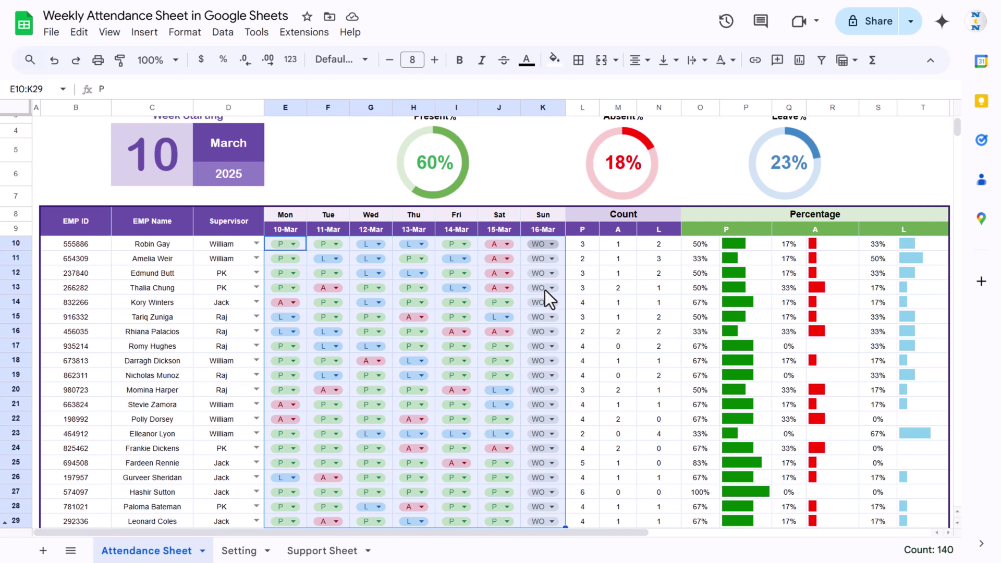
key(Delete)
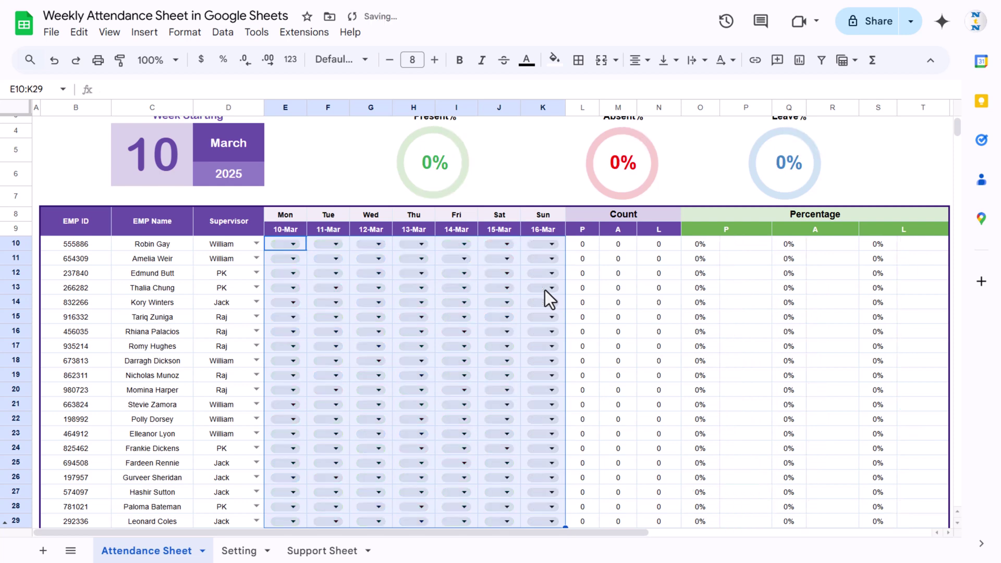
- Check the status choices in the blank cell E10 and undo the clearing of the attendance entries
click(293, 244)
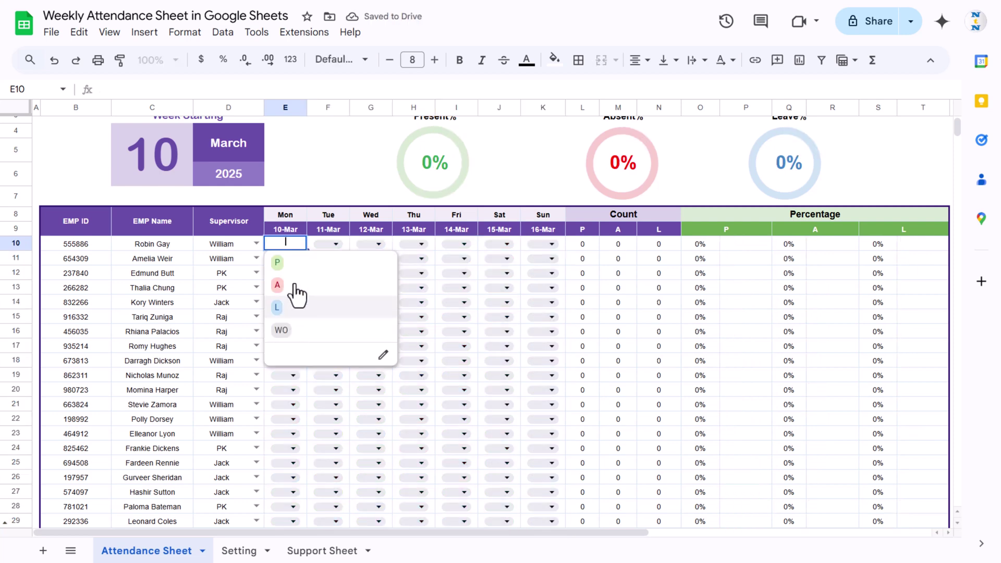
key(Escape)
key(ctrl+z)
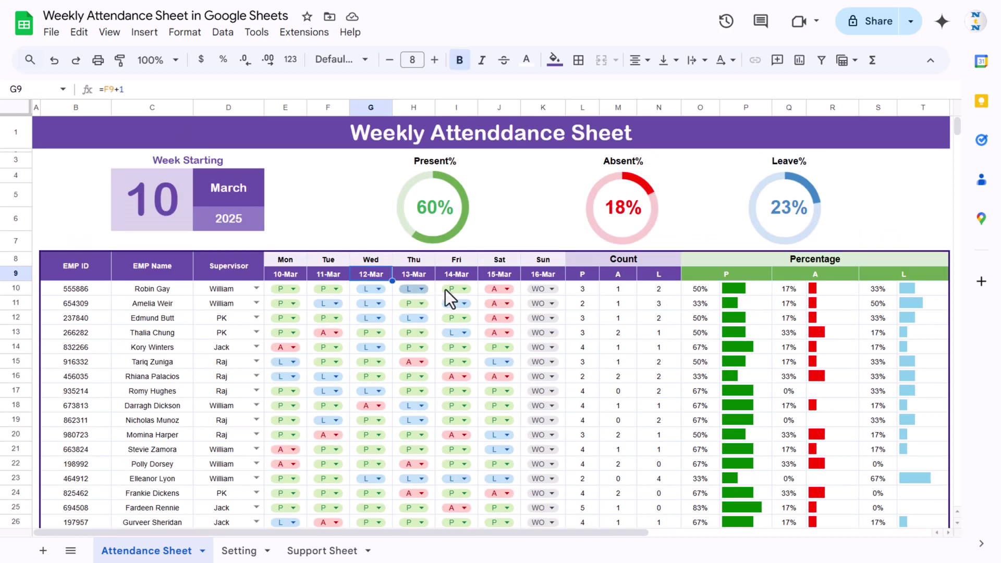
- Set the 14-Mar attendance in I10 to L and check the Percentage section
click(464, 289)
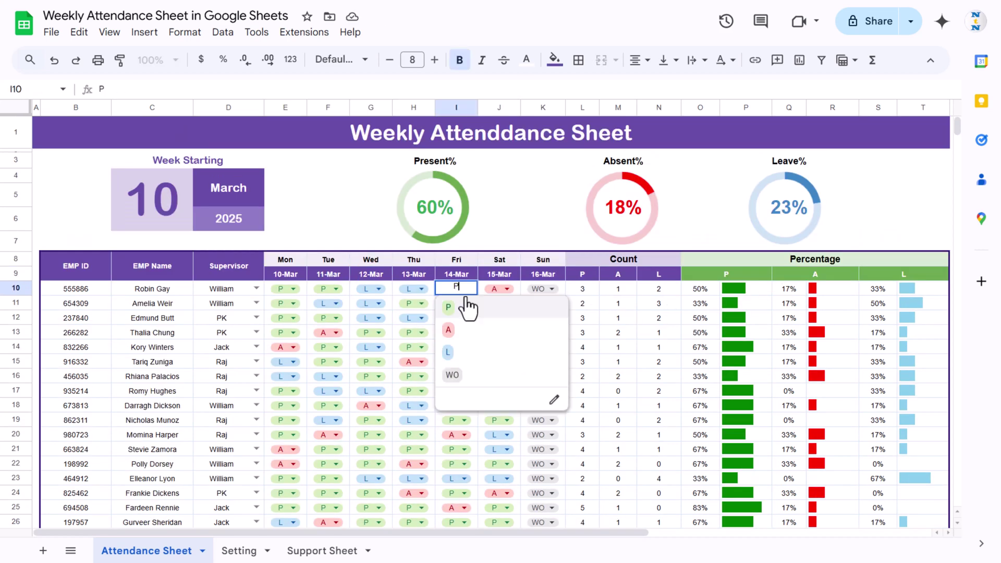
click(450, 353)
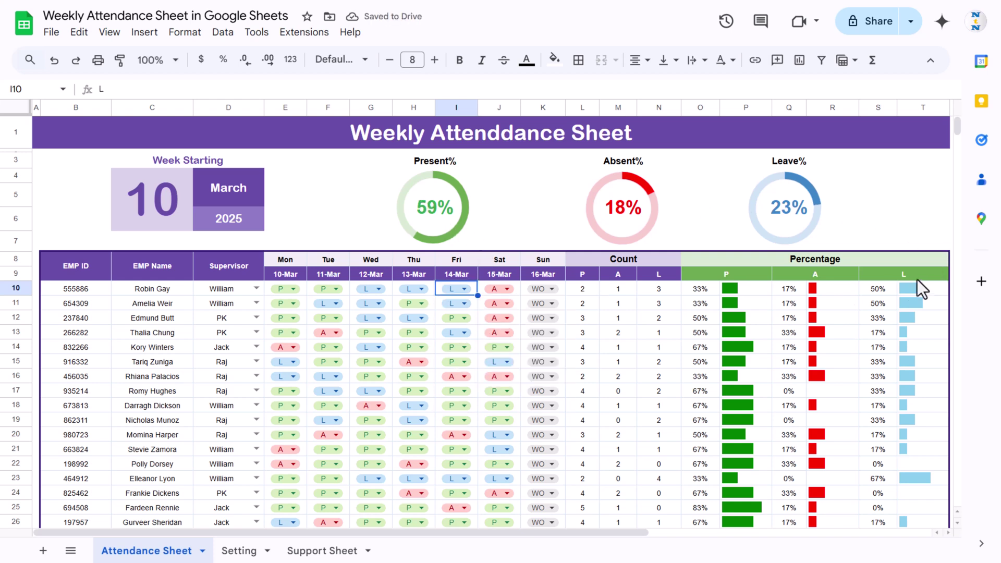
click(807, 265)
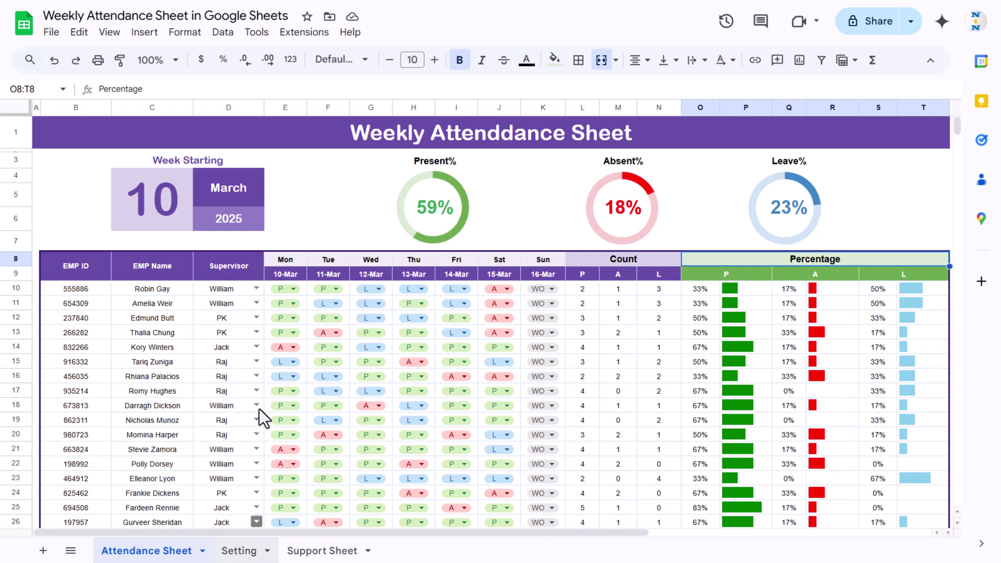
- Review the supervisor list range B6:B15 on the Setting sheet and return to the Attendance Sheet
click(243, 551)
click(159, 210)
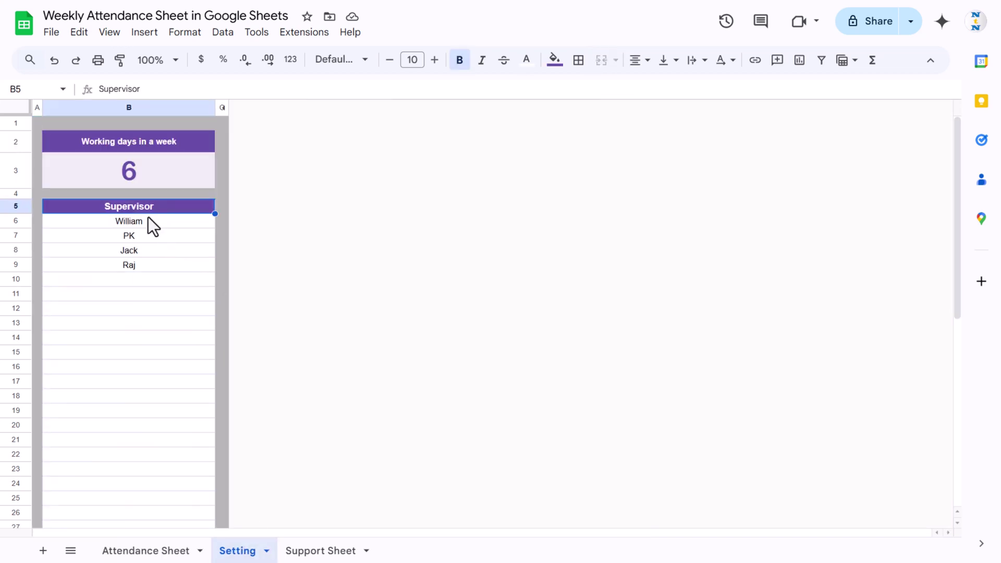
drag(146, 220, 138, 359)
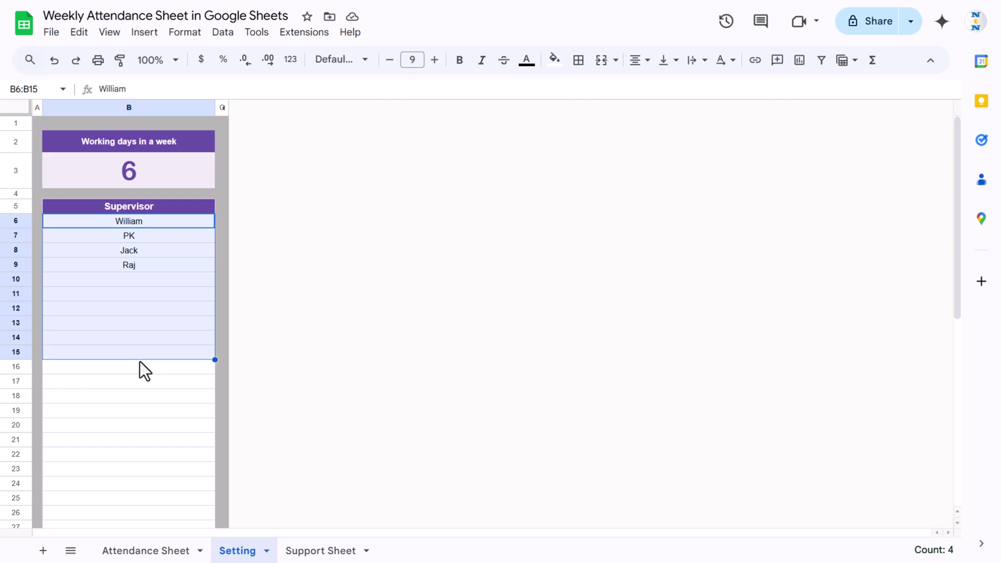
click(147, 552)
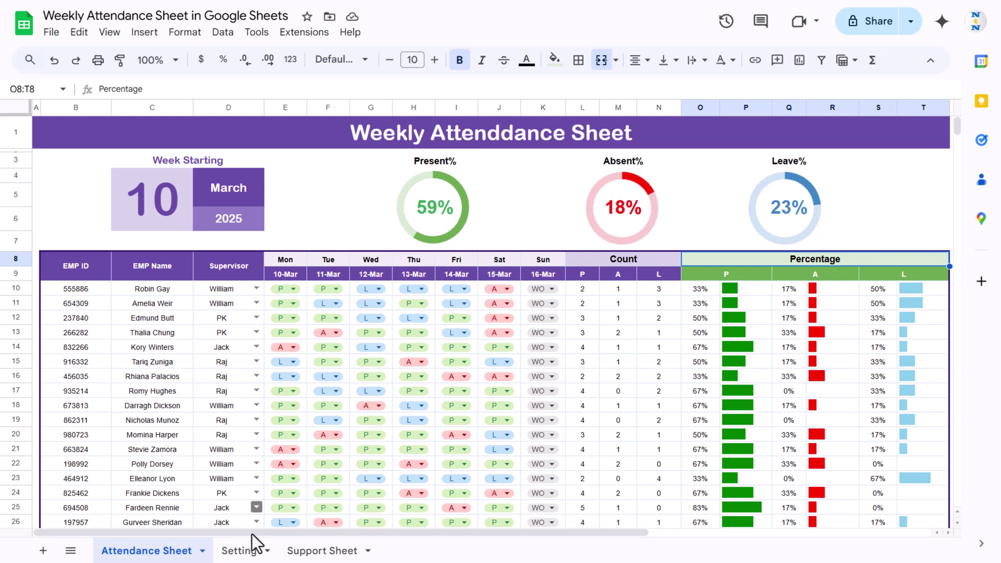
- Set the working days in a week to 5 on the Setting sheet and check the Attendance Sheet percentages
click(239, 553)
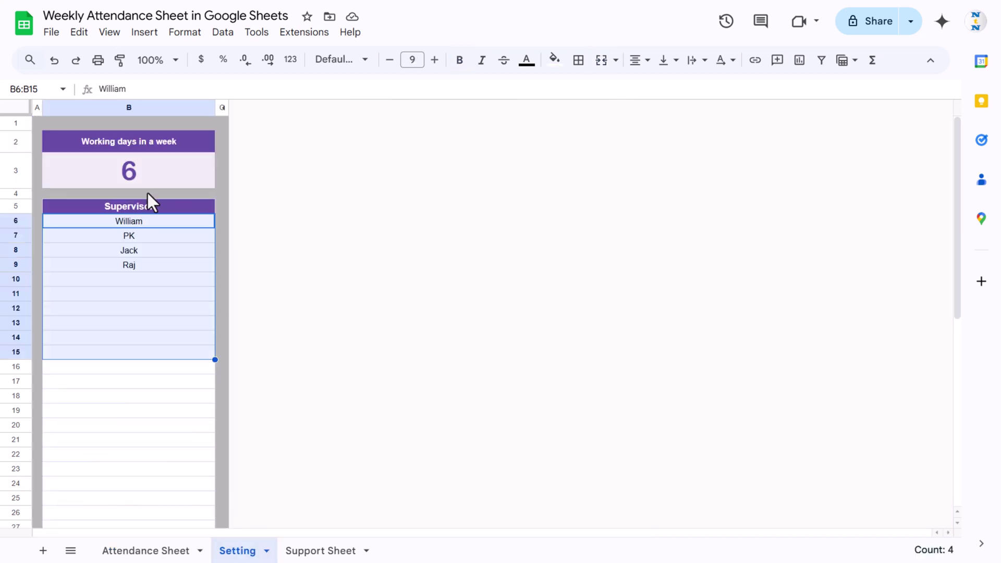
click(154, 177)
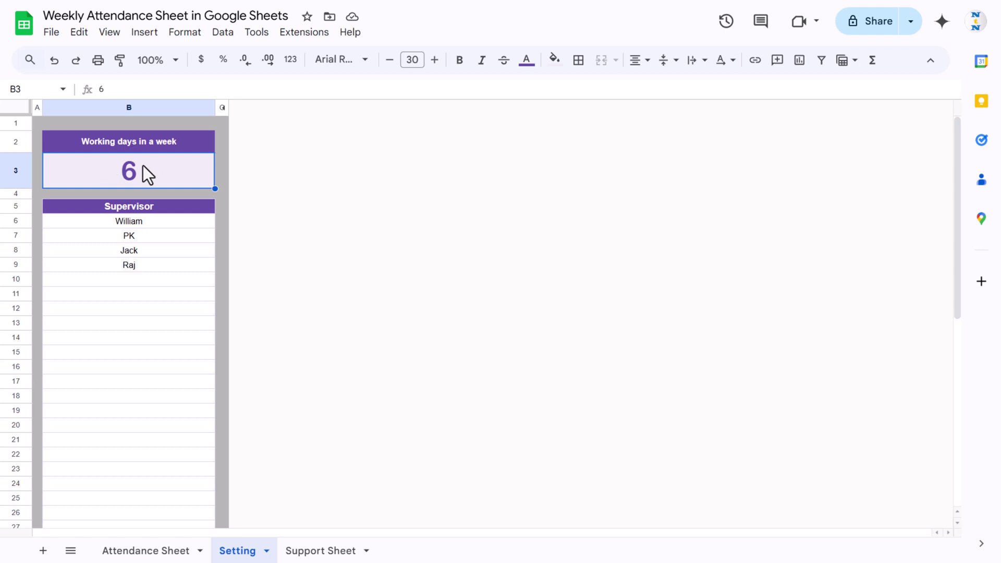
text(5)
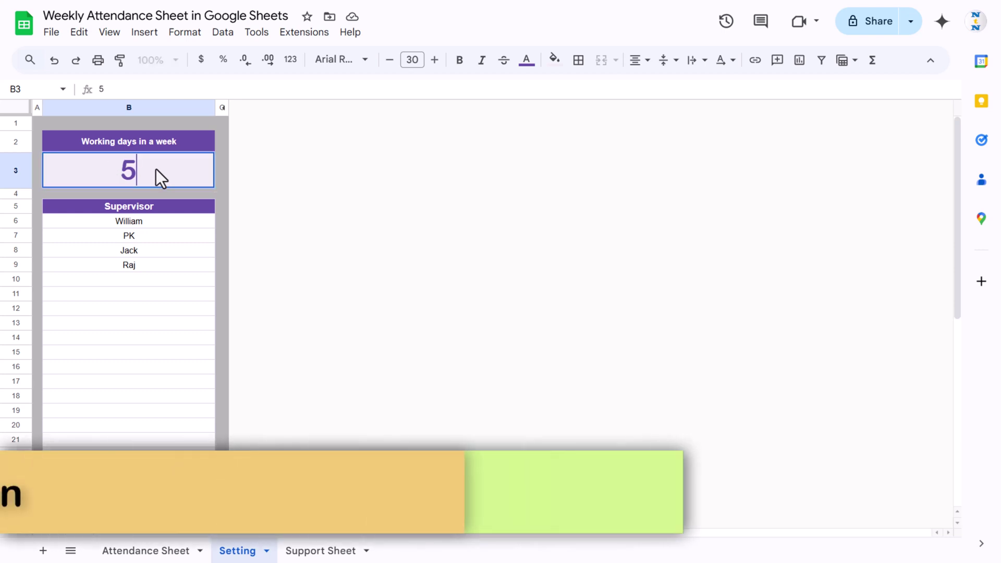
key(Return)
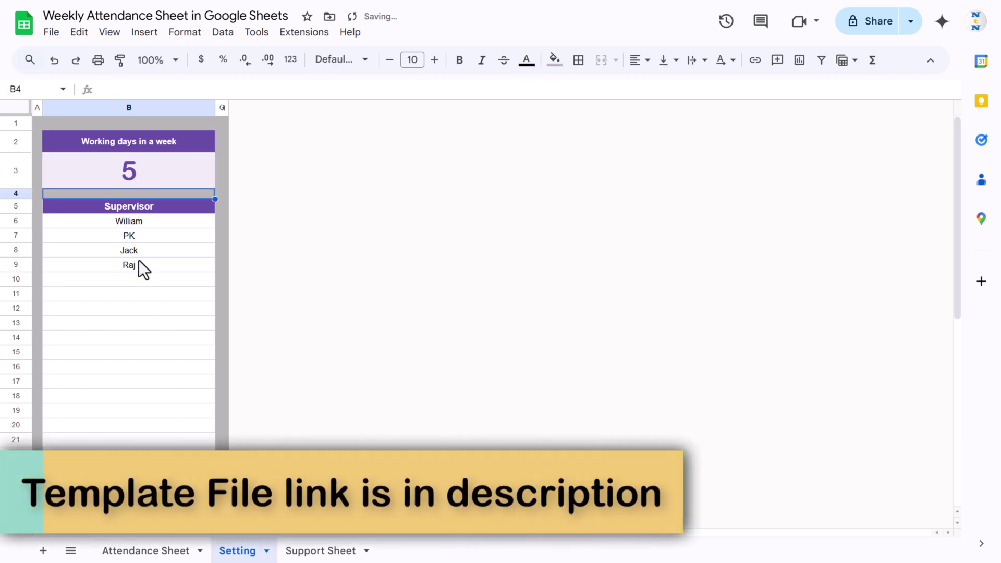
click(142, 547)
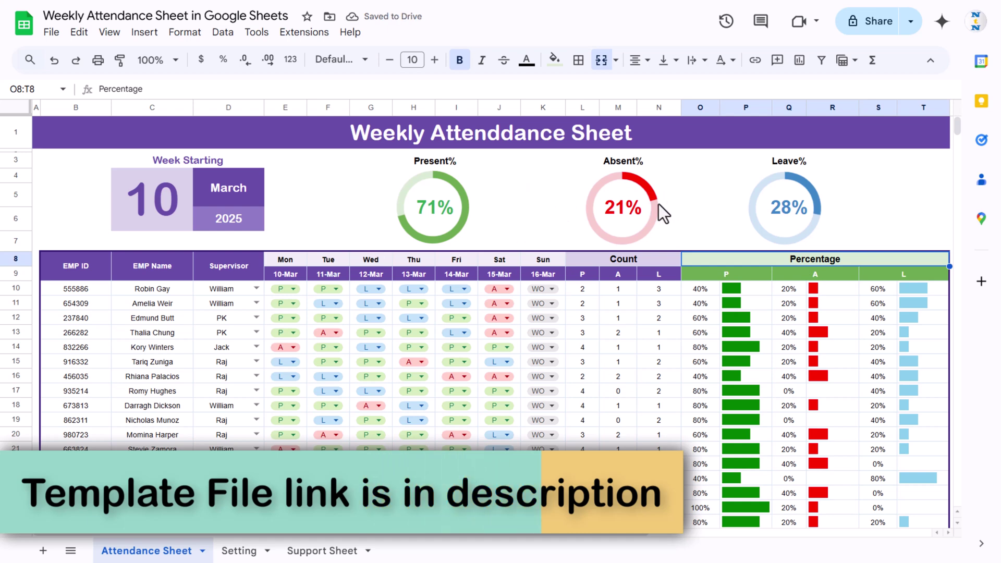
- Set the working days in a week to 6 on the Setting sheet and return to the Attendance Sheet
click(242, 554)
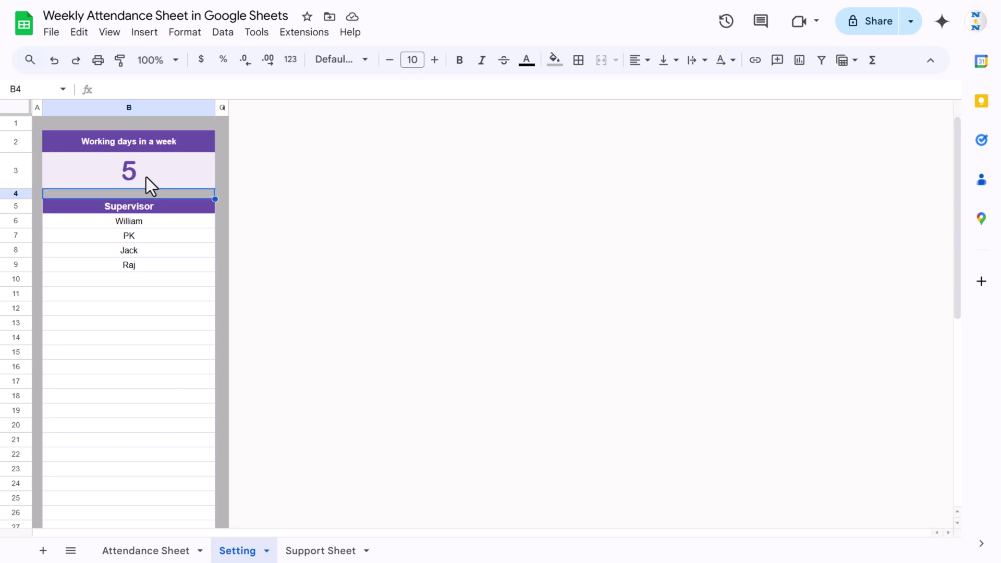
click(146, 177)
text(6)
key(Return)
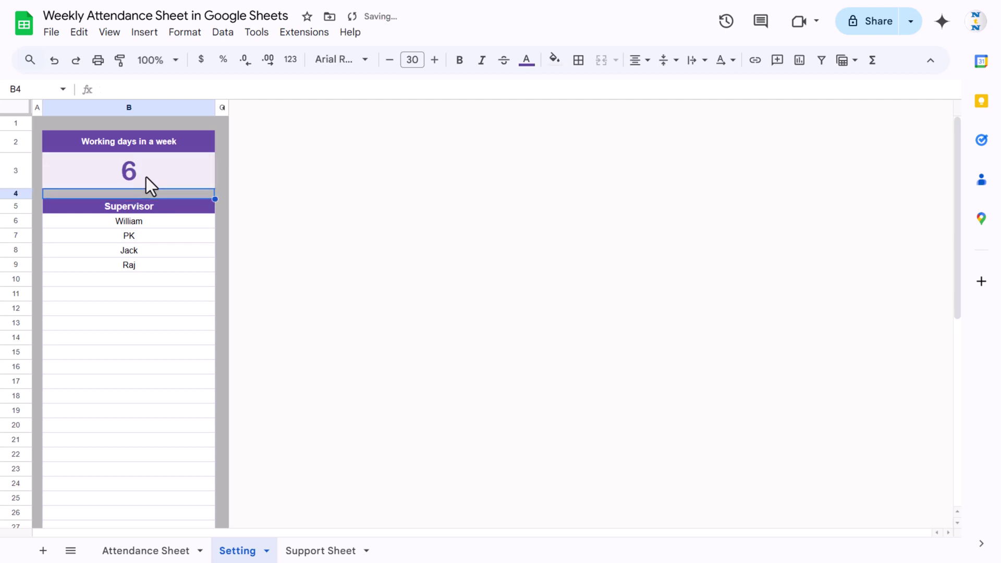
click(140, 552)
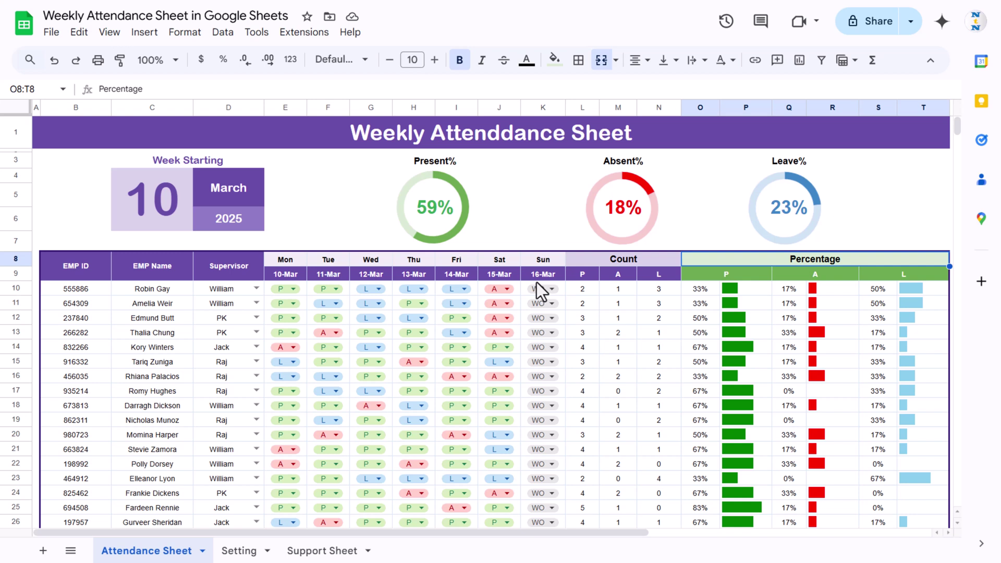
click(217, 258)
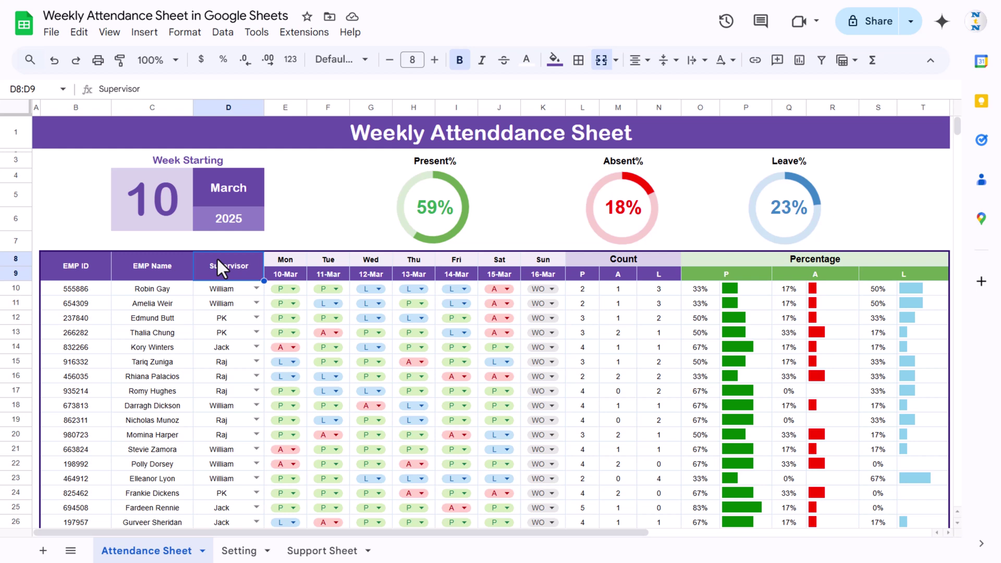
key(Left)
key(Up)
key(Up)
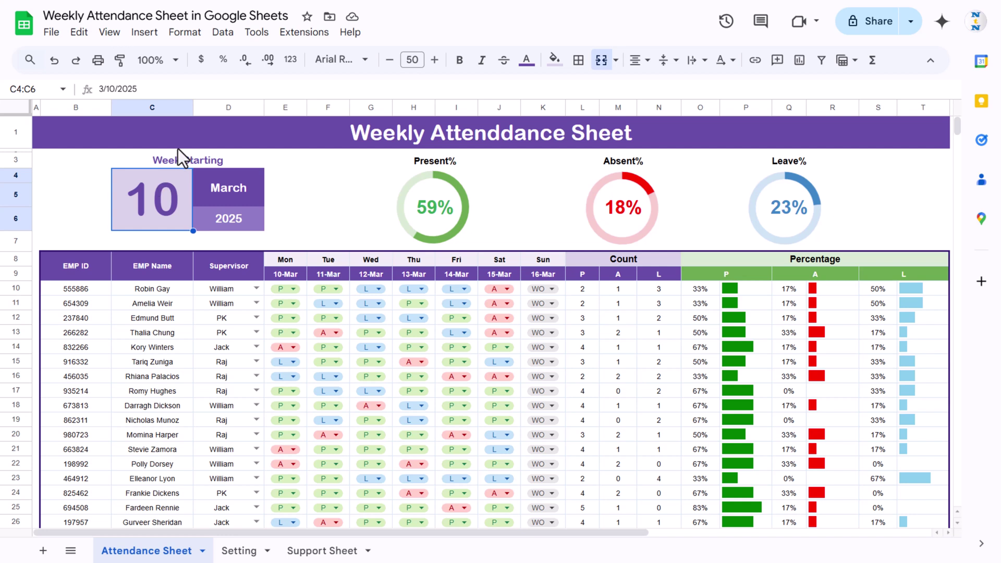
click(195, 134)
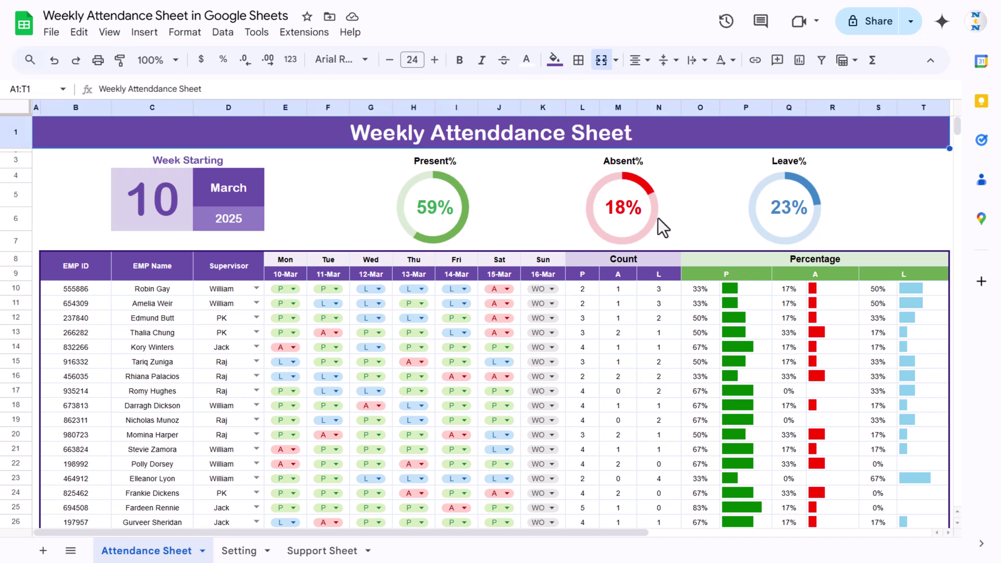
- Check the merge setting, font size and font of the sheet title in A1:T1
scroll(399, 534, right, 2)
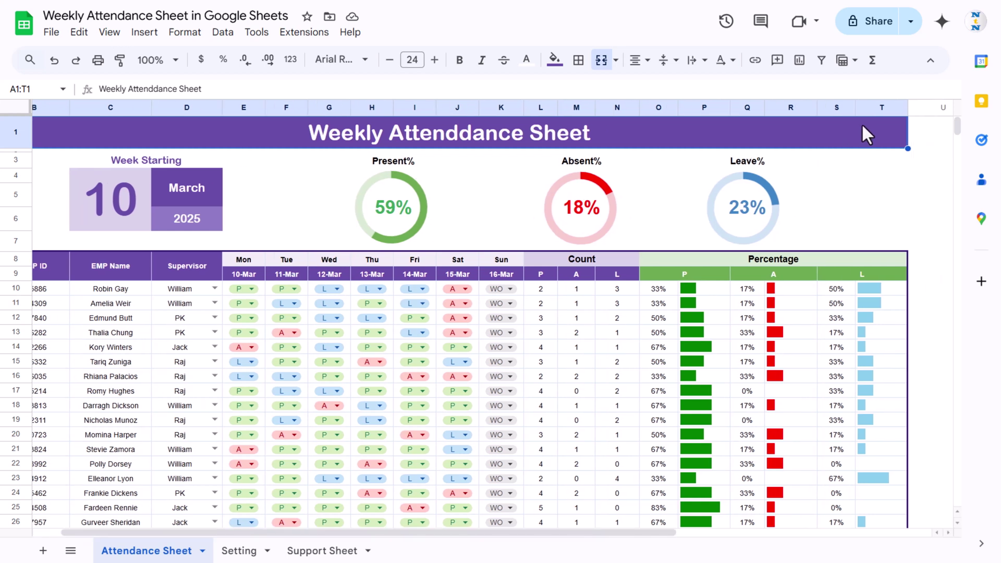
click(601, 61)
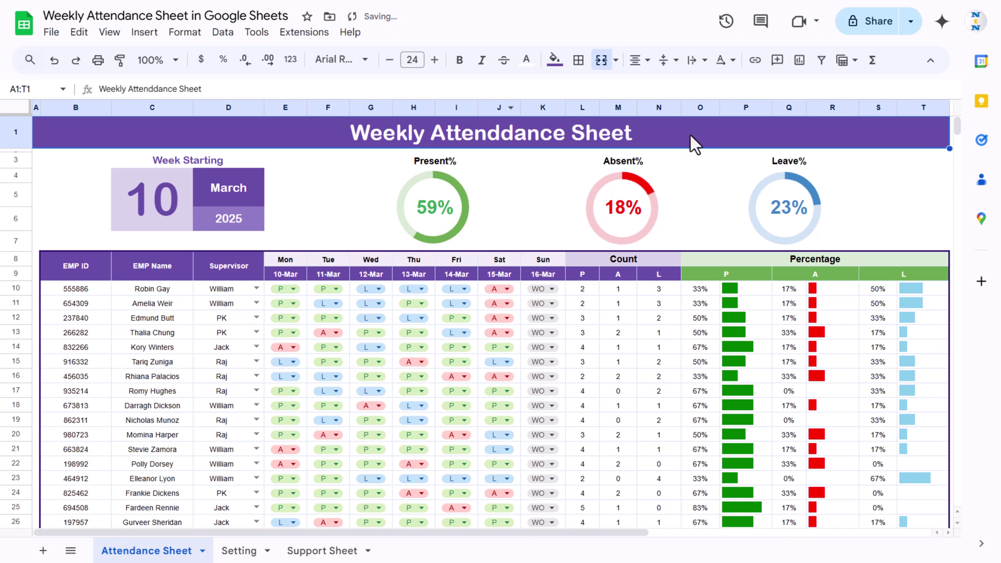
click(411, 60)
click(347, 61)
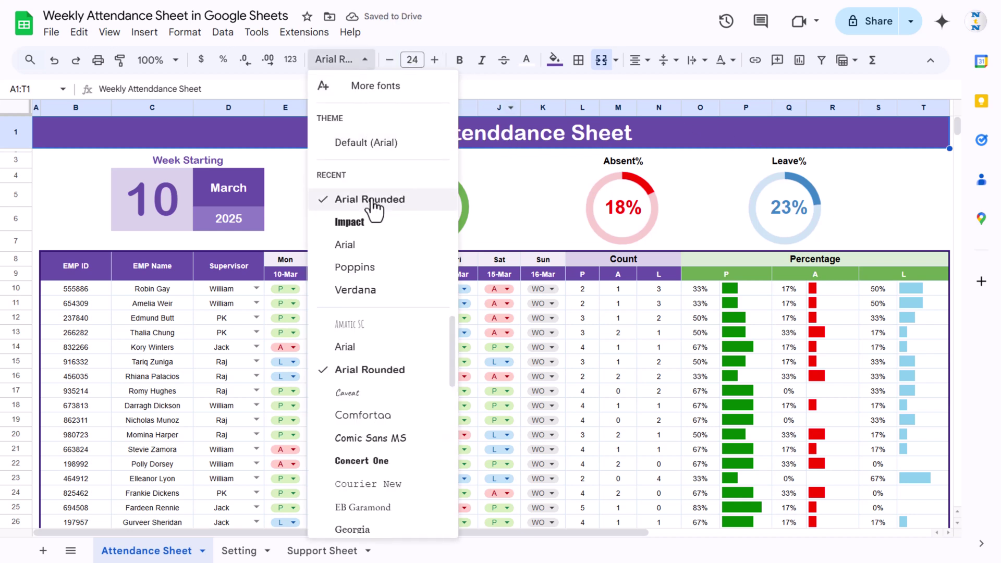
click(610, 145)
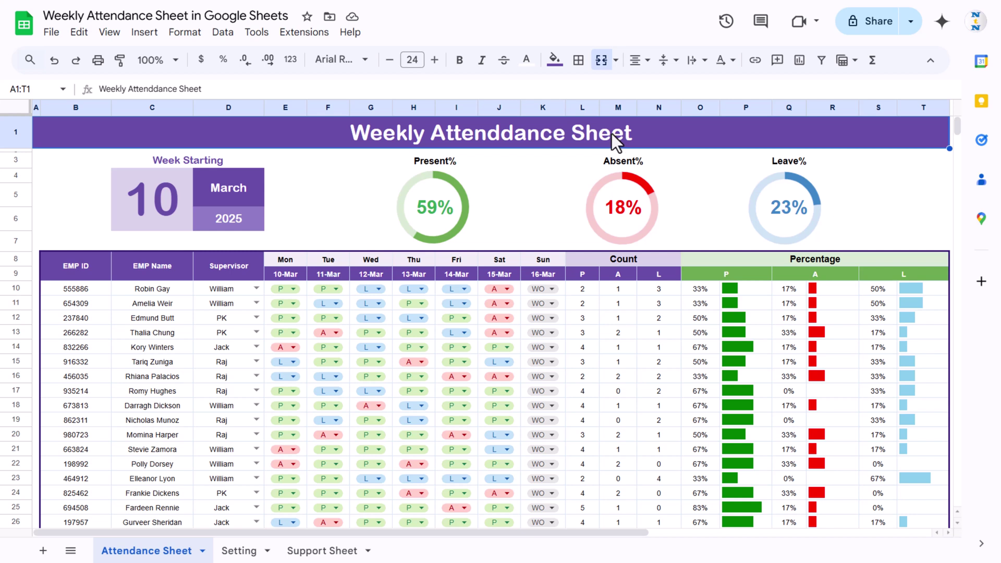
- Apply an "Is valid date" data validation rule to the week-start cell C4:C6 and try its date picker
click(183, 160)
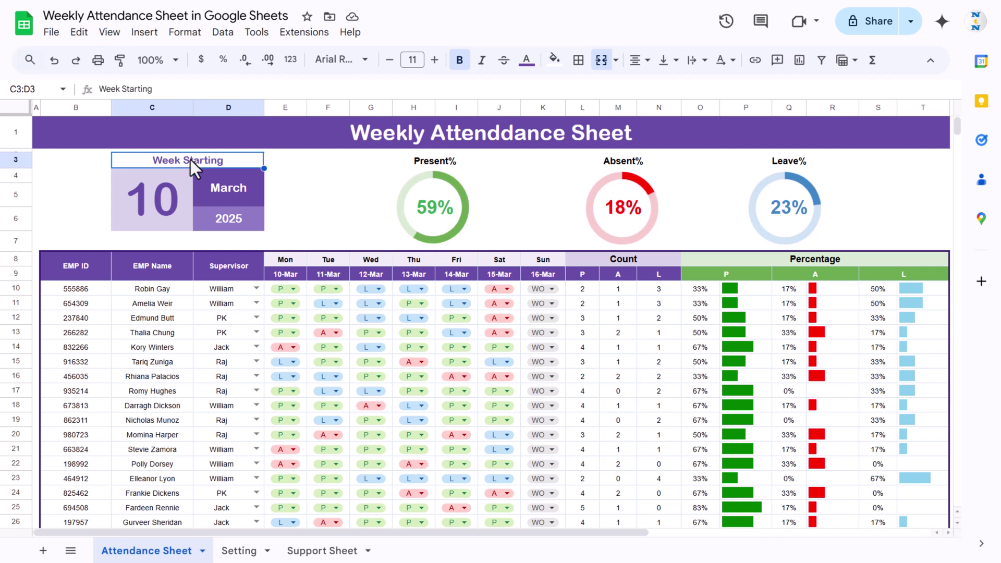
click(151, 203)
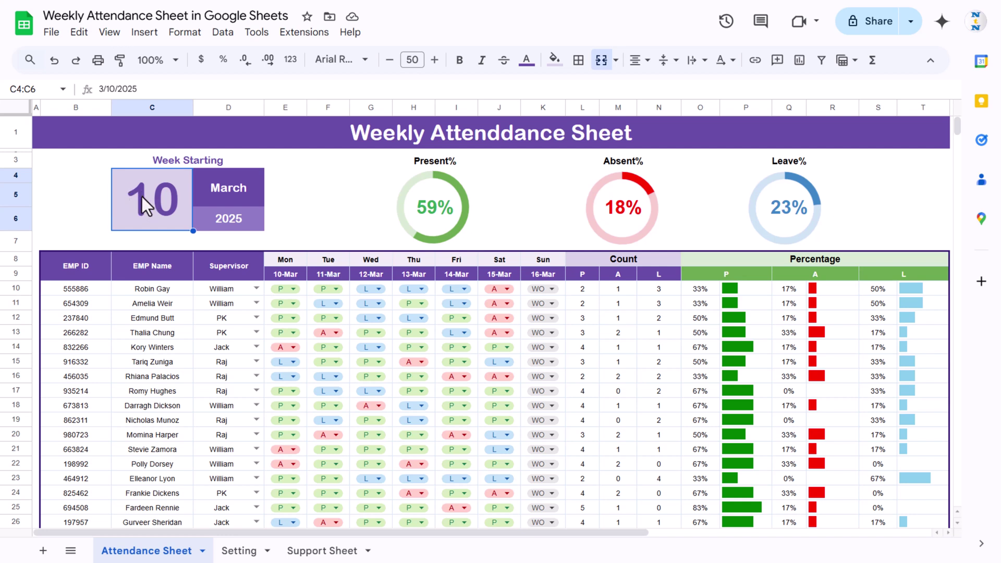
right_click(143, 192)
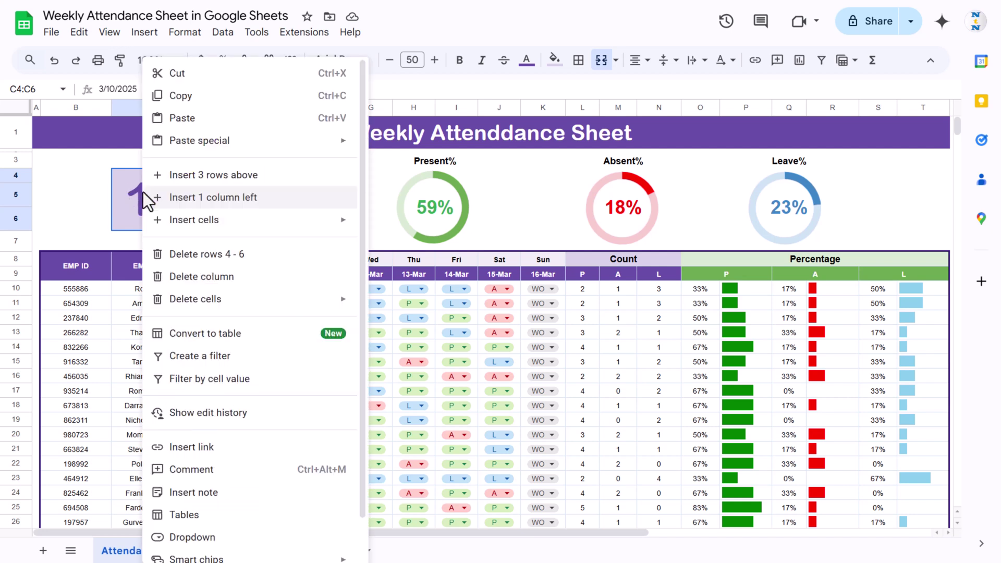
click(212, 536)
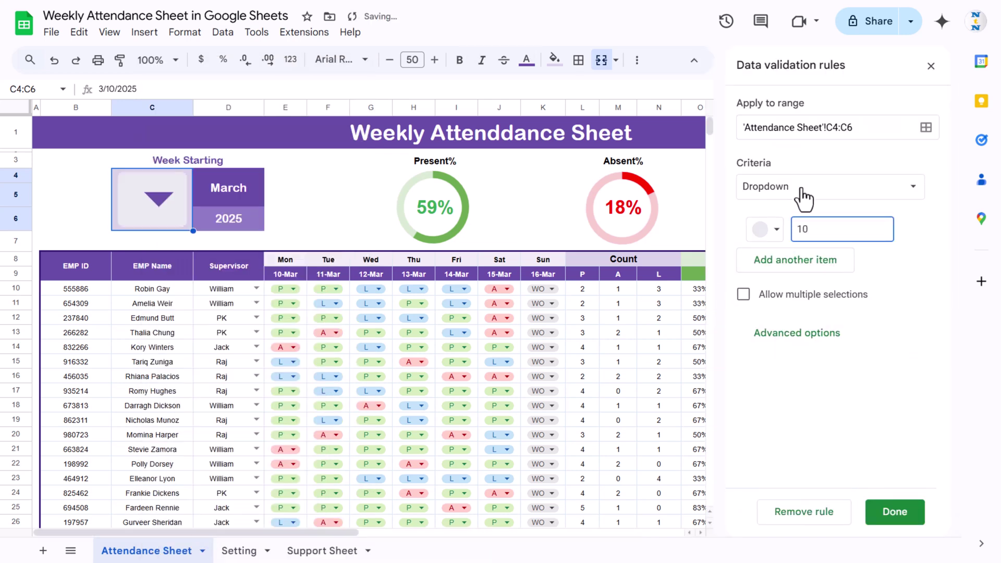
click(775, 193)
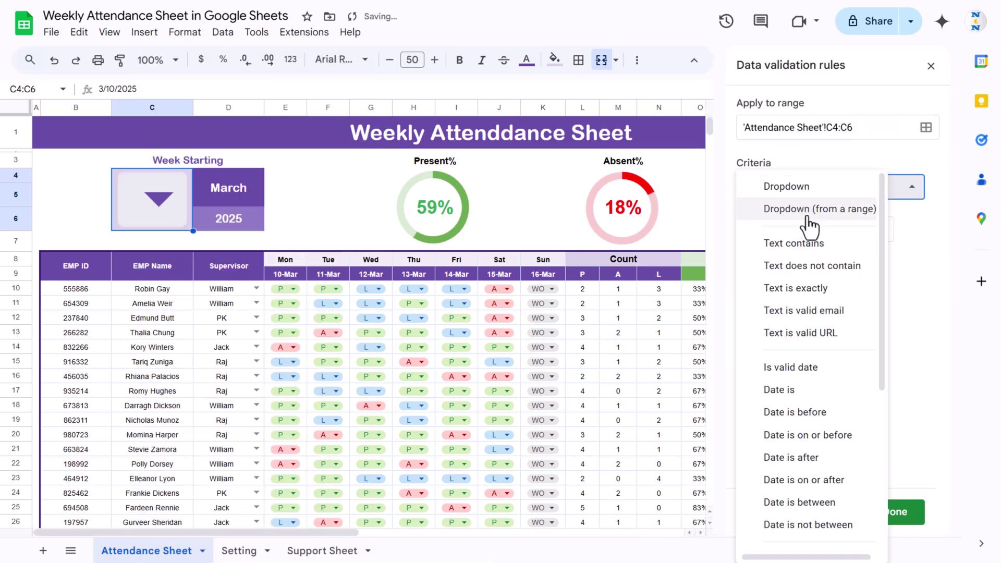
click(792, 373)
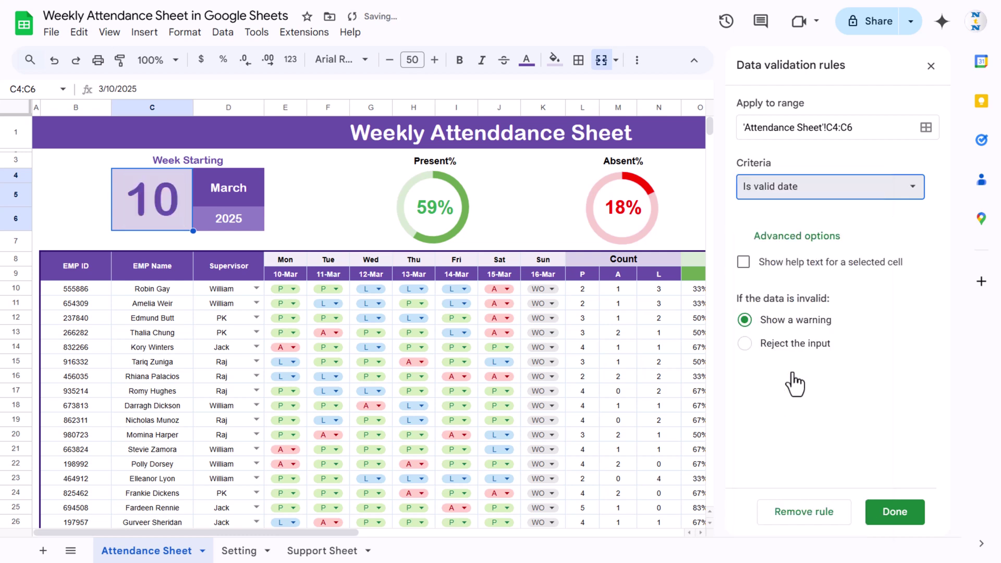
click(906, 514)
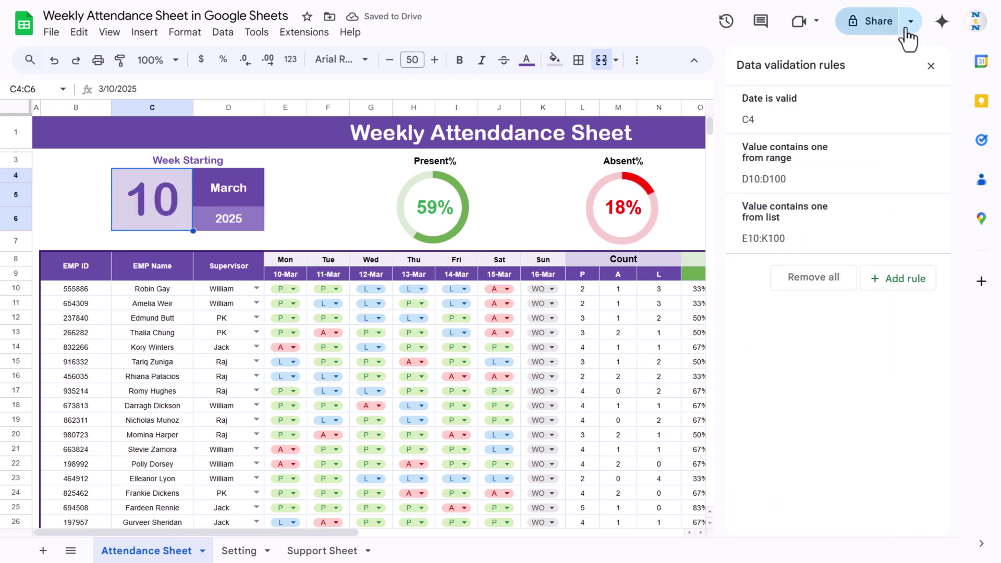
click(931, 67)
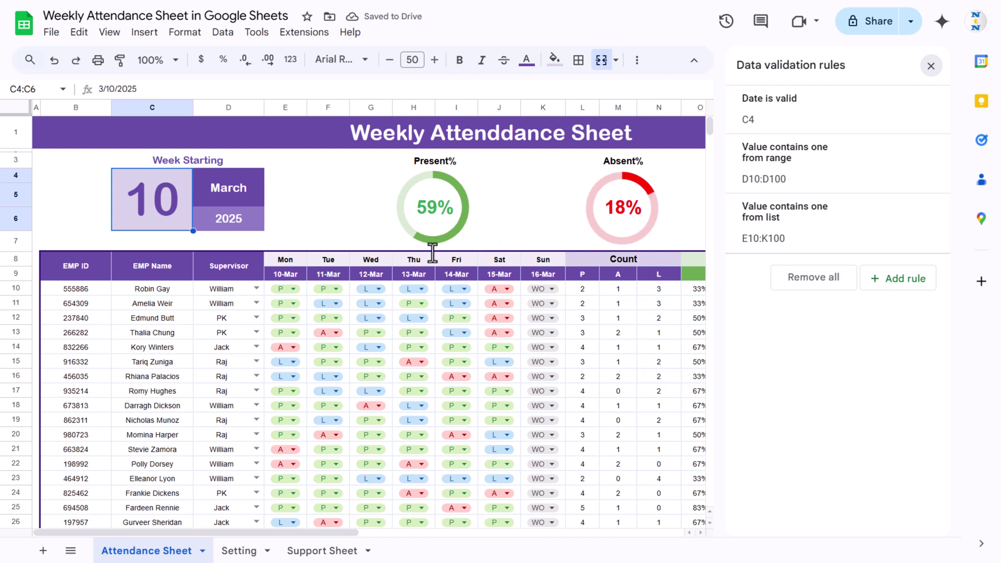
double_click(163, 198)
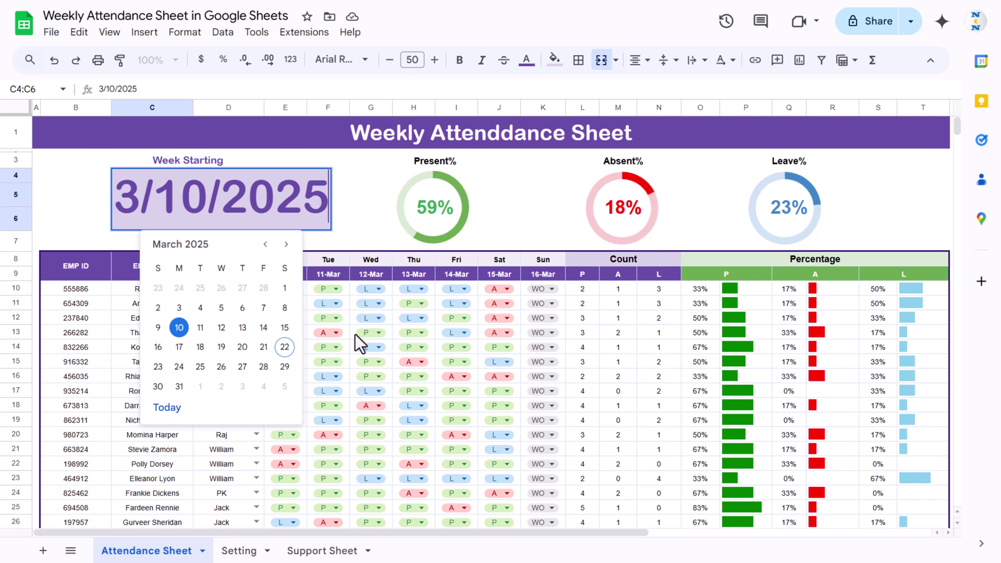
key(Escape)
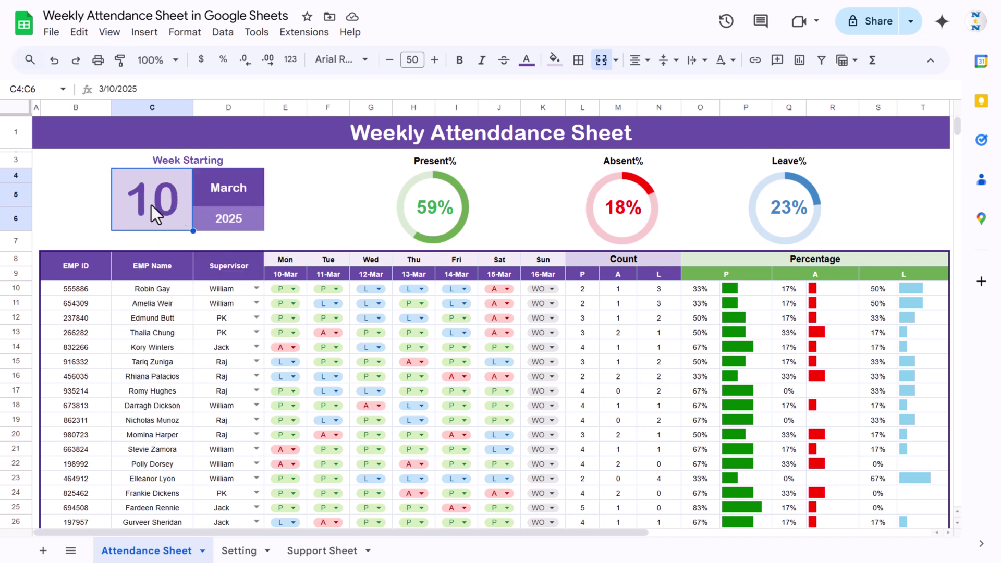
- Inspect the custom number format of the week-start cell C4:C6 and its underlying date value
click(184, 32)
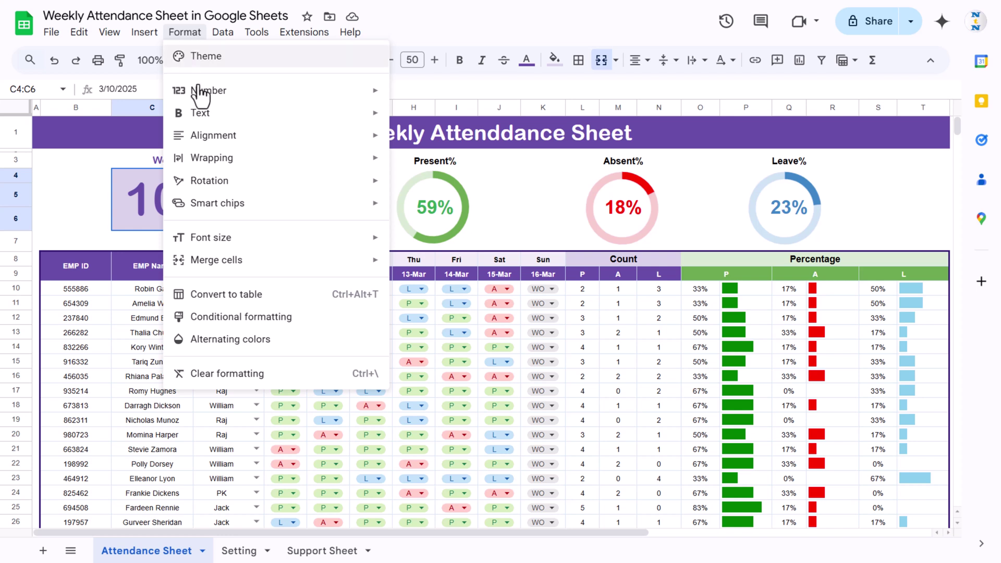
mouse_move(195, 95)
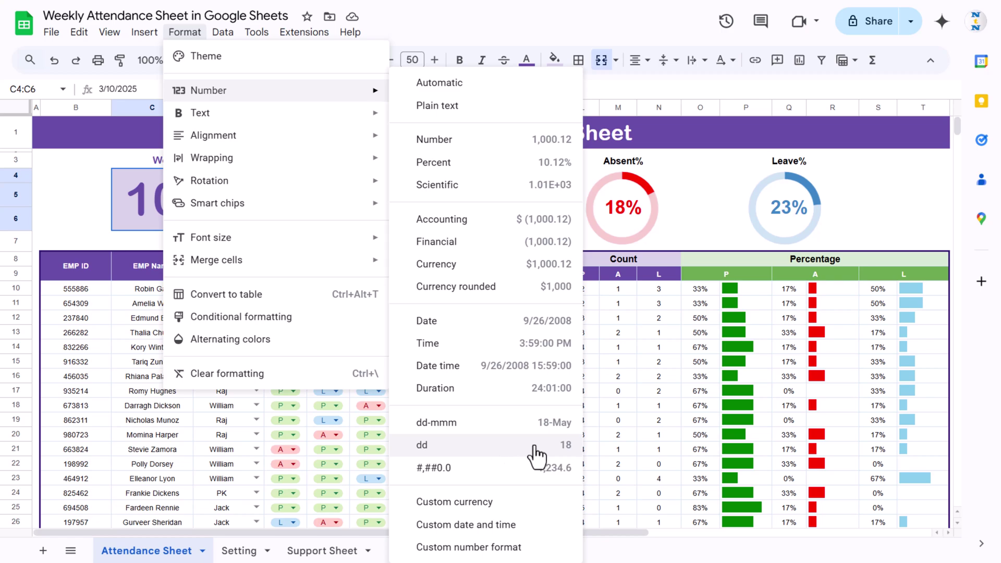
click(469, 521)
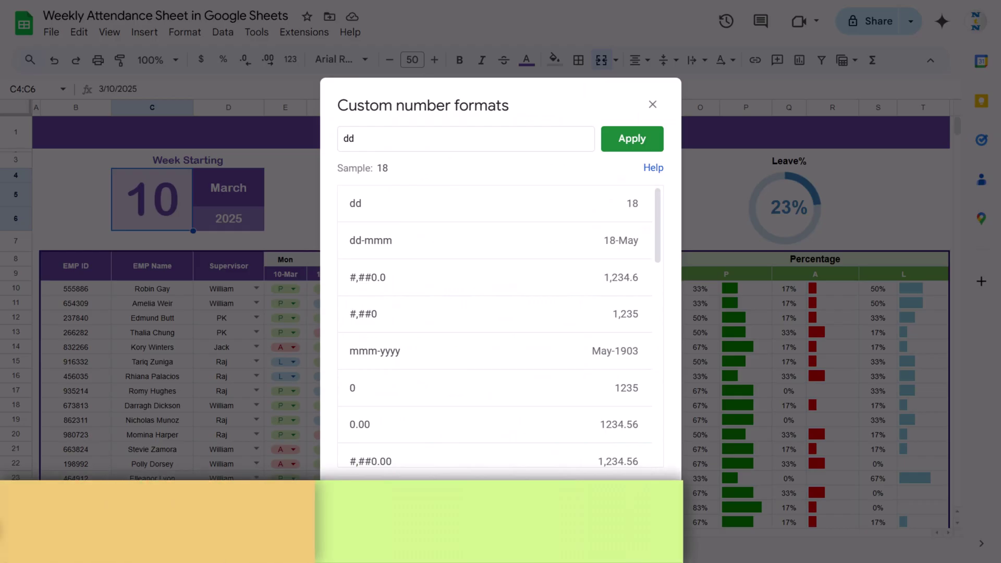
click(652, 105)
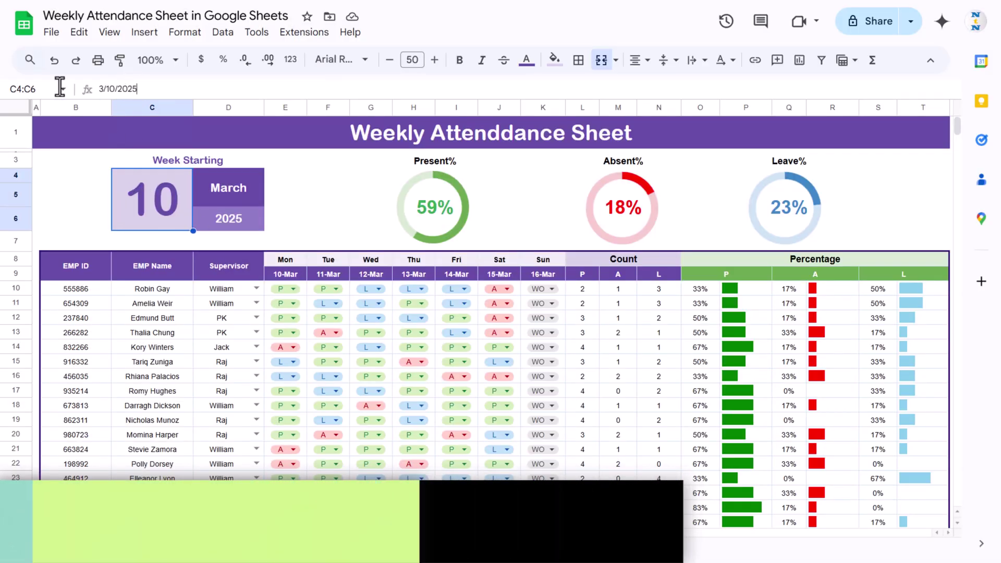
triple_click(125, 90)
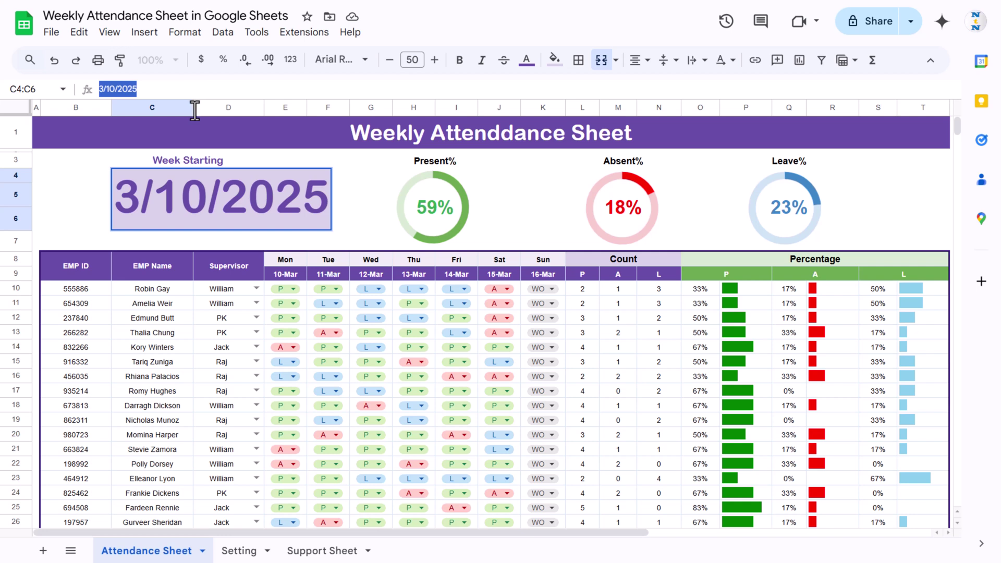
click(161, 194)
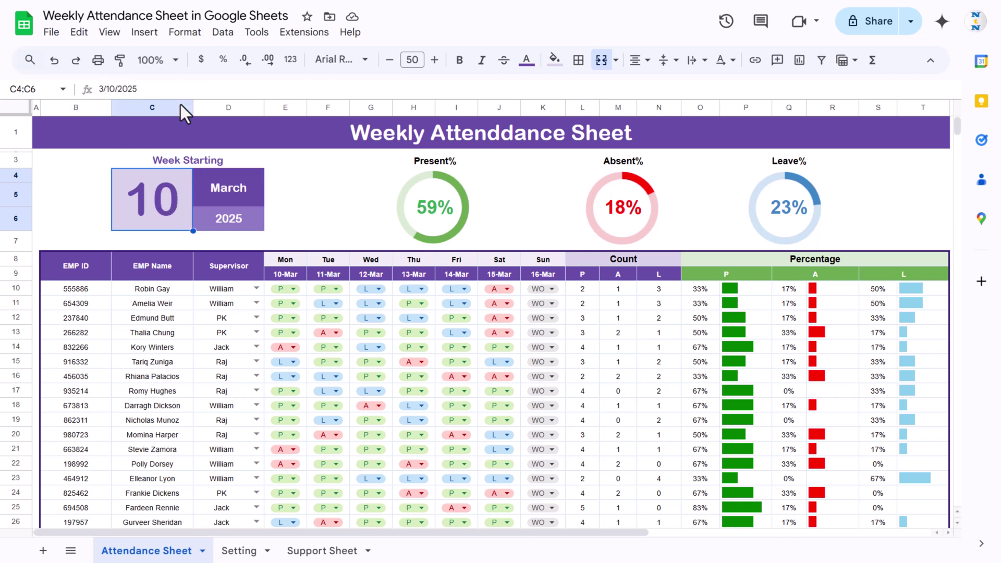
- Examine the TEXT formulas that derive the month in D4:D5 and the year in D6 from the week-start date
click(226, 188)
click(153, 187)
click(226, 185)
double_click(160, 89)
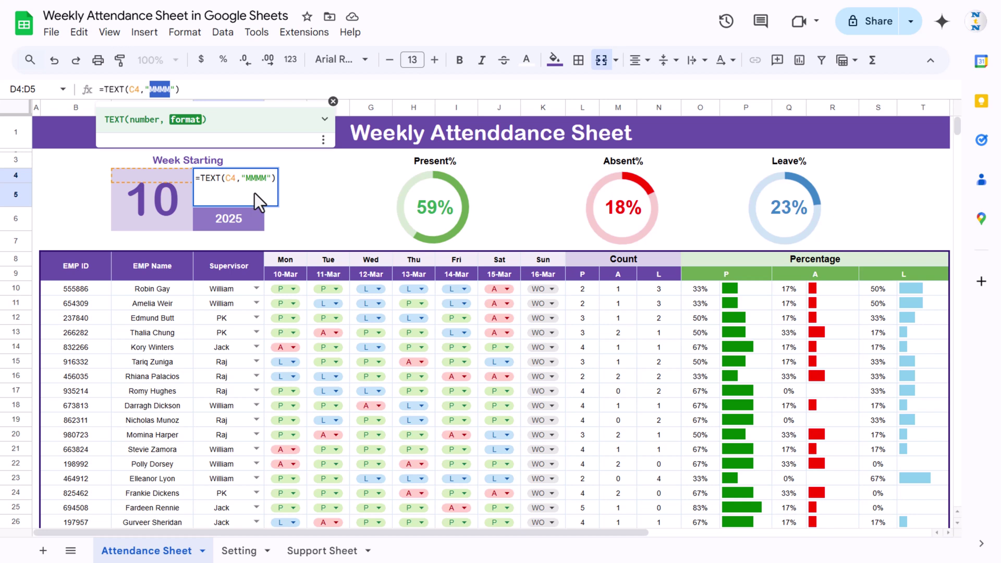
click(228, 191)
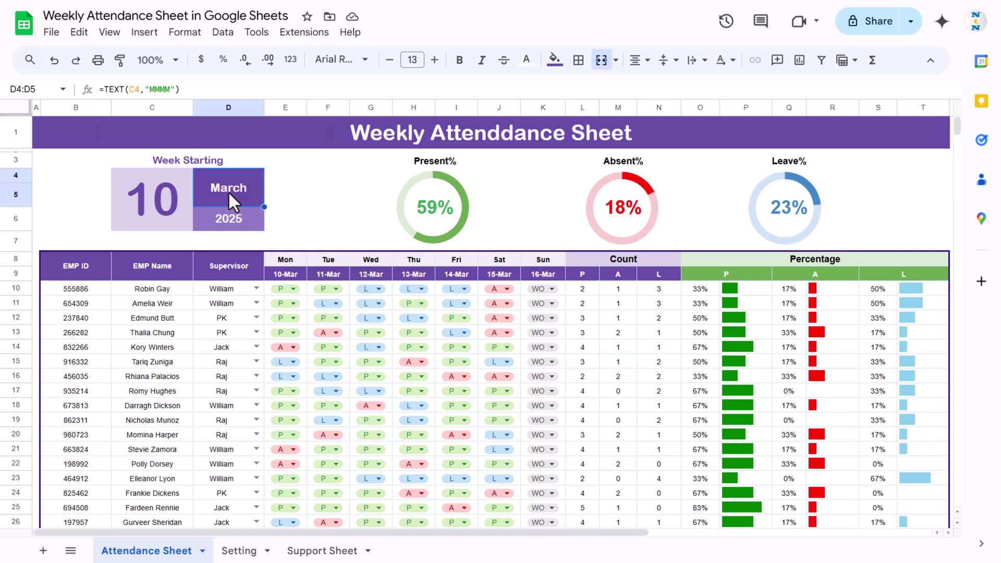
click(237, 224)
drag(150, 89, 163, 89)
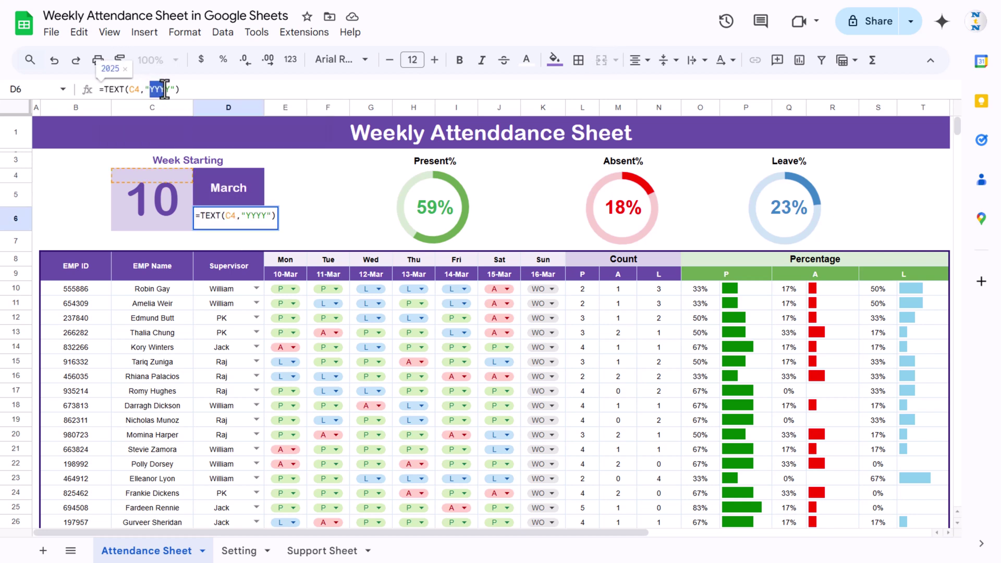
click(215, 229)
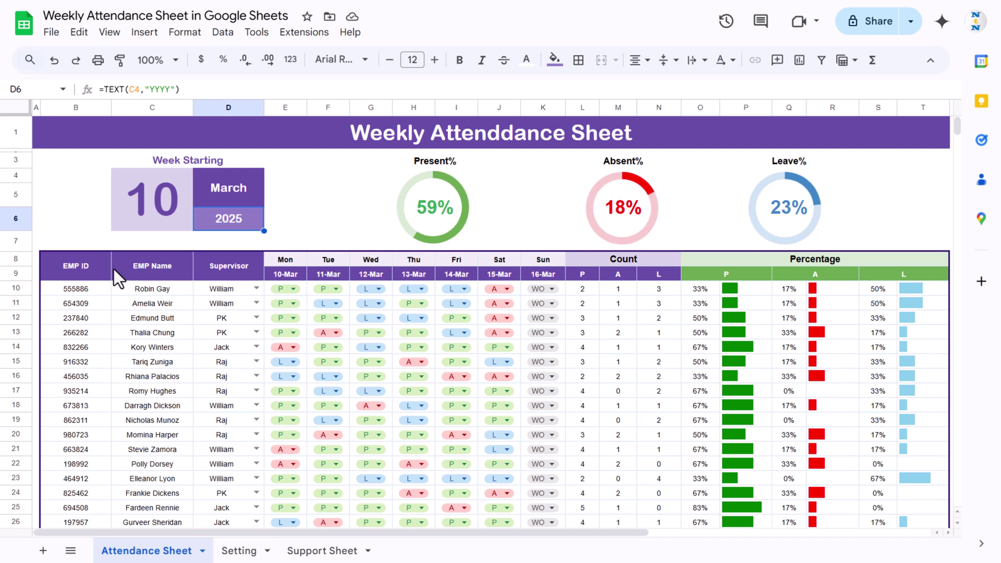
- Review the EMP ID, EMP Name and Supervisor columns of the attendance table
click(76, 267)
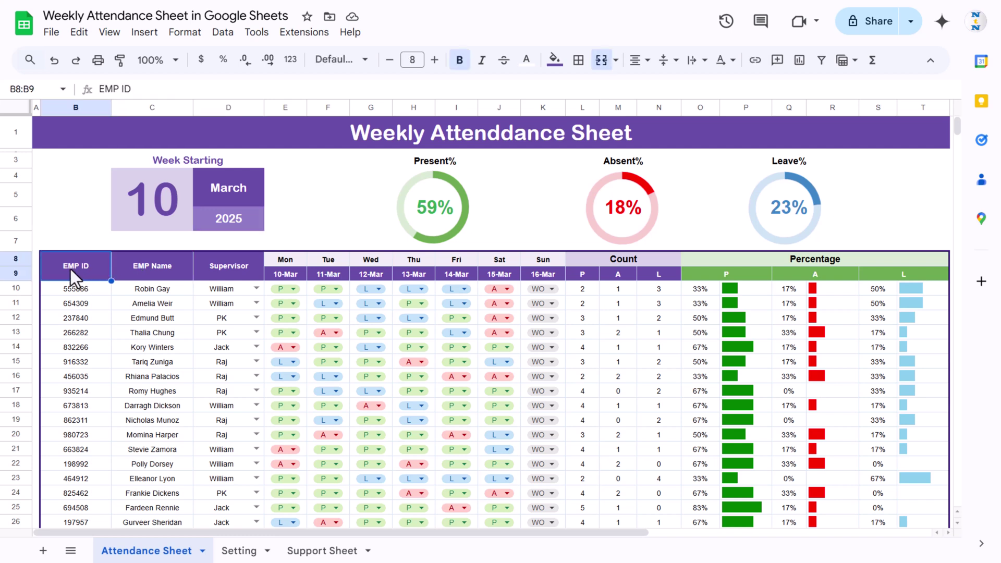
drag(73, 270, 80, 361)
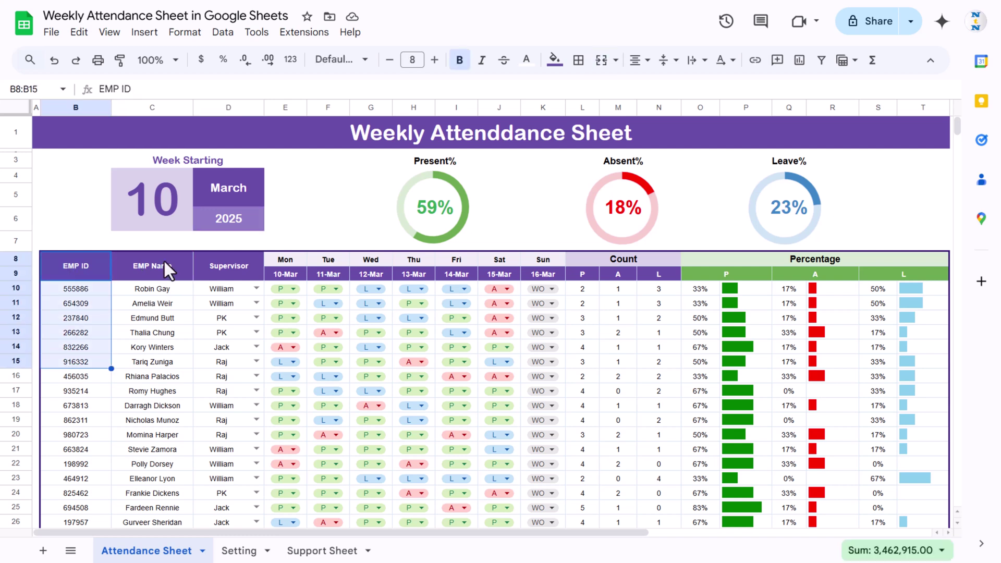
drag(164, 261, 157, 368)
click(233, 268)
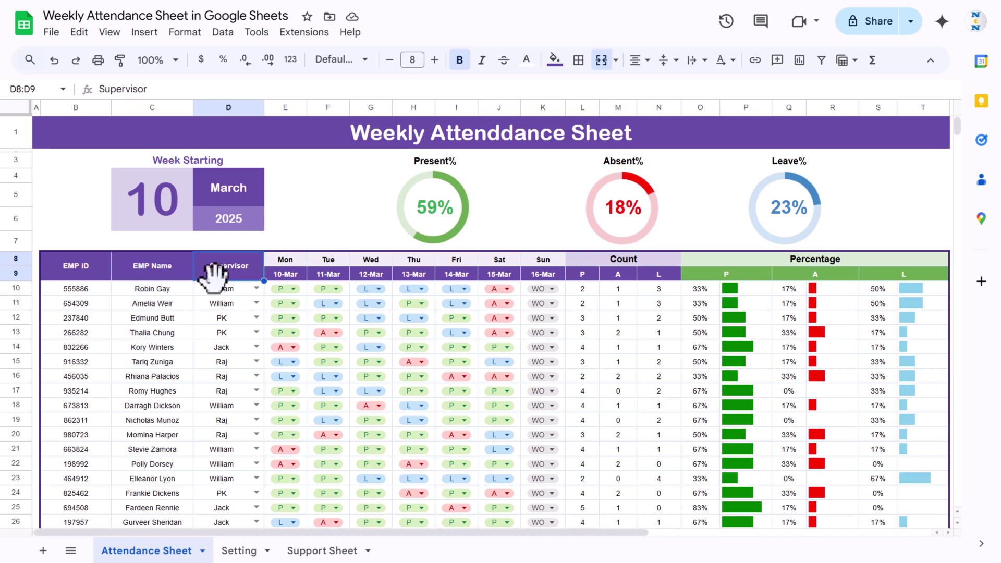
- Open the dropdown data validation rule for the supervisor cells D10:D28
click(230, 290)
scroll(230, 290, down, 3)
shift+click(235, 399)
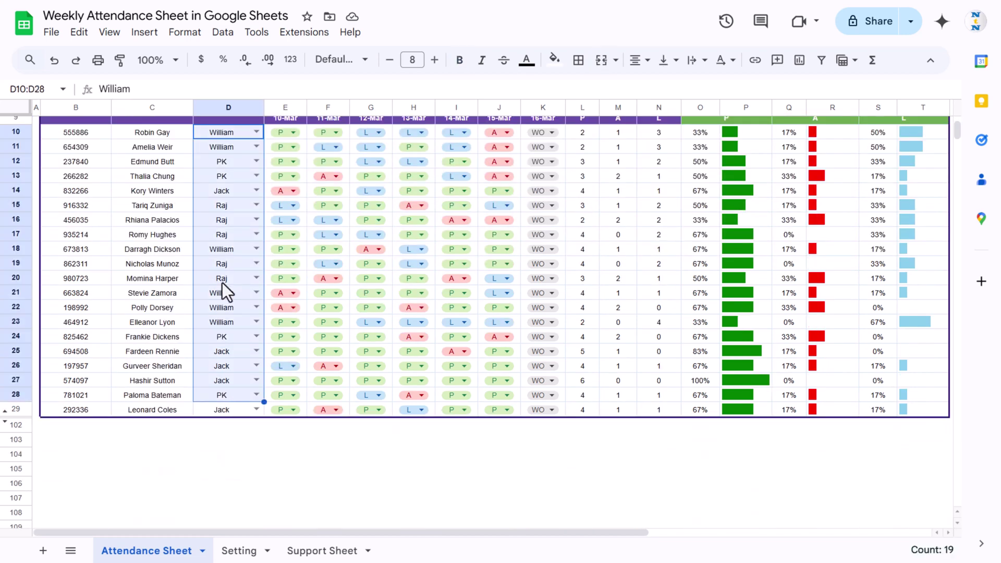
right_click(233, 189)
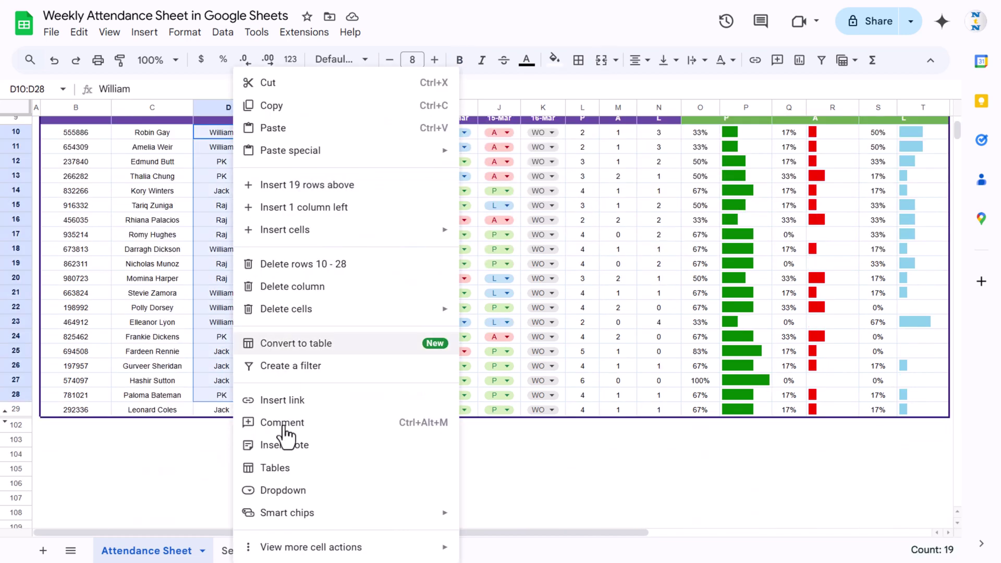
click(294, 493)
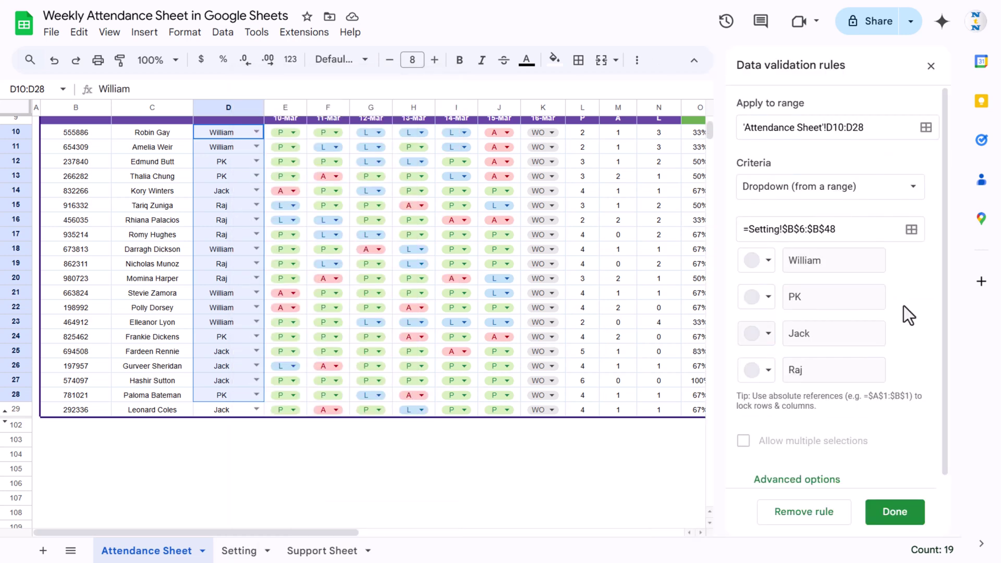
- Check the supervisor dropdown's criteria type and its source range Setting!$B$6:$B$48
click(910, 192)
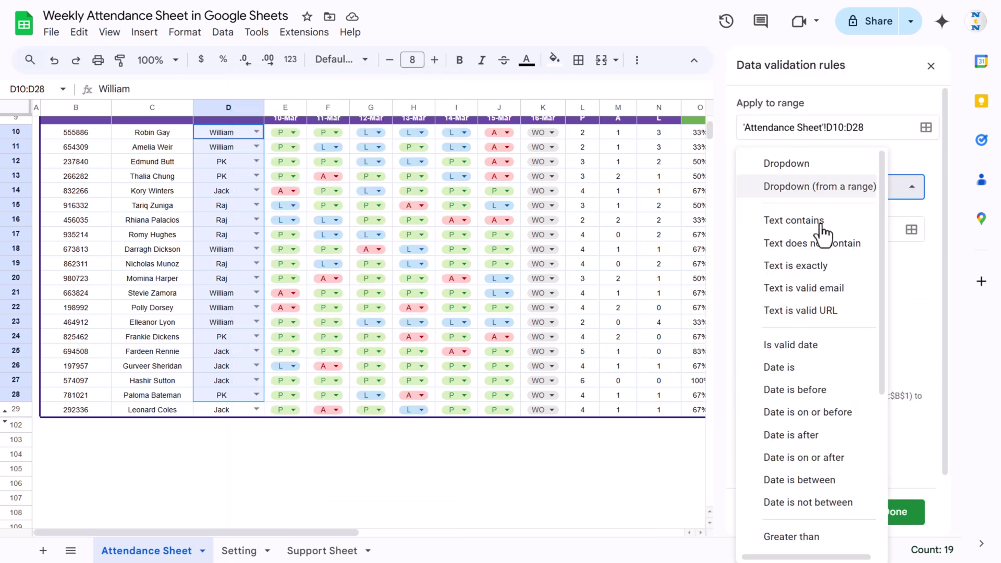
click(816, 192)
click(911, 229)
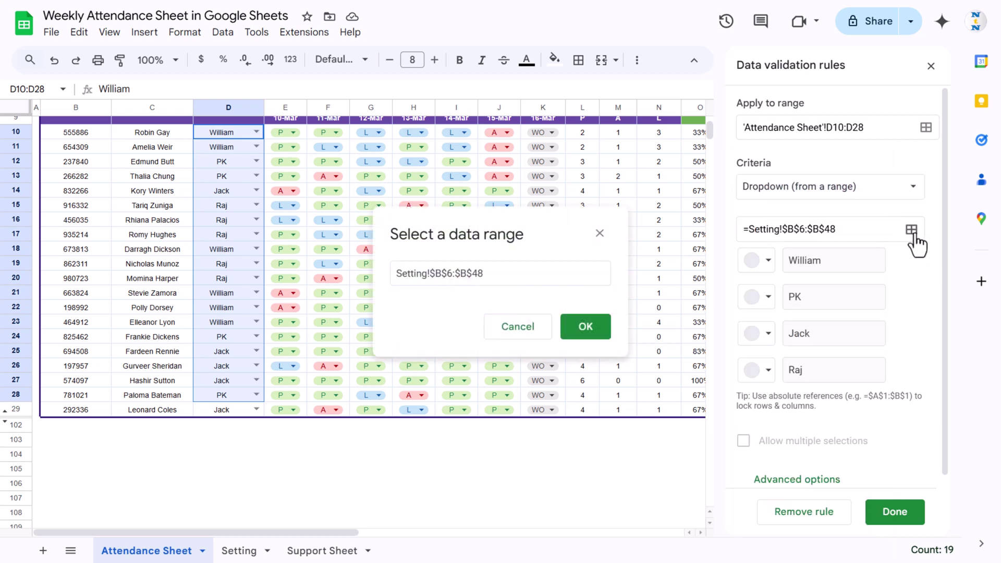
drag(539, 286, 391, 277)
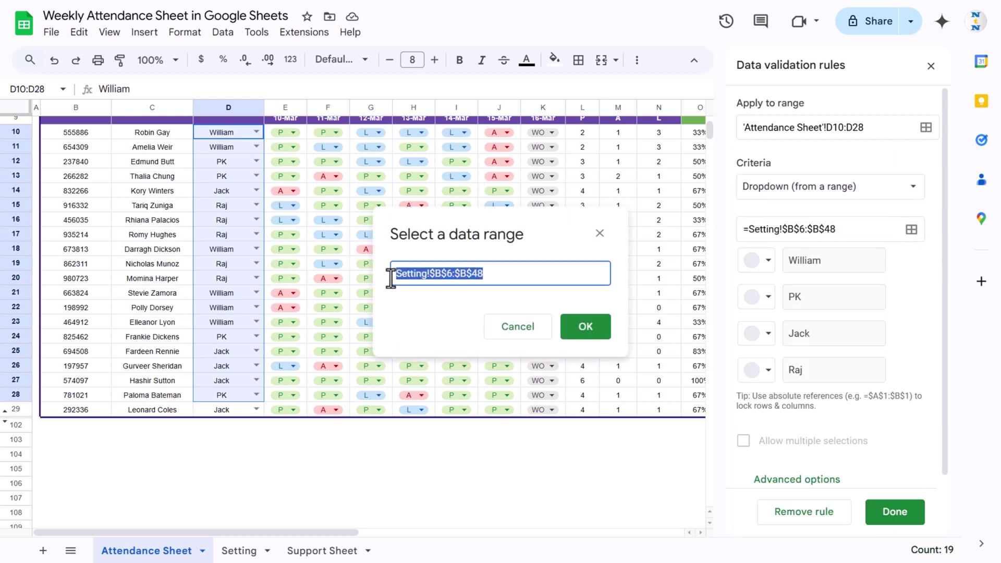
click(599, 234)
click(259, 549)
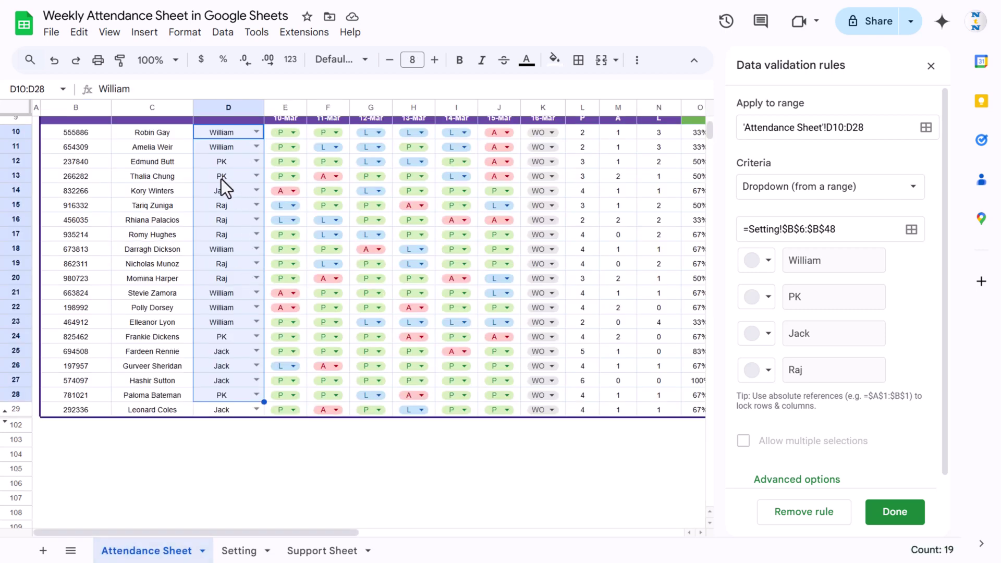
- Review the supervisor rule's advanced options for invalid data handling and dropdown display style
scroll(853, 389, down, 2)
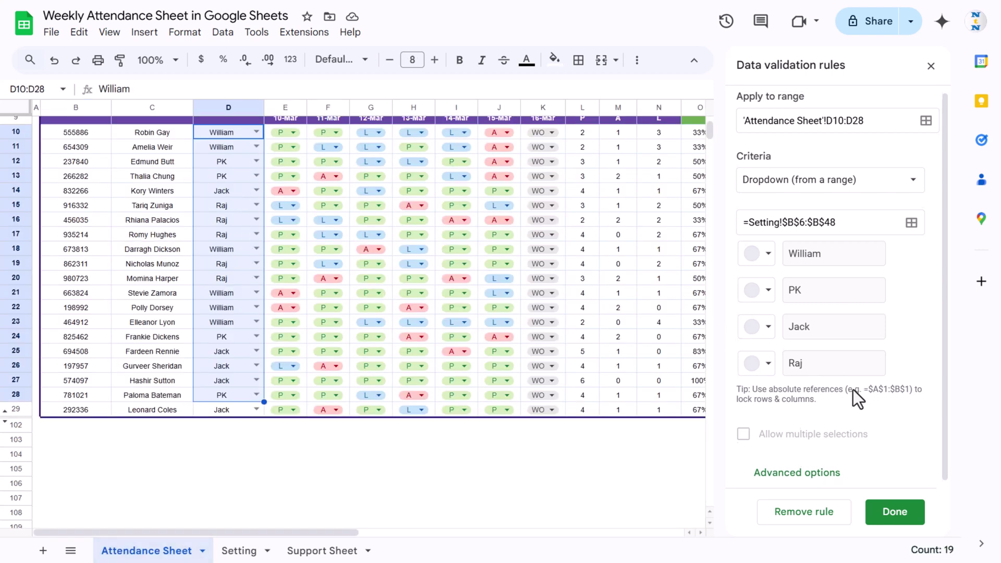
click(811, 483)
scroll(843, 395, down, 3)
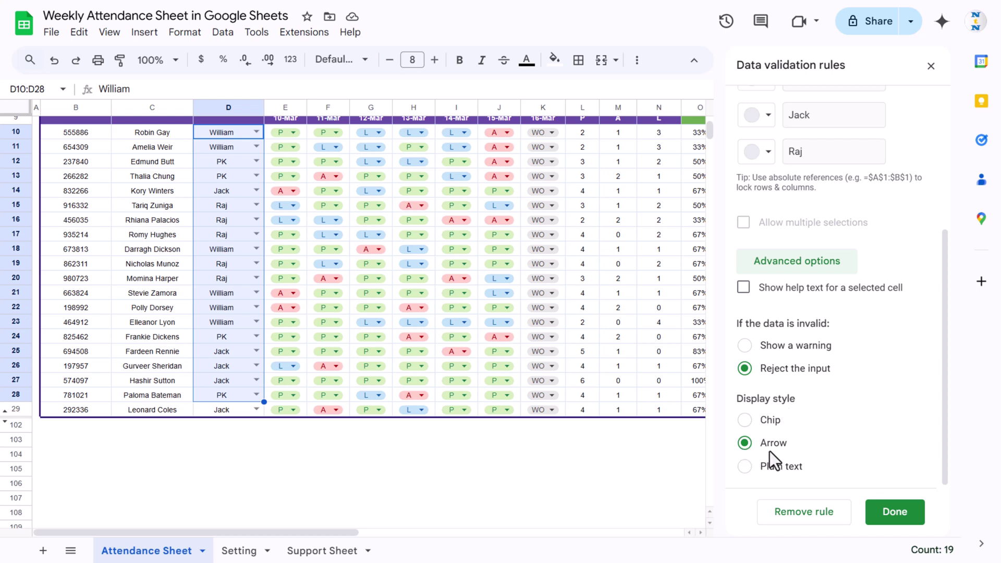
scroll(945, 229, up, 2)
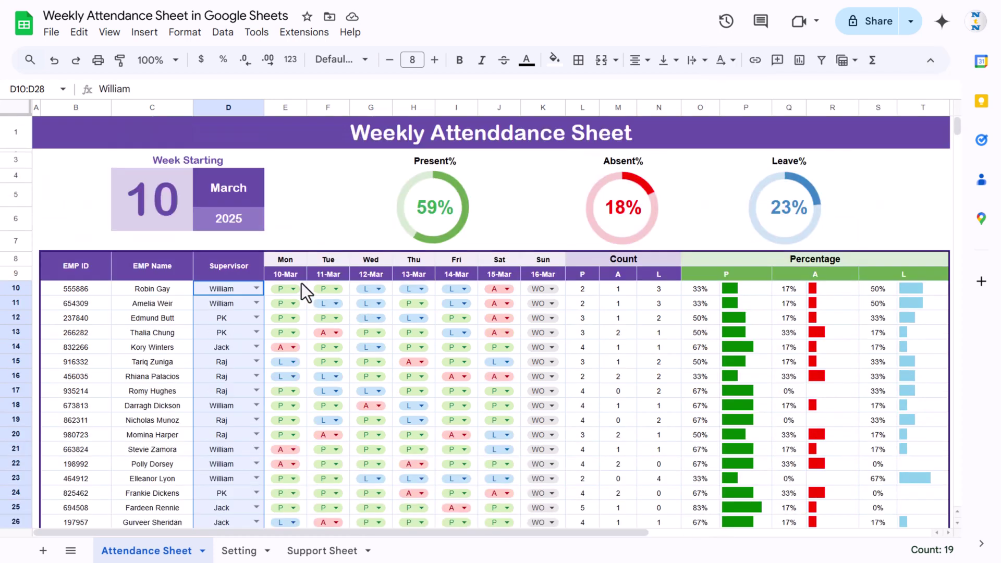
- Trace the first date header in E9 back to the week-start date in C4
click(287, 274)
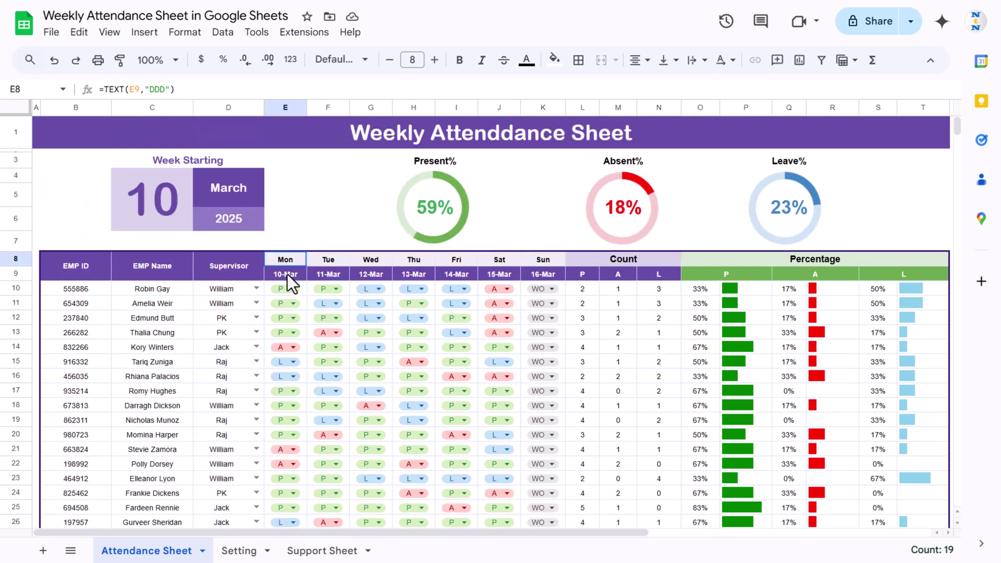
click(143, 90)
key(Escape)
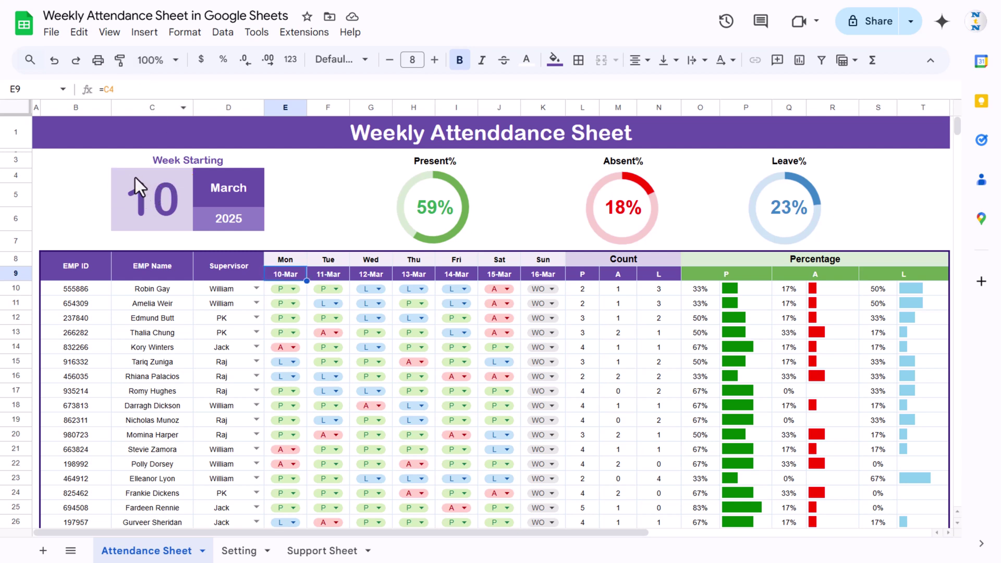
click(139, 177)
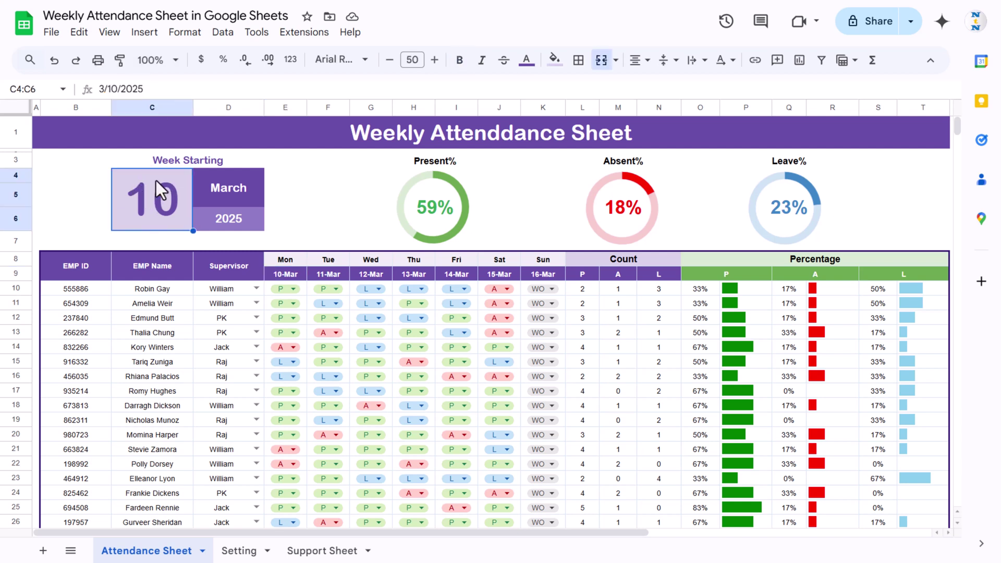
click(294, 273)
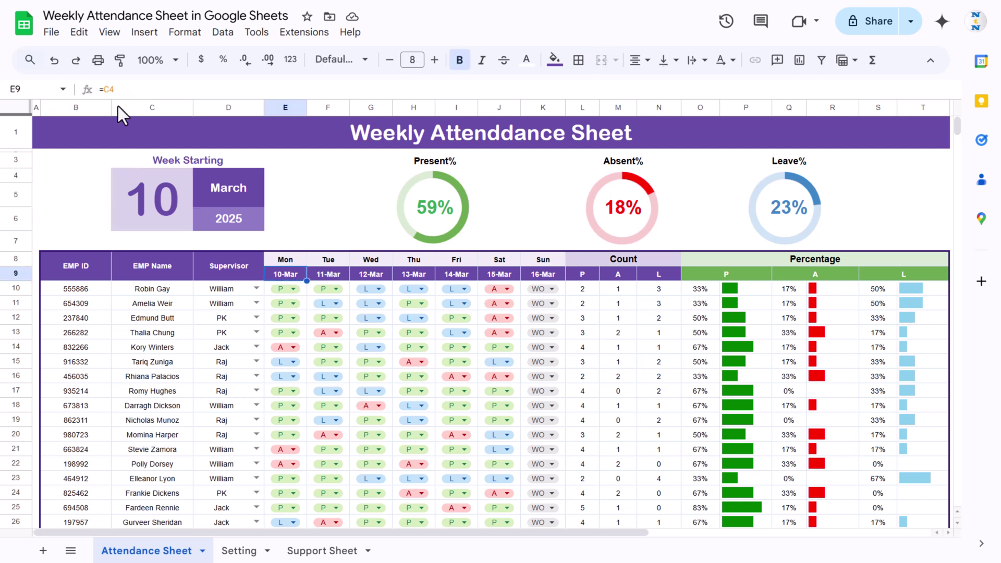
- Examine the formulas in date headers F9 to K9 that add one day to the preceding date
click(328, 275)
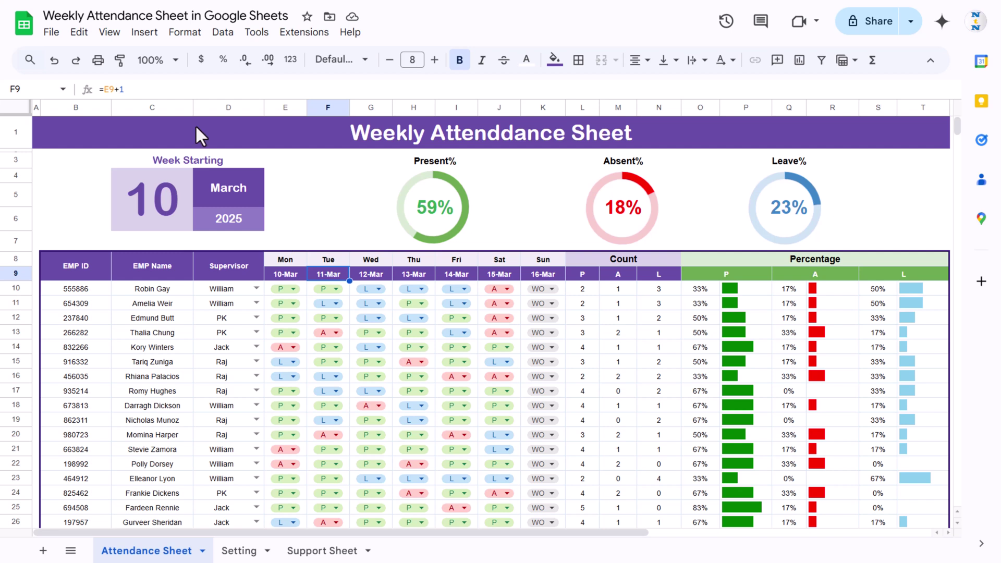
click(104, 89)
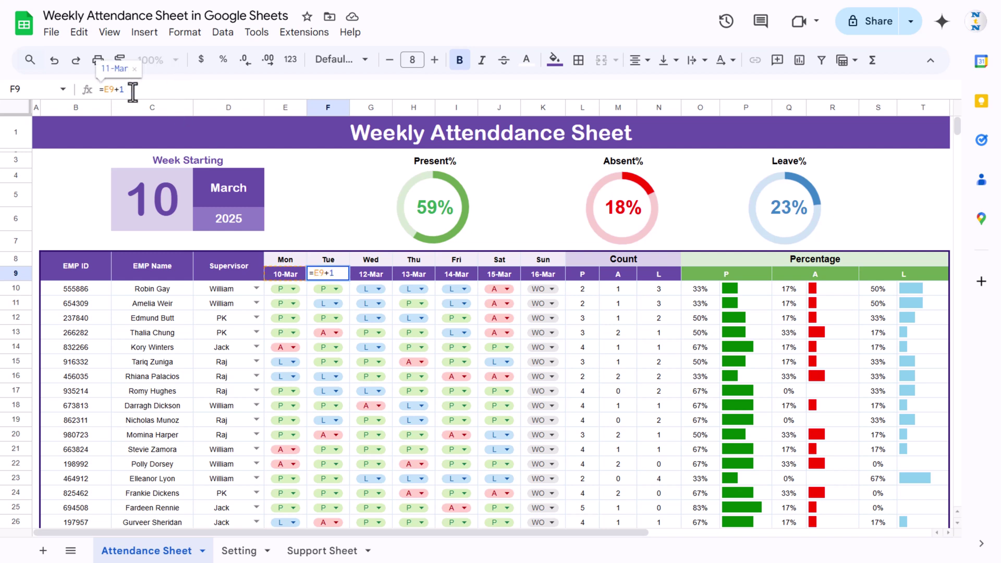
click(375, 273)
click(419, 275)
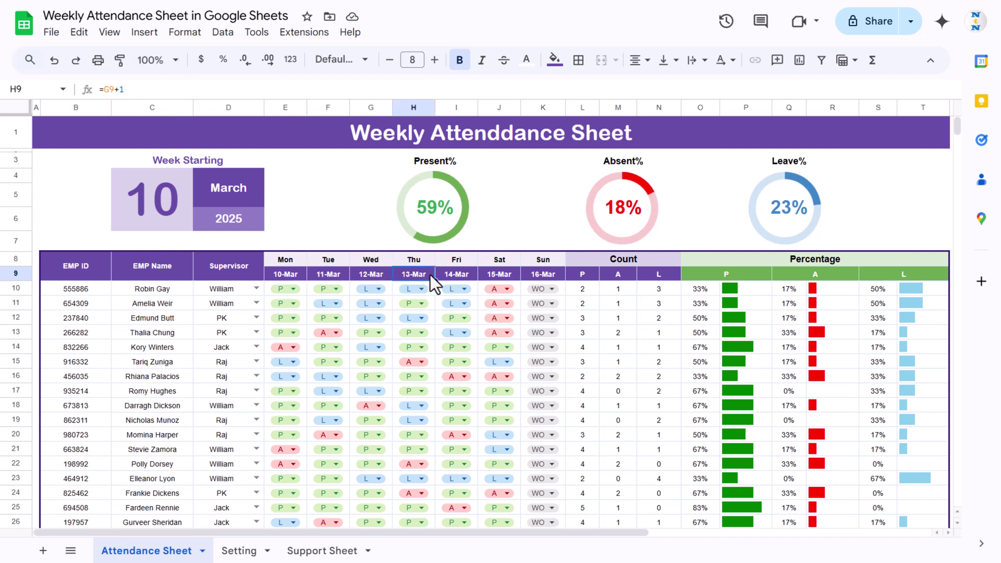
click(540, 275)
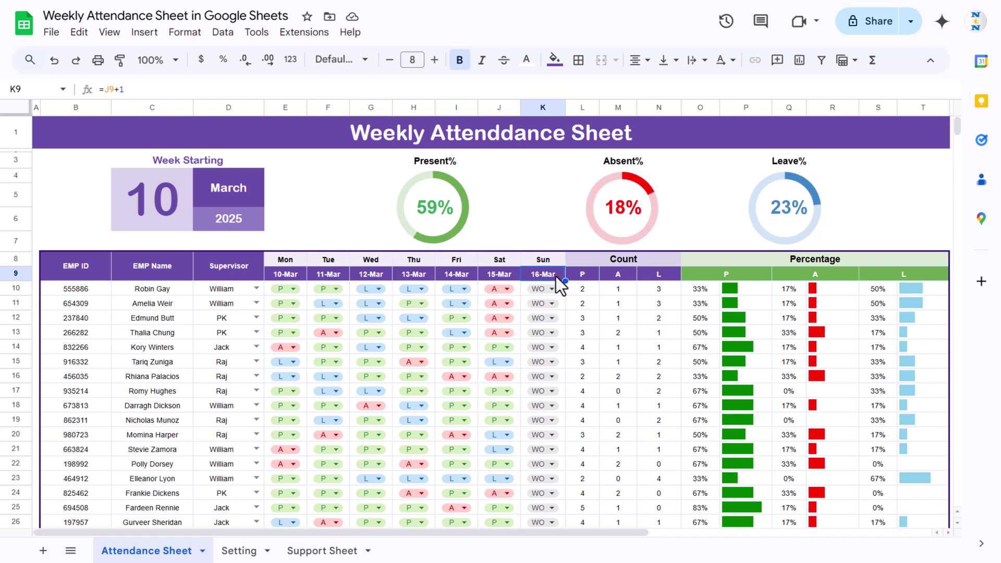
- Examine the TEXT formulas with the "DDD" format that derive the weekday names in E8:K8
click(295, 260)
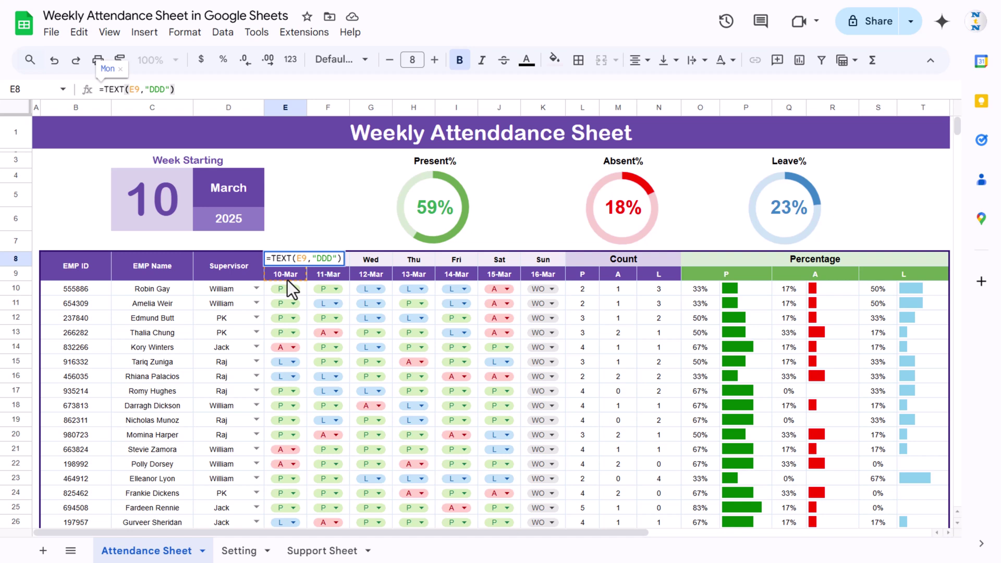
key(Escape)
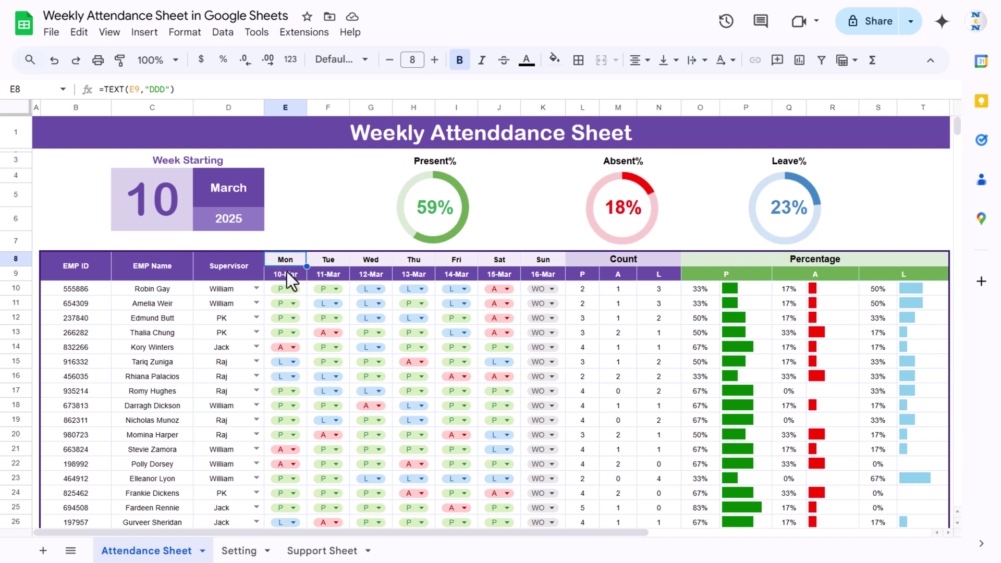
key(Right)
key(Right)
key(Right)
key(Right)
key(Right)
key(Right)
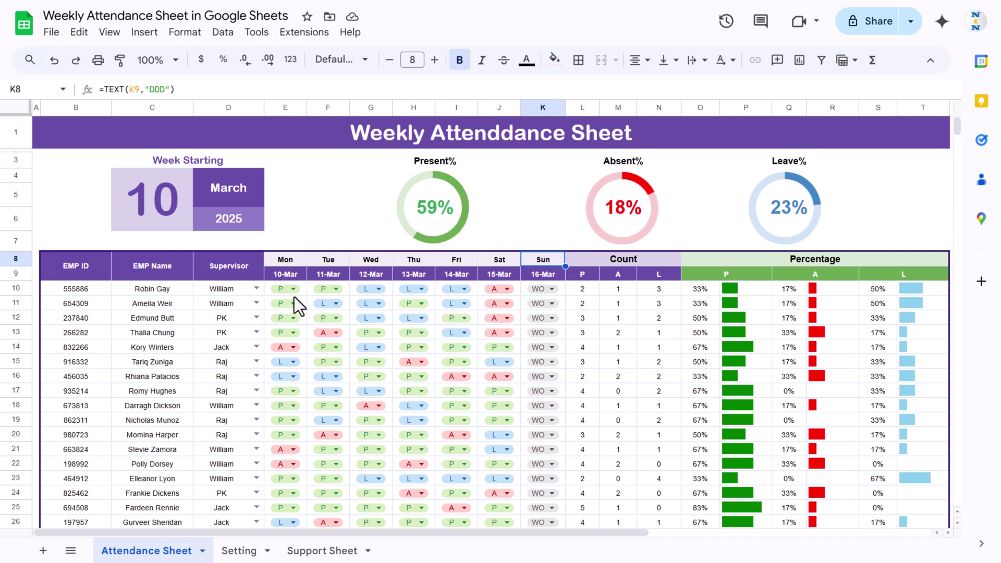
- Select the attendance cells E10:K29 and open their dropdown validation rule
key(Down)
key(Down)
key(Left)
key(Left)
key(Left)
key(Left)
key(Left)
key(Left)
scroll(580, 359, down, 5)
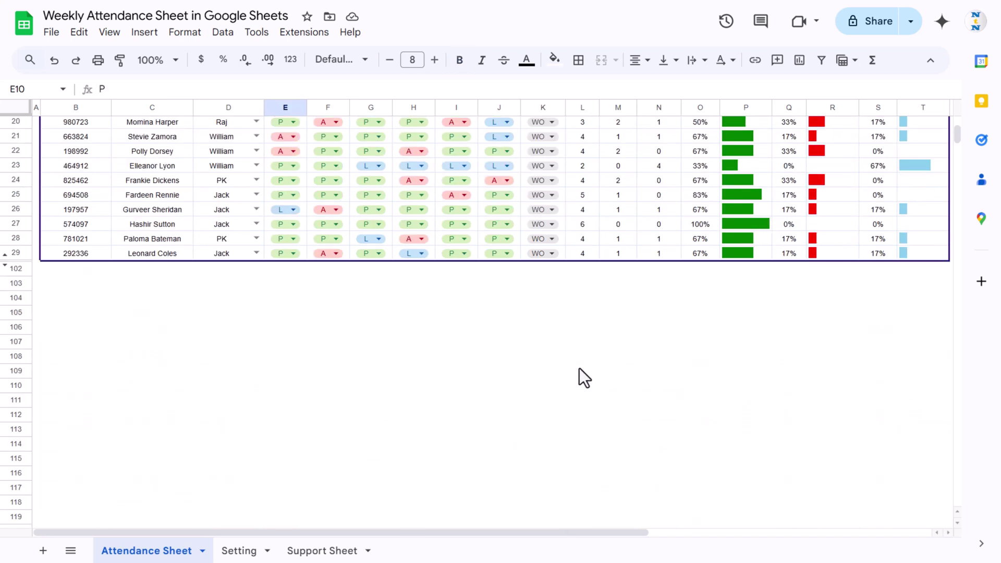
shift+click(561, 252)
scroll(565, 270, up, 5)
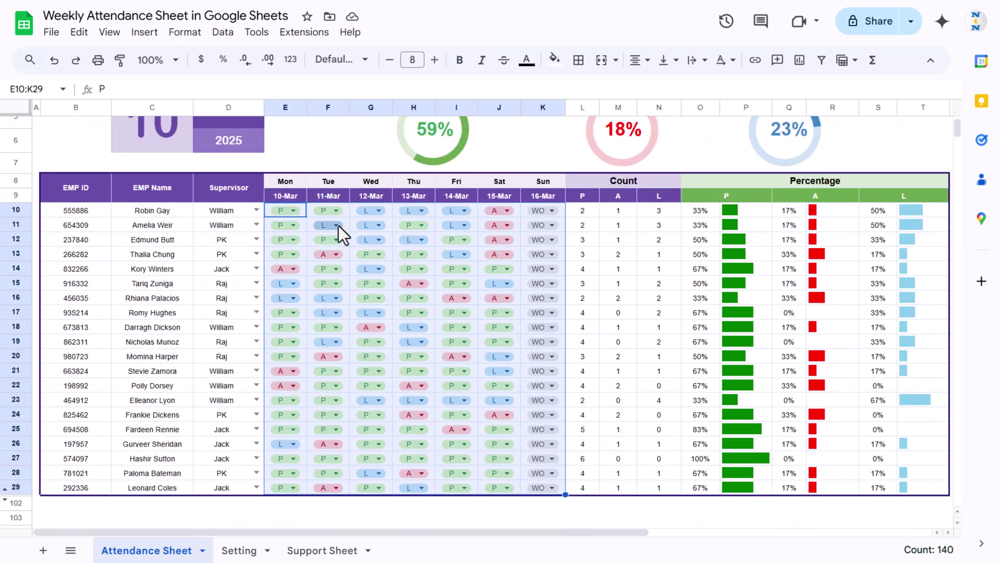
right_click(348, 214)
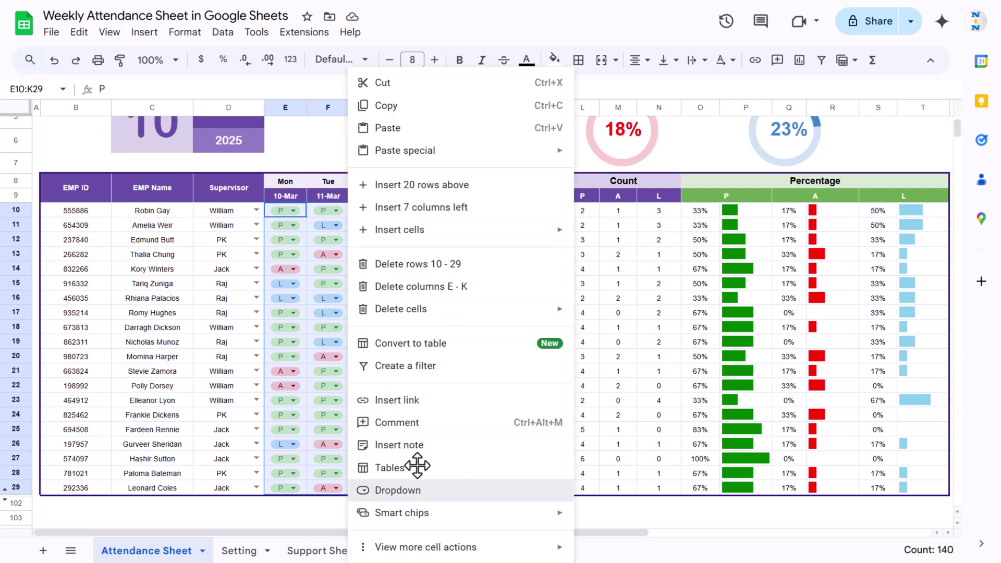
click(423, 490)
- Review the dropdown items P, A, L and WO and the color choices available for P
click(828, 228)
click(829, 267)
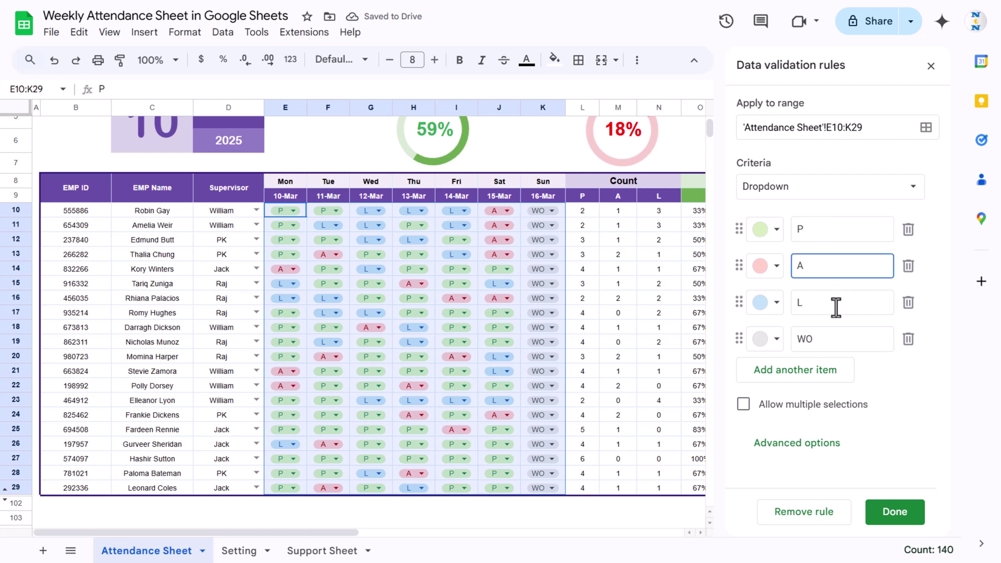
click(834, 305)
click(836, 340)
click(774, 230)
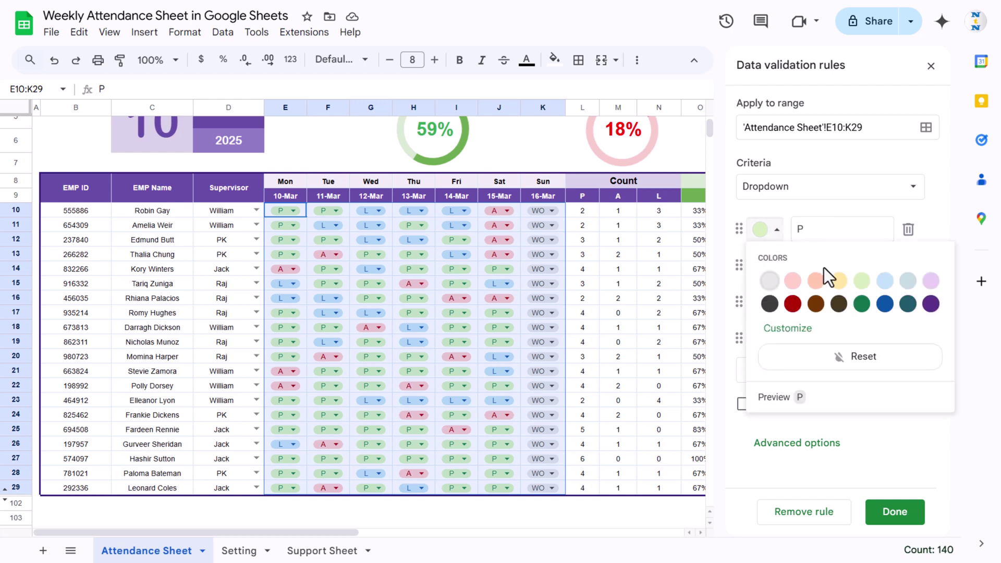
click(910, 420)
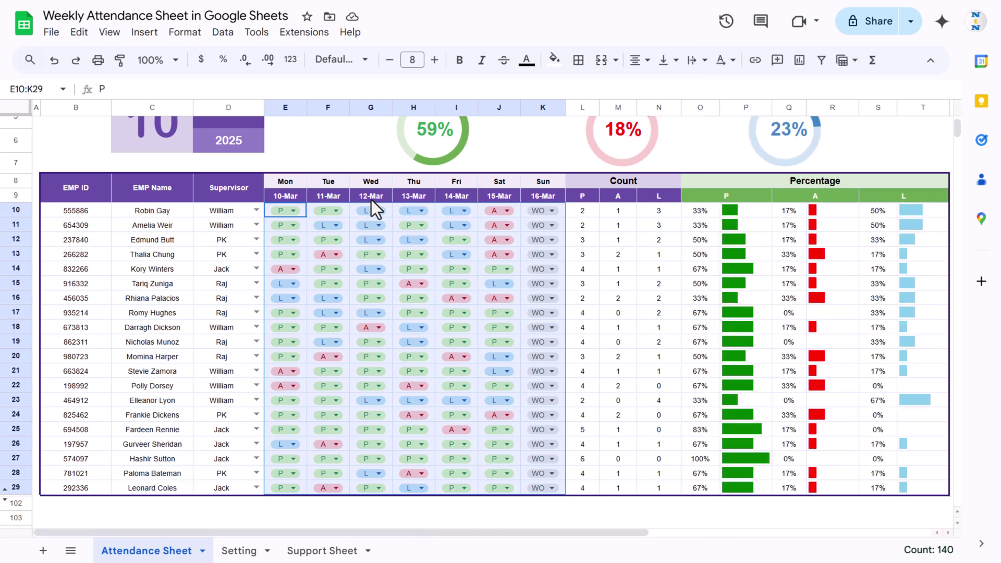
- Set the first employee's Monday attendance in E10 to A
click(296, 211)
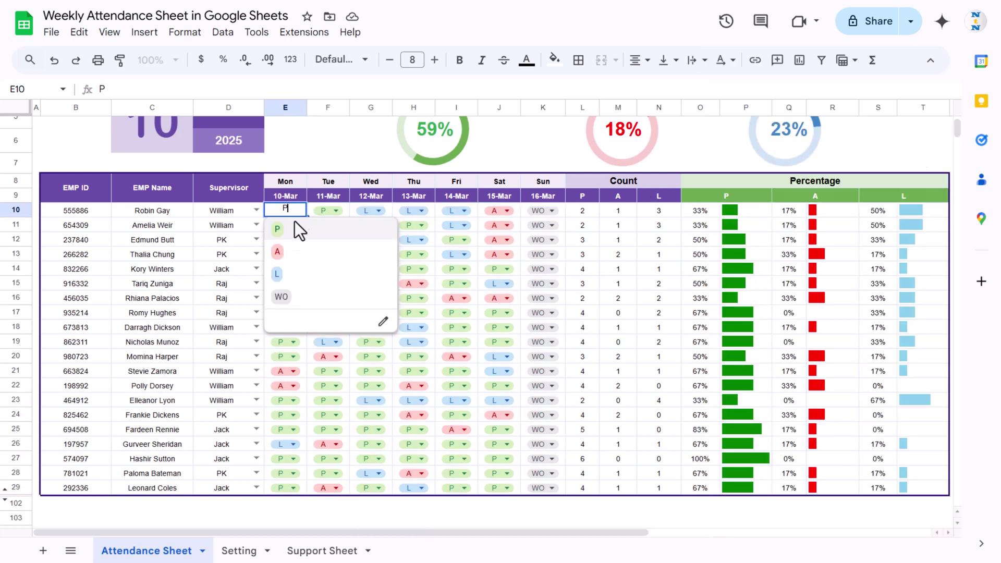
click(277, 253)
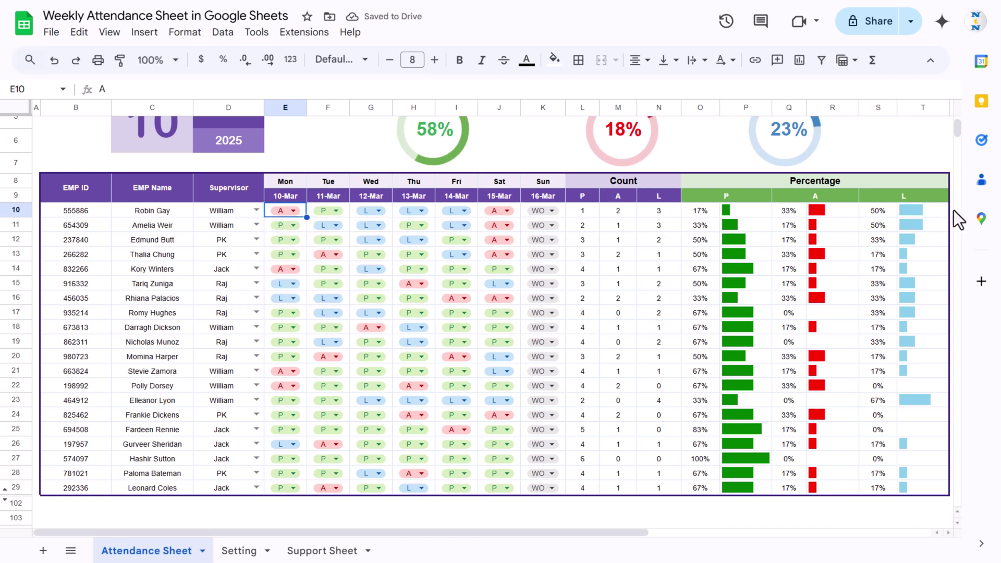
scroll(549, 196, up, 3)
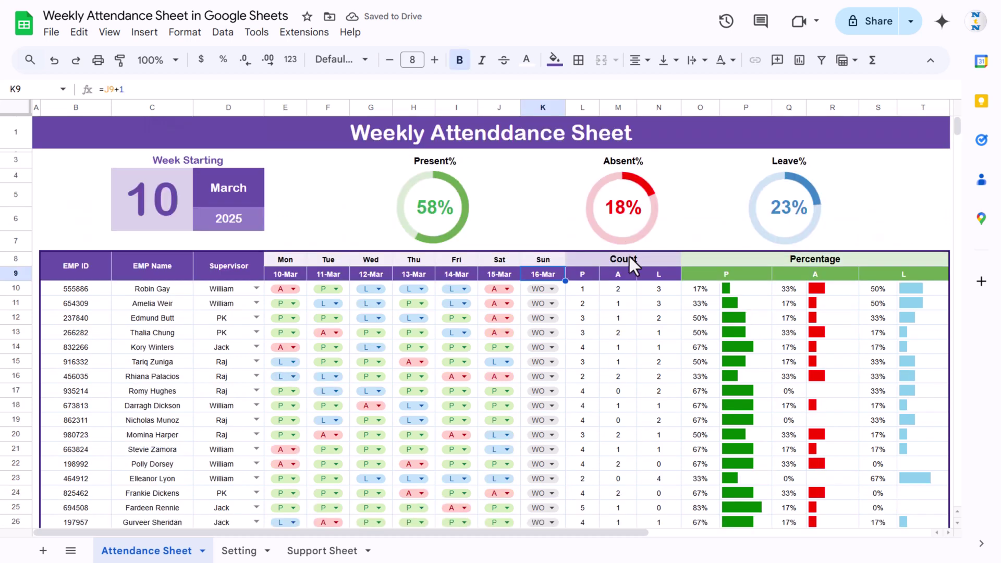
- Review the Count section's merged heading L8:N8 and its P, A and L column headers
click(574, 264)
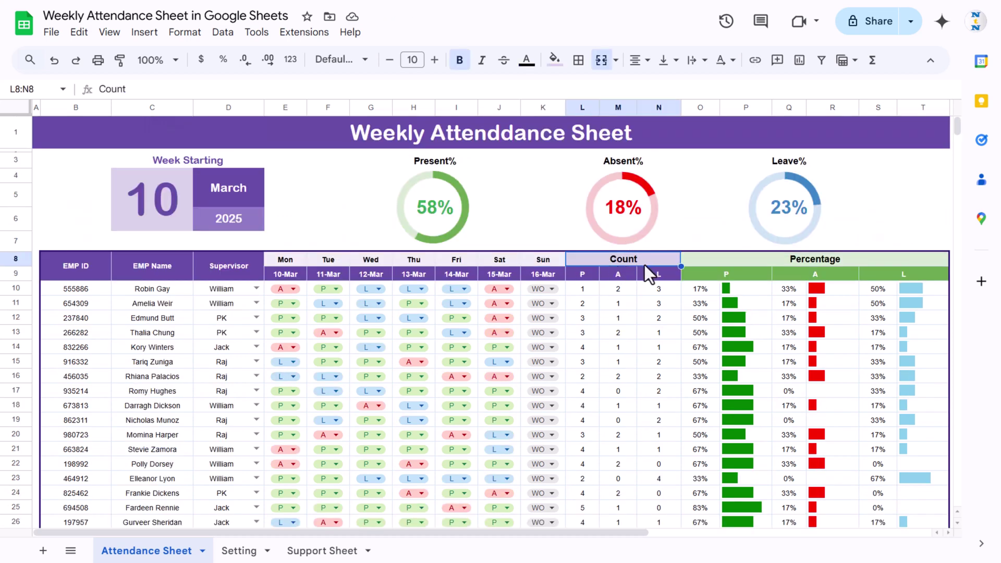
scroll(640, 265, down, 3)
scroll(640, 264, up, 3)
click(576, 273)
click(619, 274)
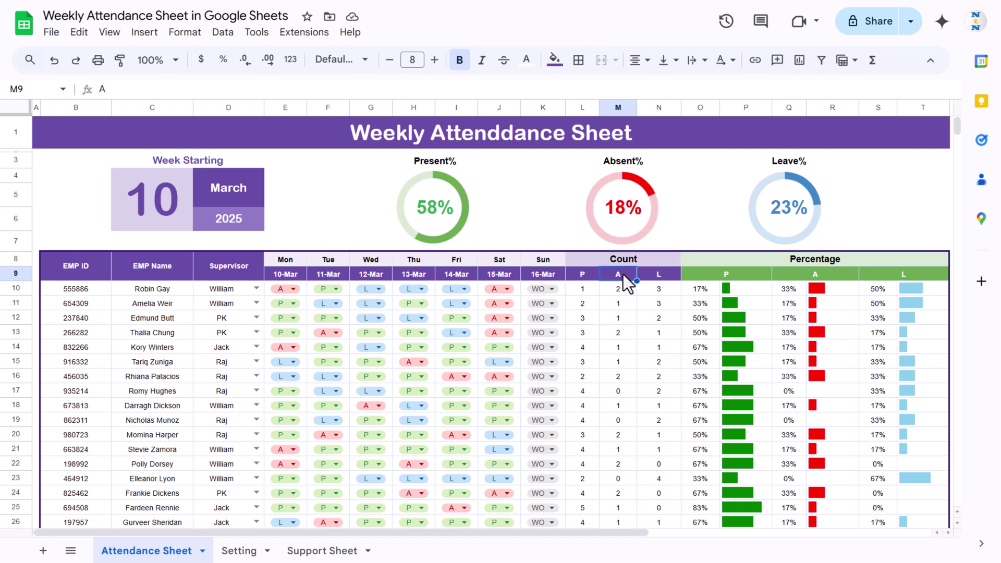
click(661, 274)
click(627, 259)
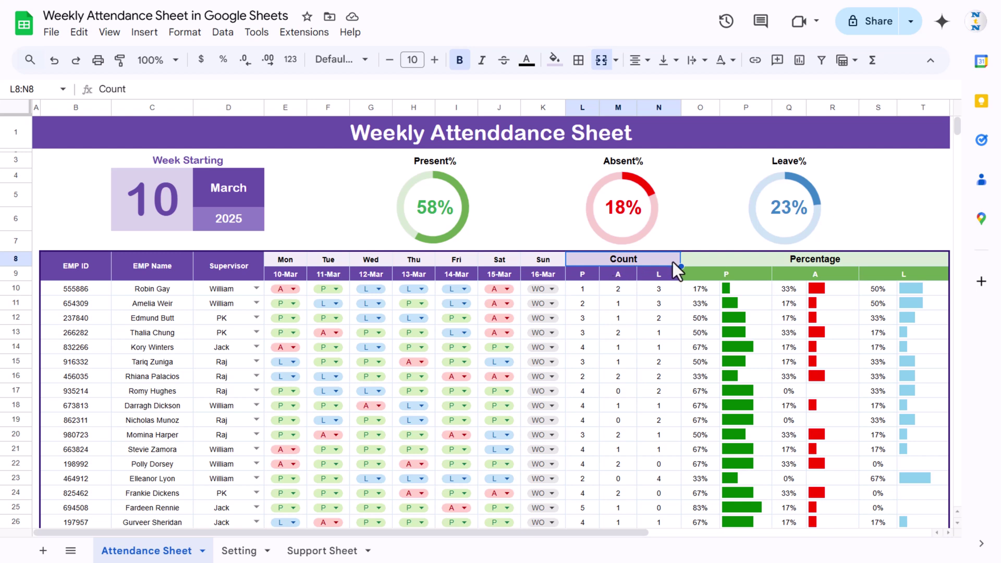
- Examine the range and criterion of the COUNTIF formula in L10 without changing it
click(590, 289)
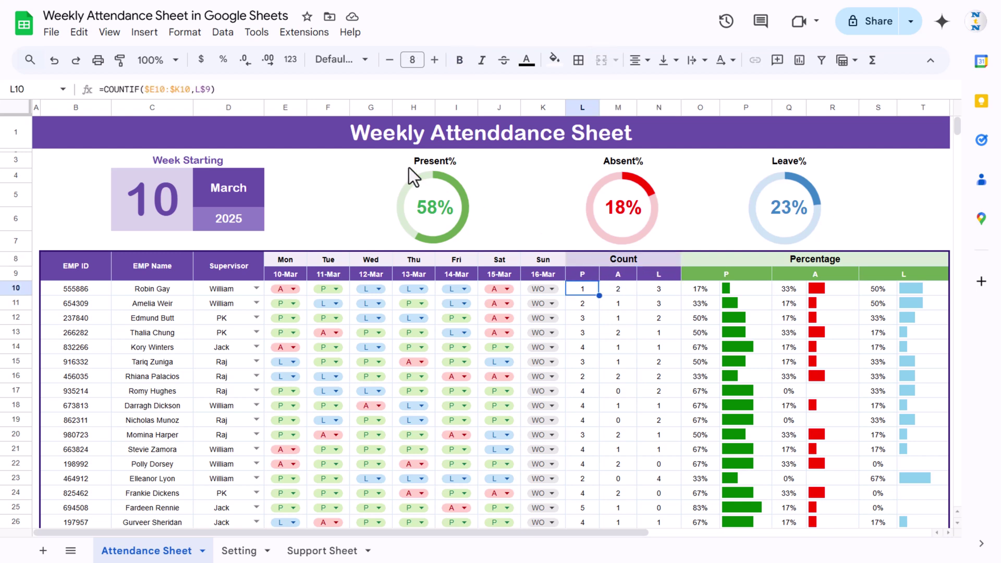
click(126, 89)
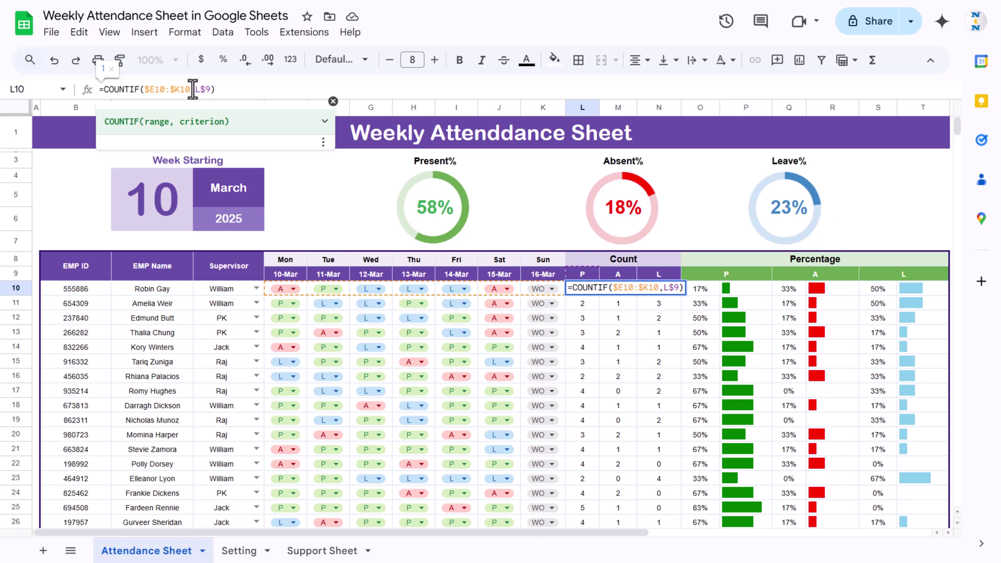
drag(190, 89, 144, 89)
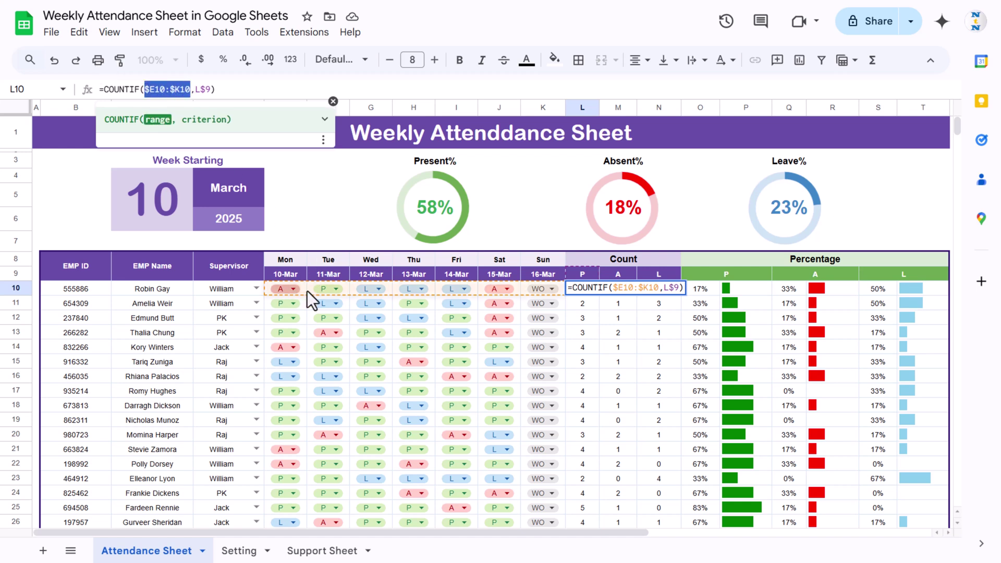
click(204, 89)
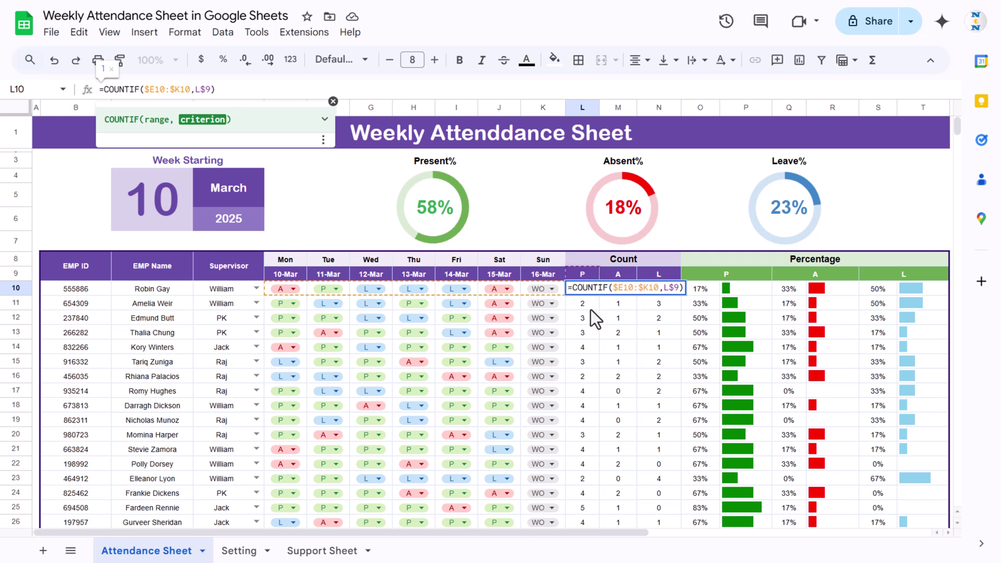
key(Escape)
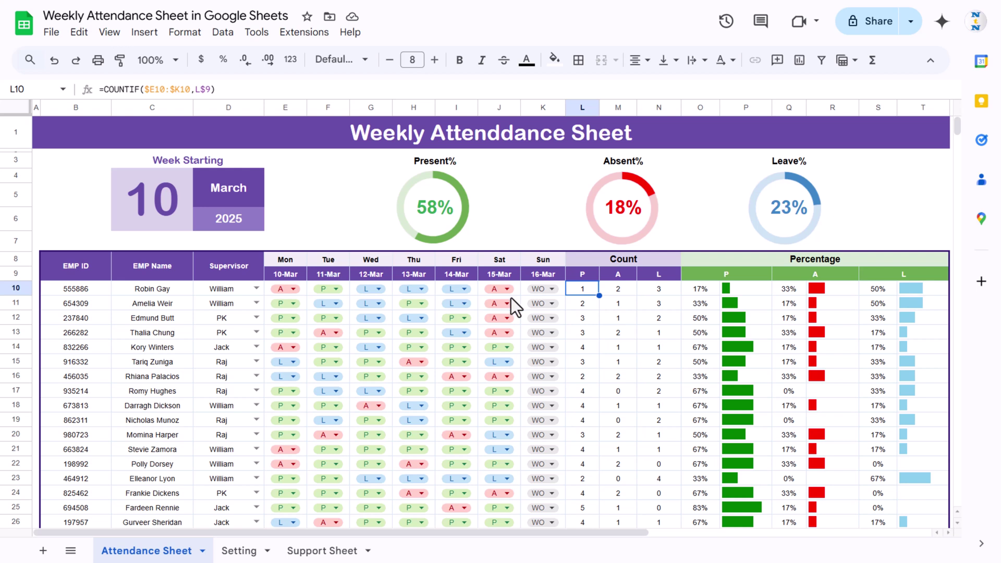
- Check the COUNTIF formulas for P in L11 to L13, and return to the first employee's count in L10
click(590, 304)
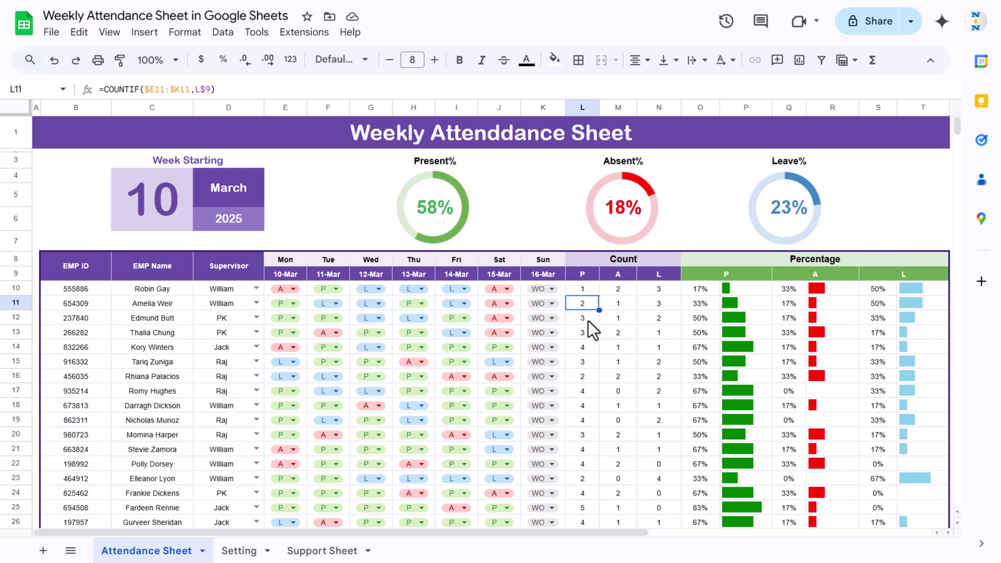
click(588, 319)
click(592, 333)
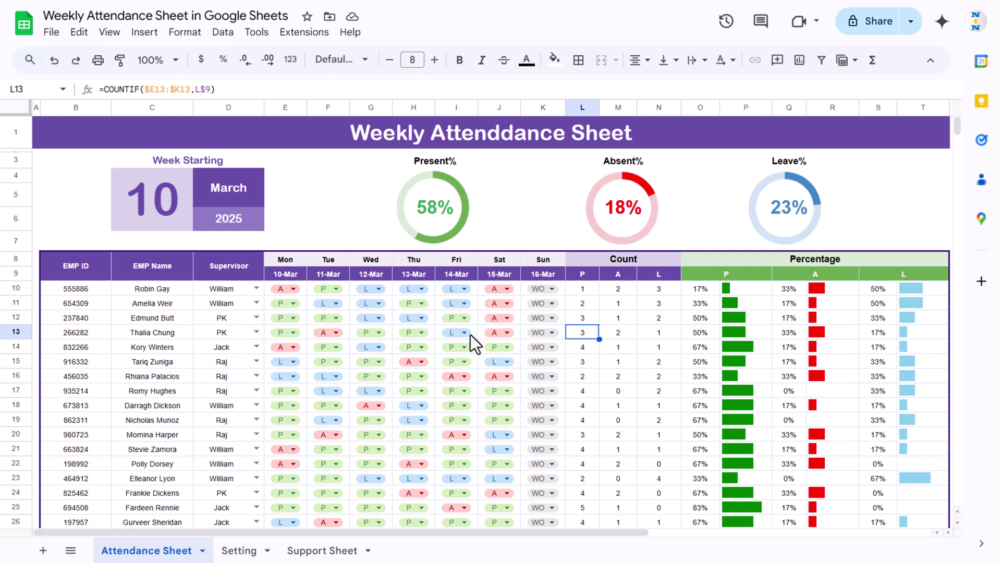
click(588, 290)
- Examine the range and criterion of the COUNTIF formula for absences in M10 without changing it
click(627, 286)
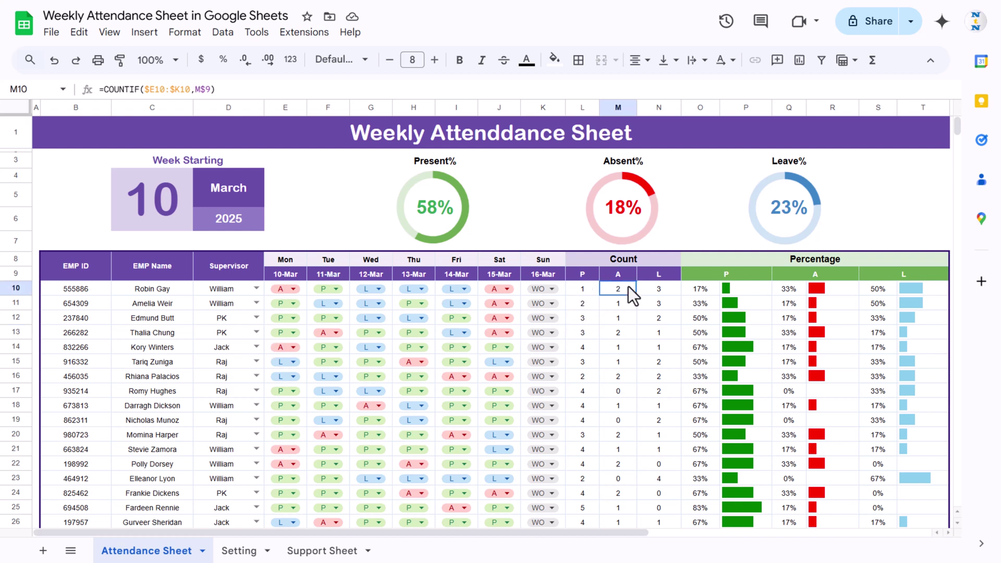
click(346, 89)
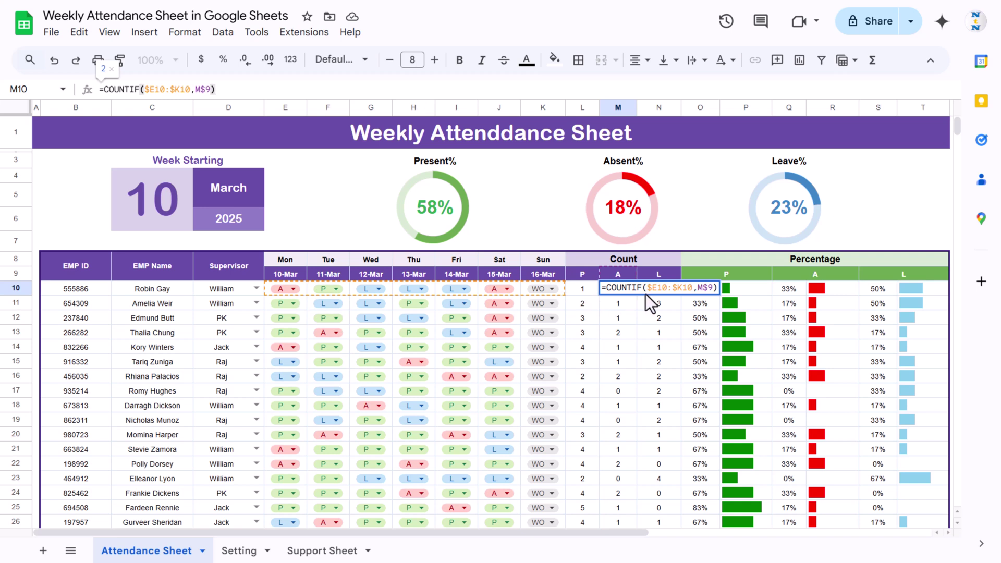
key(Escape)
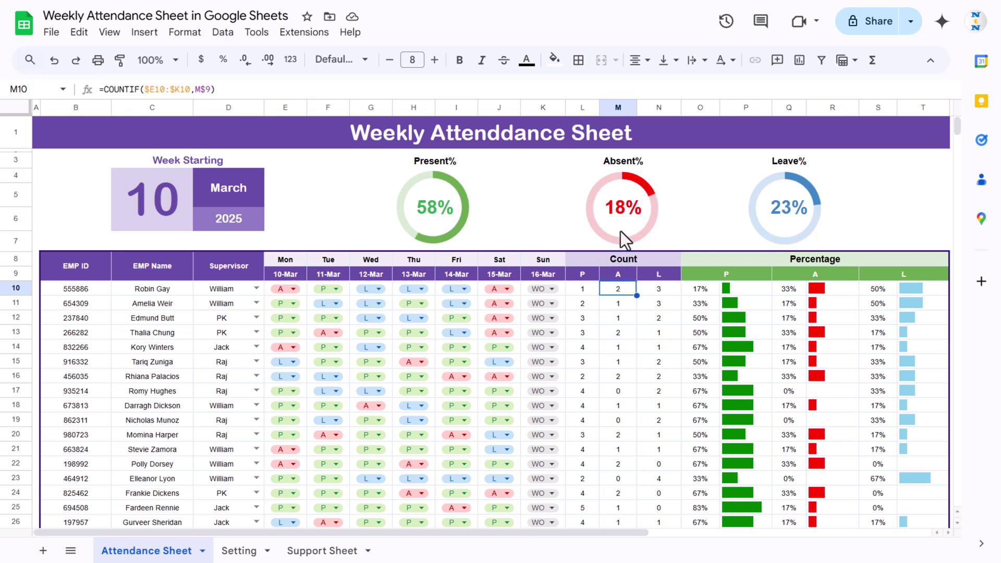
click(225, 89)
key(Escape)
- Examine the COUNTIF formula for leave in N10 and its criterion header in N9, leaving both unchanged
click(659, 290)
click(255, 90)
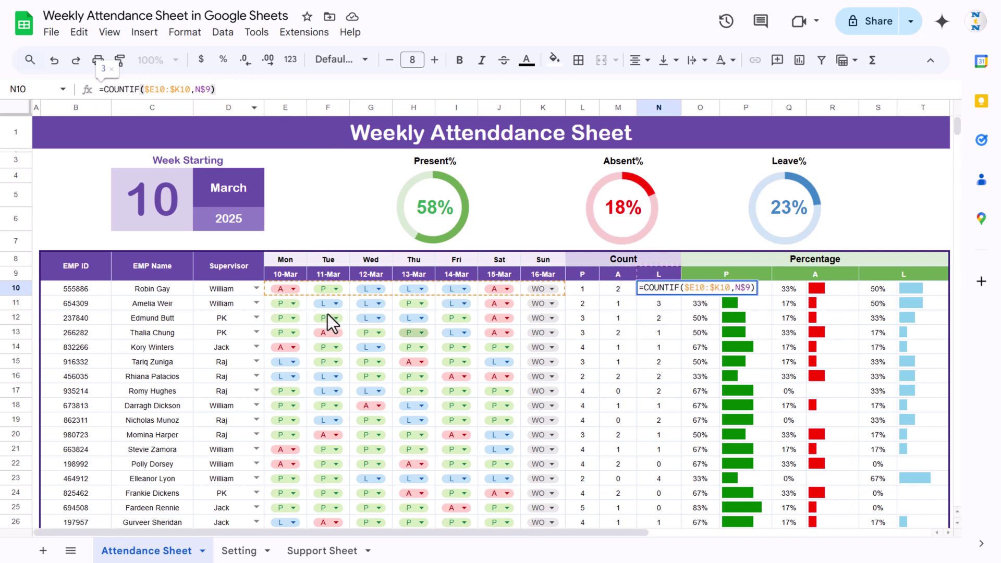
key(Escape)
click(666, 277)
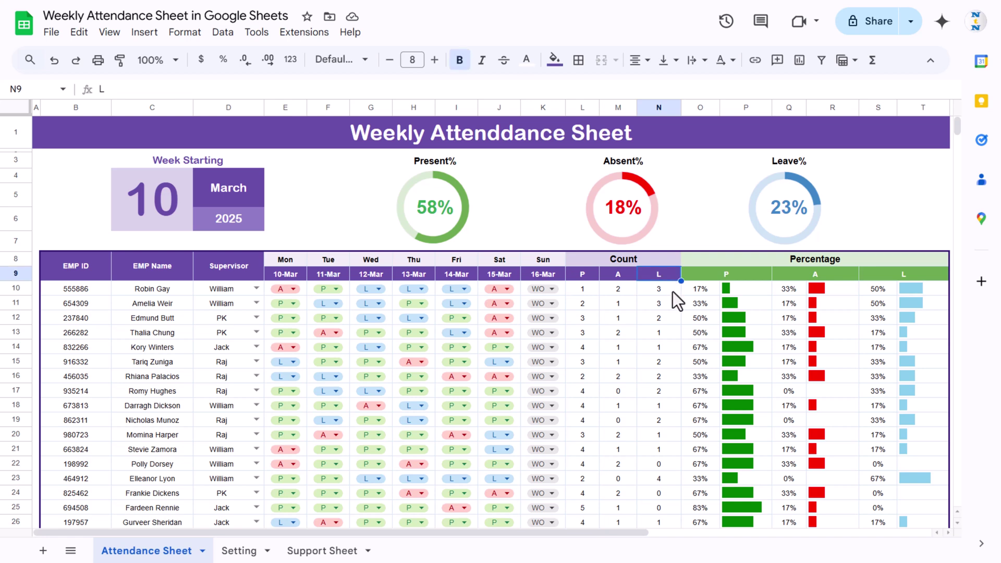
click(671, 289)
scroll(676, 370, down, 3)
scroll(677, 370, up, 3)
- Review the Percentage section's merged heading O8:T8, its P header, and the present percentages in O10:O13
click(704, 292)
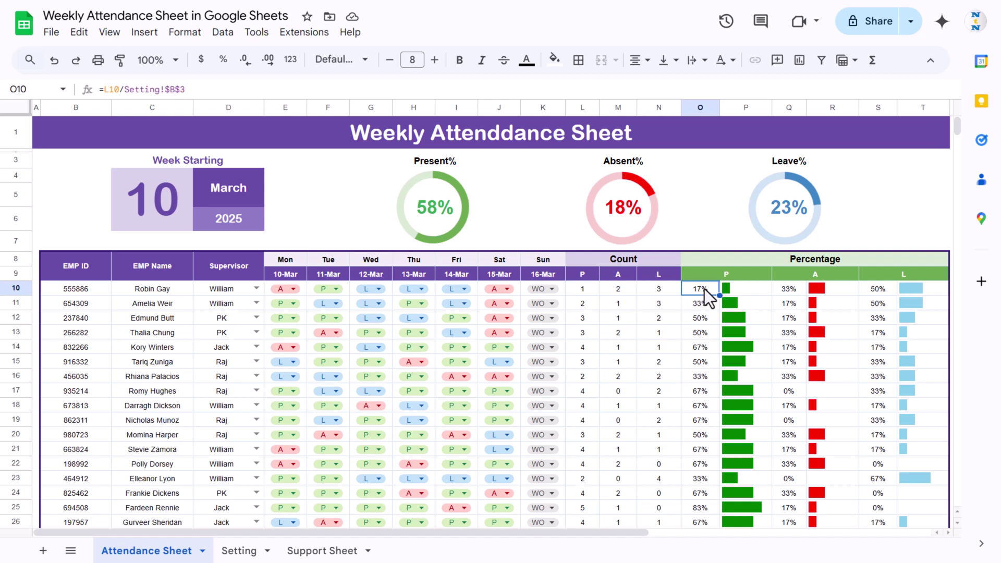
click(724, 274)
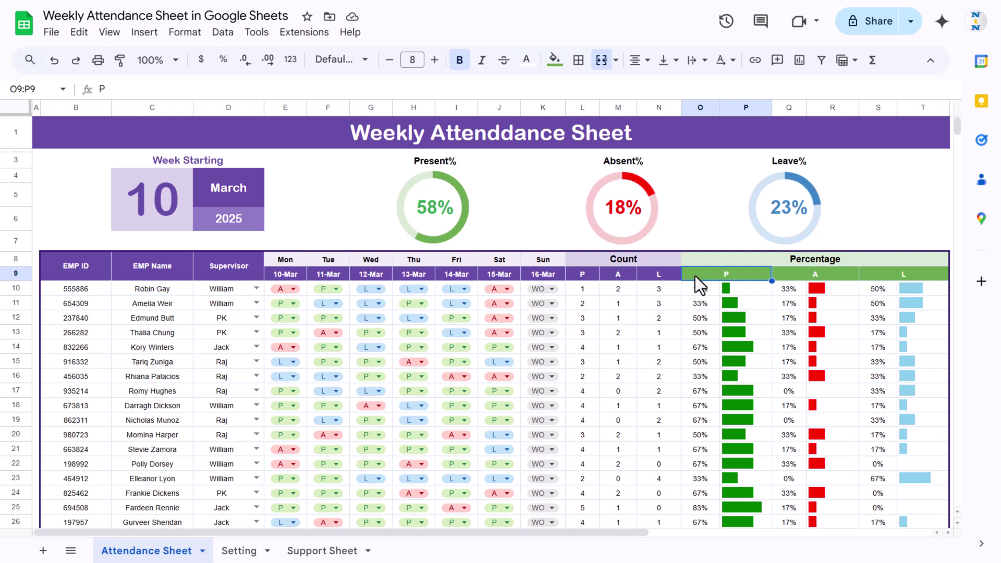
click(806, 260)
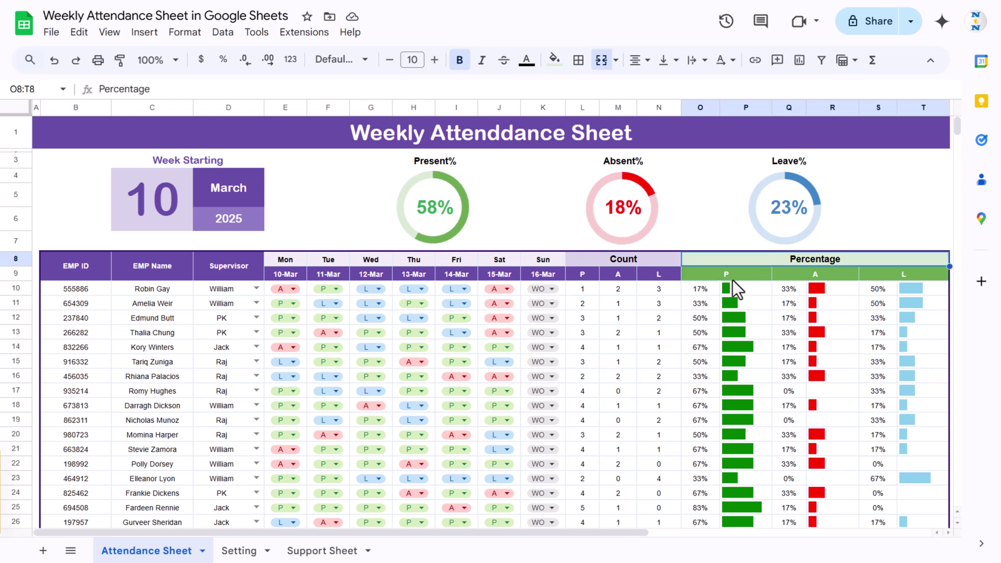
click(721, 276)
click(709, 290)
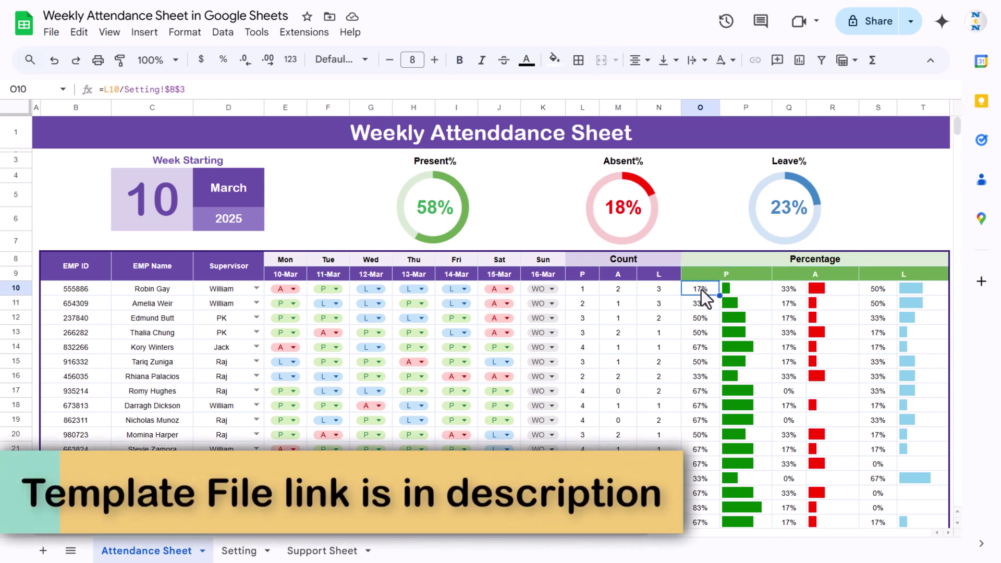
click(721, 273)
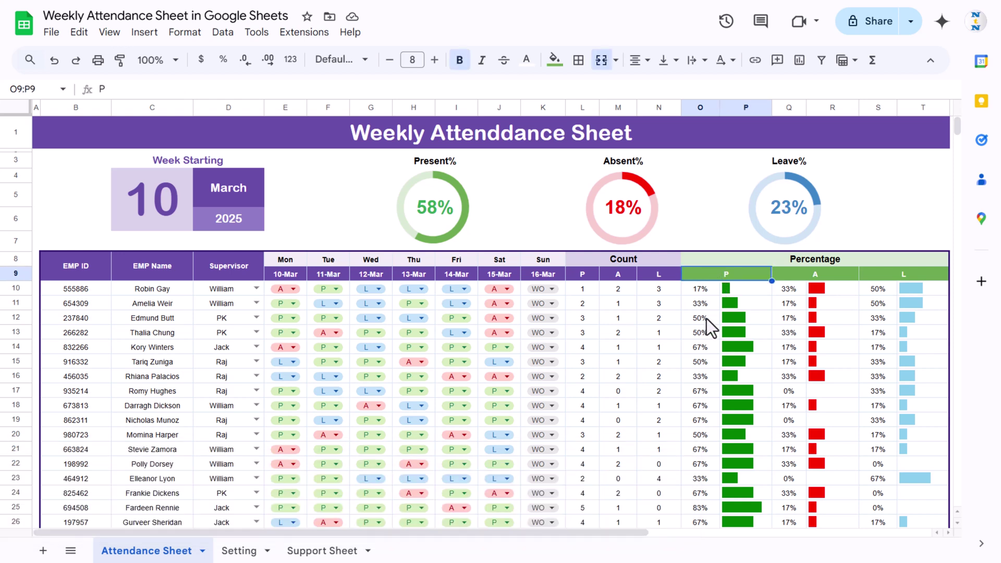
drag(701, 288, 705, 339)
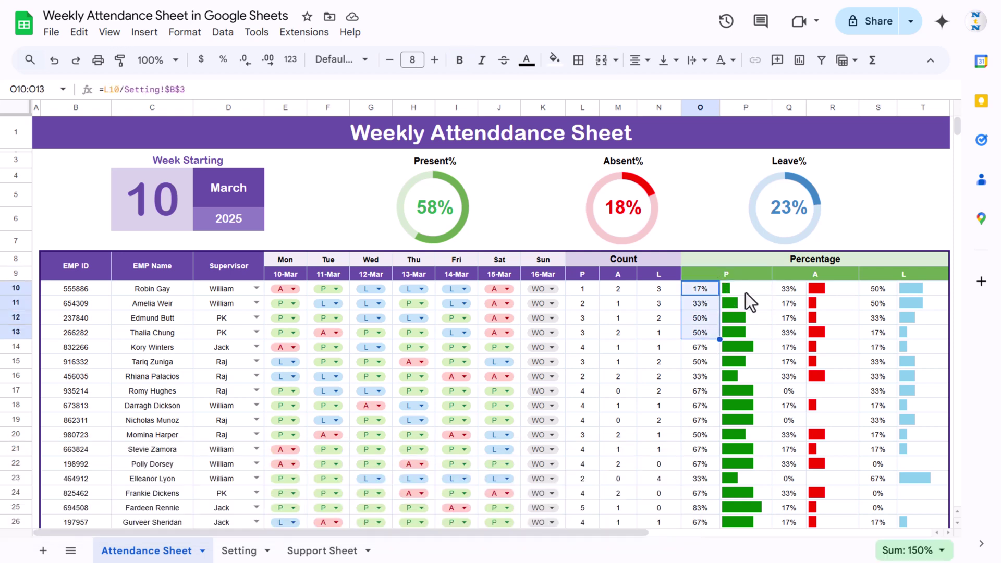
- Examine the present percentage formula in O10, including its references to L10 and Setting!$B$3, without changing it
click(699, 289)
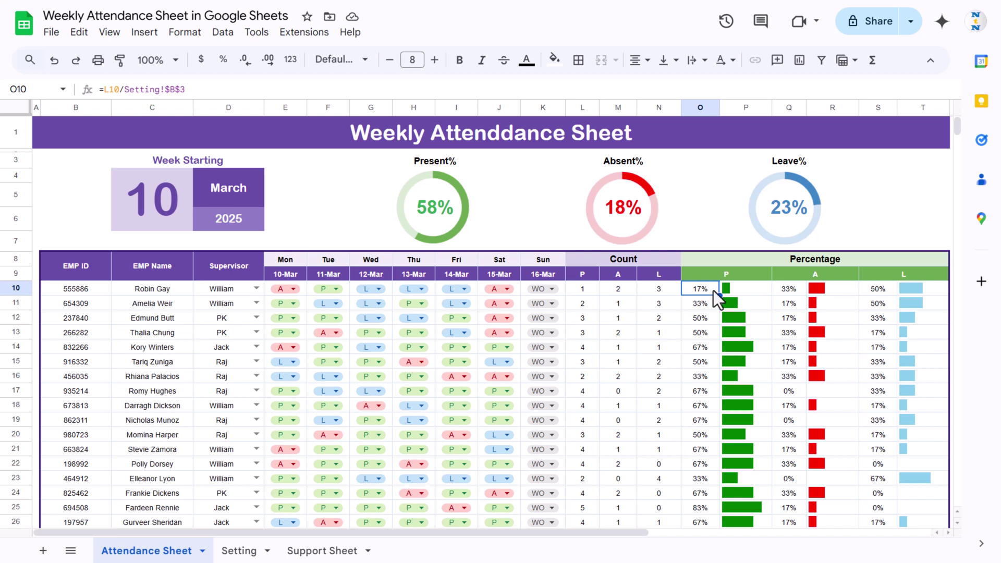
double_click(107, 89)
key(Escape)
click(587, 291)
click(690, 291)
drag(124, 89, 194, 90)
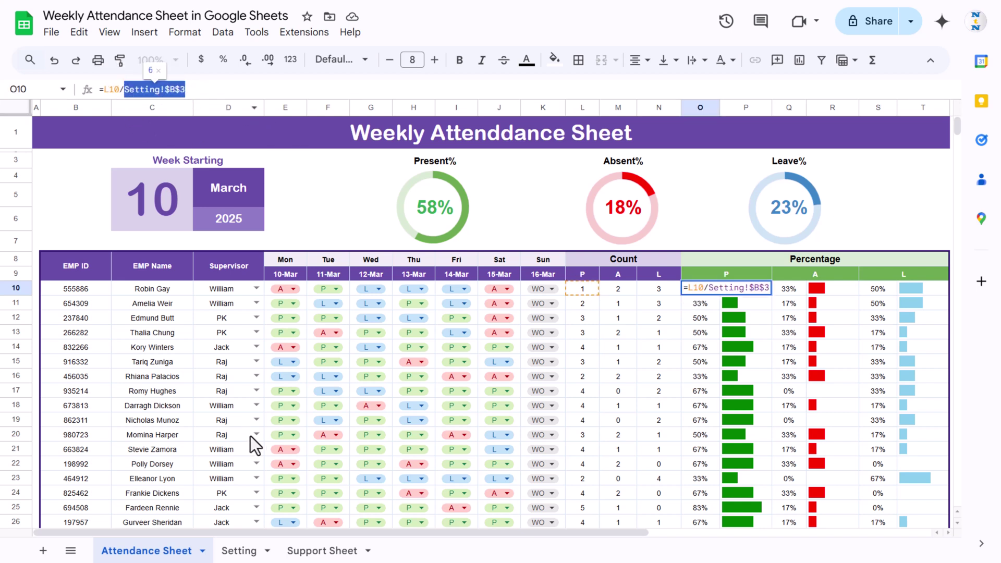
key(Escape)
- View the working days in a week value in B3 of the Setting sheet, and return to the Attendance Sheet
click(241, 552)
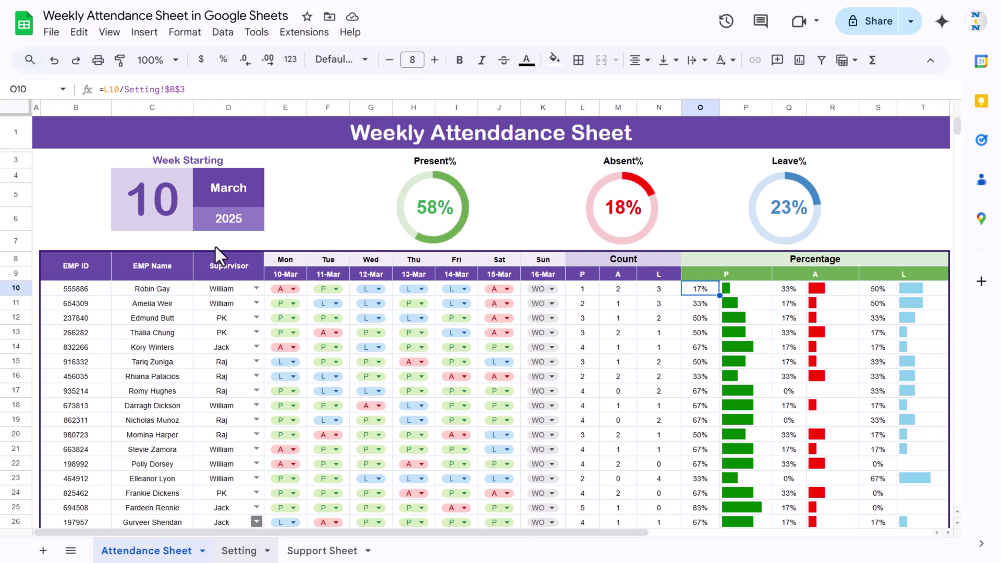
click(149, 175)
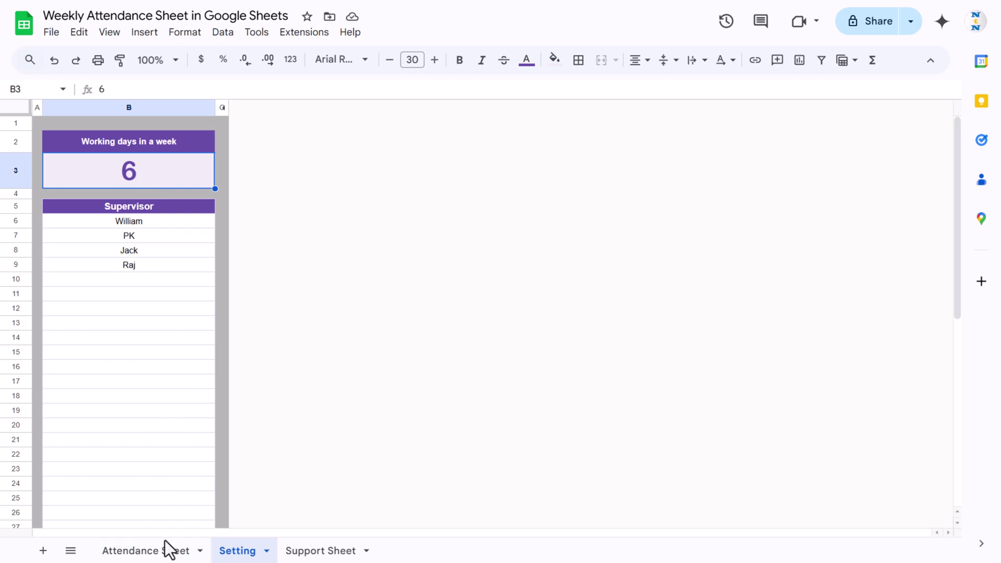
key(ctrl+shift+Page_Up)
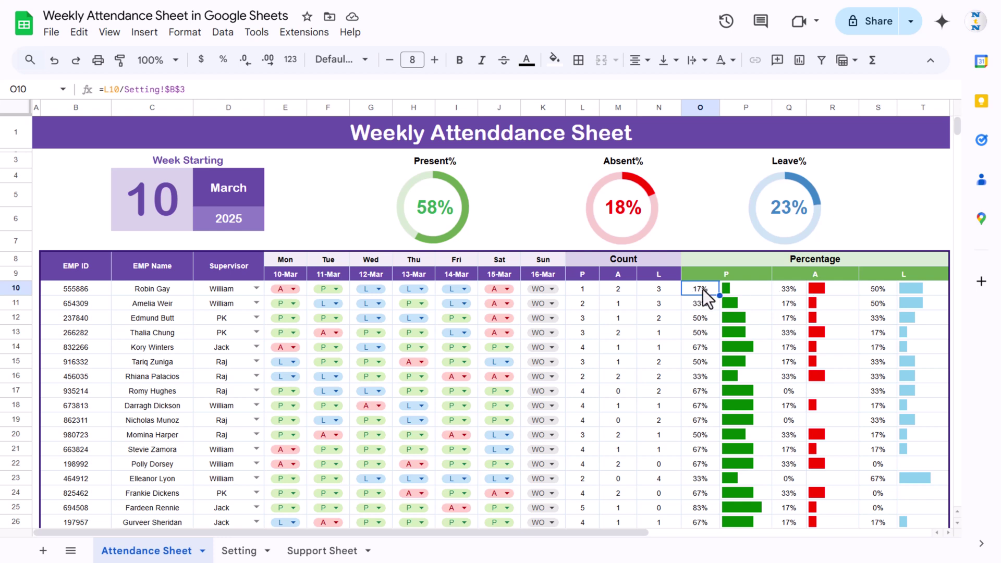
- Check the present percentage formulas down column O from O10 to O14, and return to O10
key(Down)
key(Down)
key(Down)
key(Down)
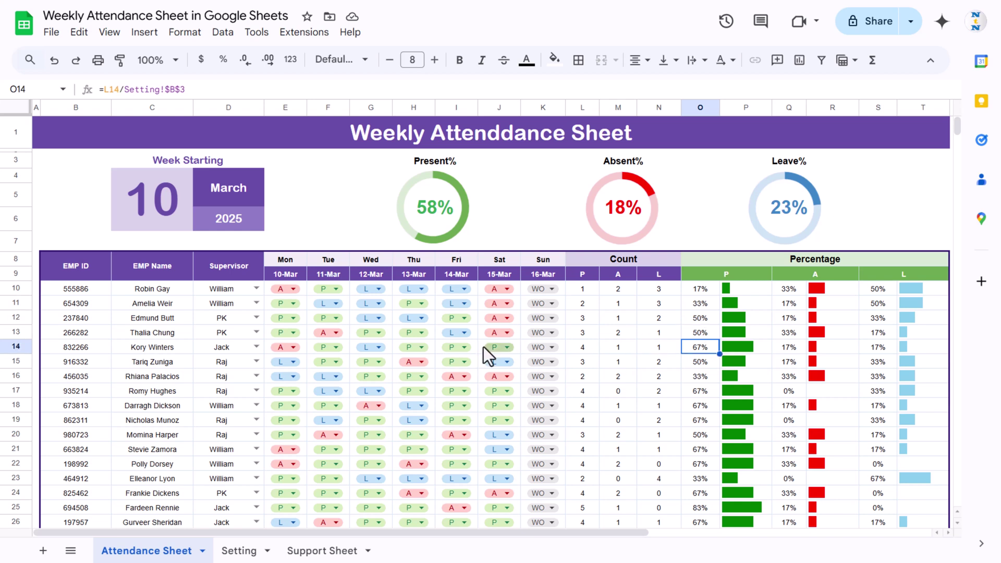
click(698, 289)
- Inspect the absent percentage formula in Q10 and the count cell it refers to, without changing it
click(799, 288)
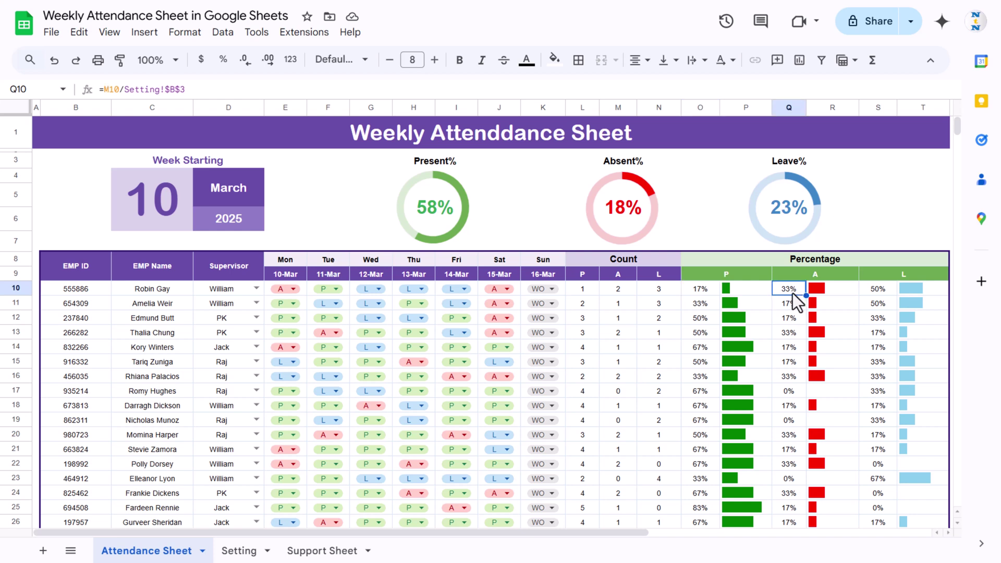
click(216, 90)
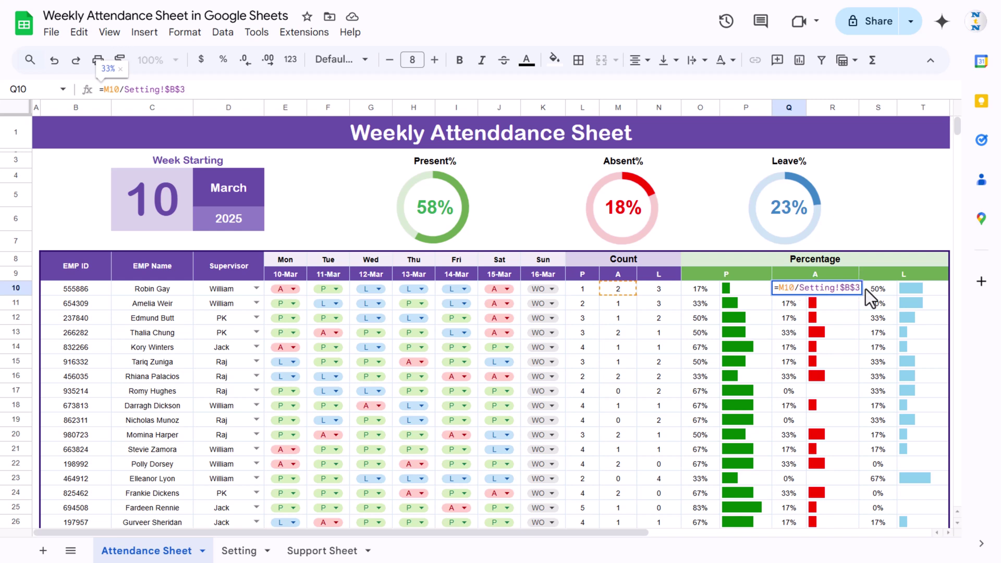
key(Escape)
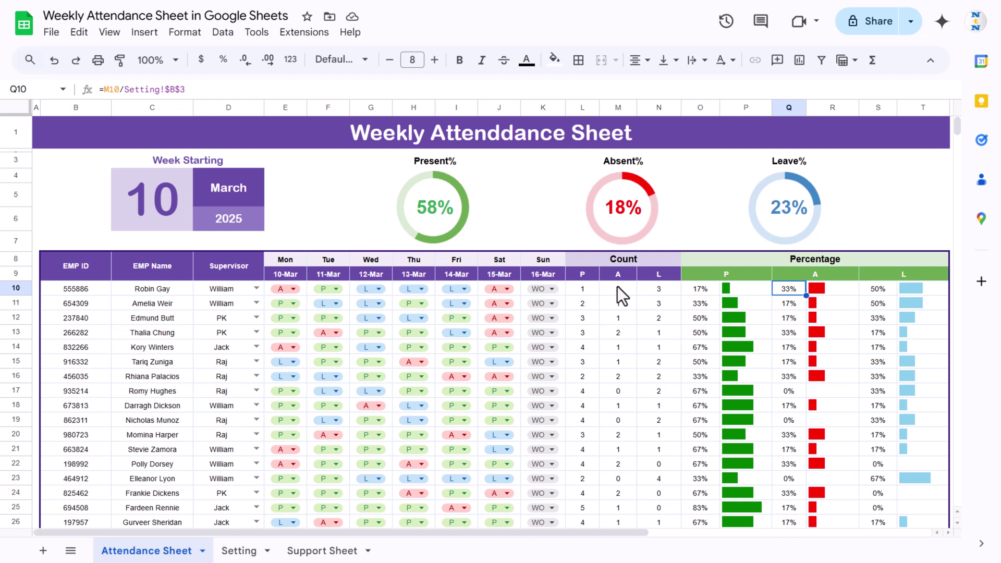
- Try WO as the first employee's Saturday attendance in J10 with a slightly wider column J, and undo both changes
click(508, 289)
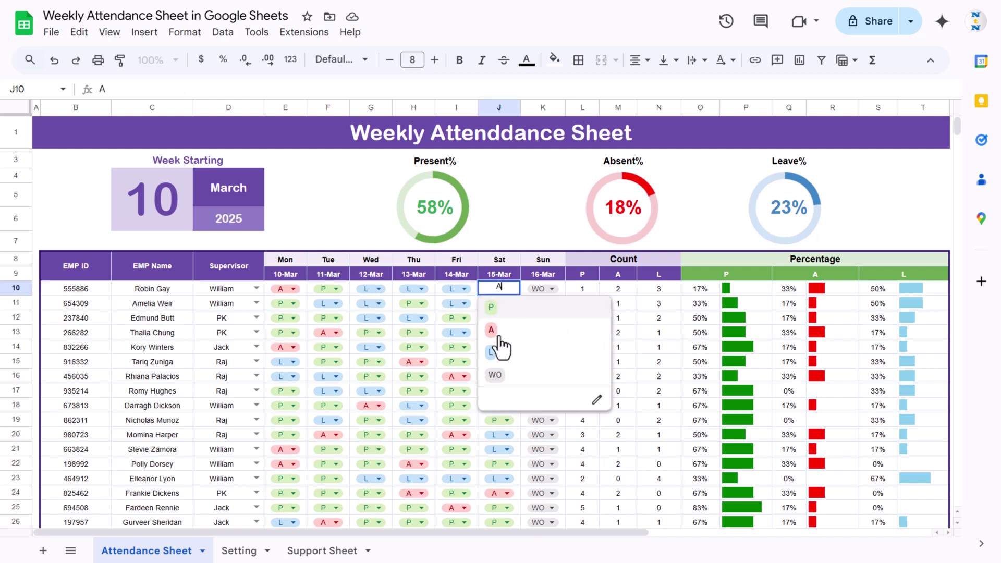
click(496, 380)
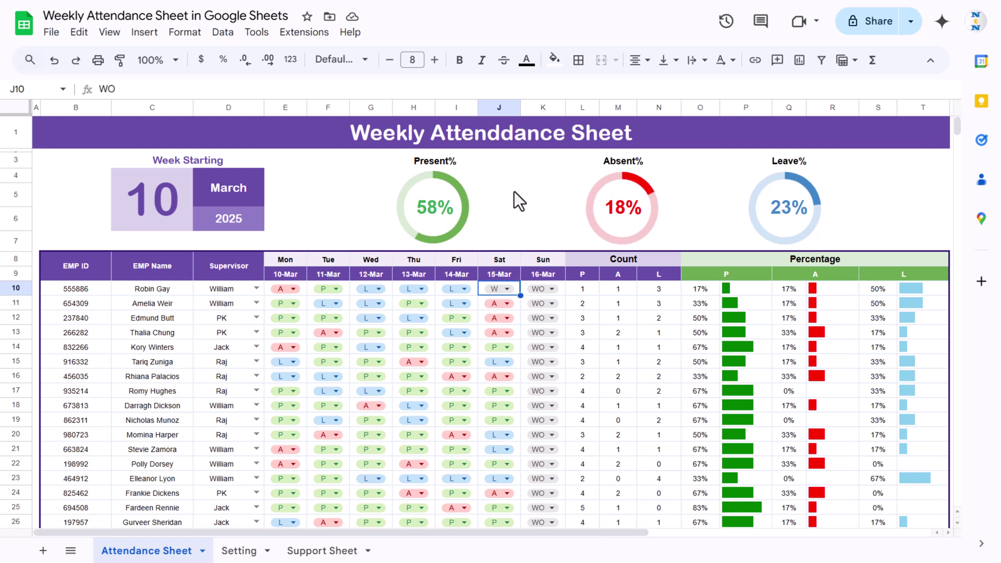
drag(519, 106, 521, 106)
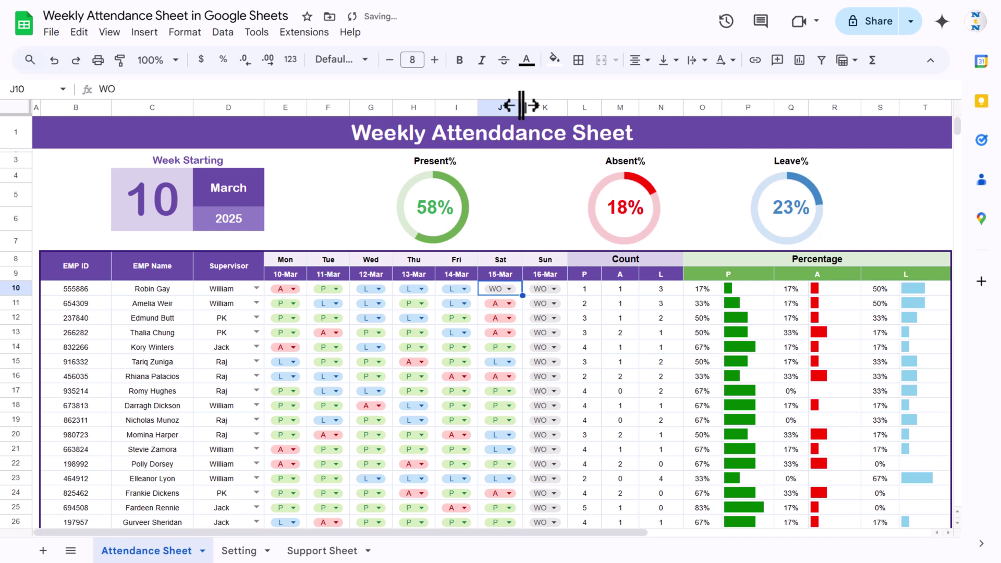
key(ctrl+z)
key(ctrl+z)
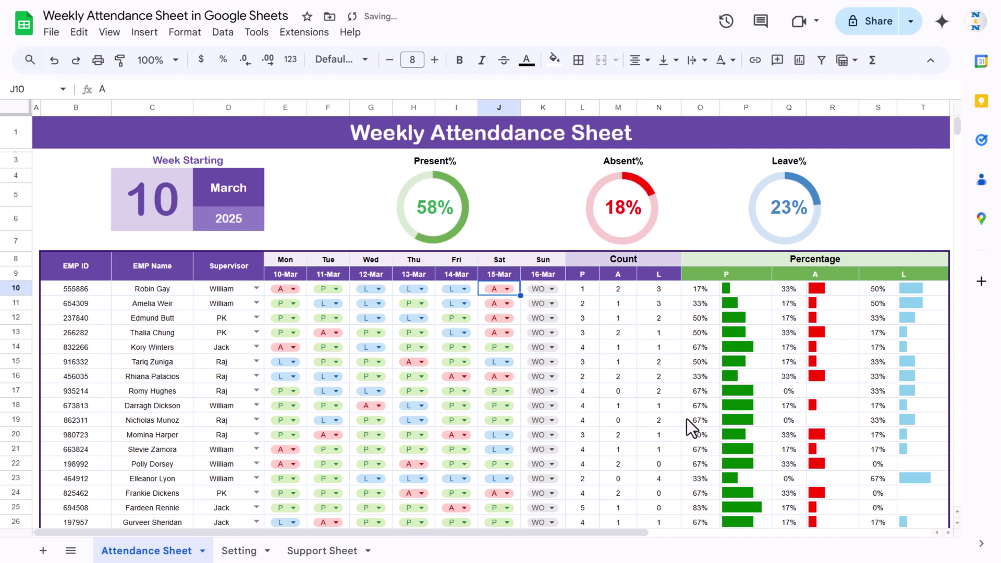
- Examine the M10 and Setting!$B$3 references in Q10's formula without changing it, and view the leave percentage formula in S10
click(788, 288)
click(118, 88)
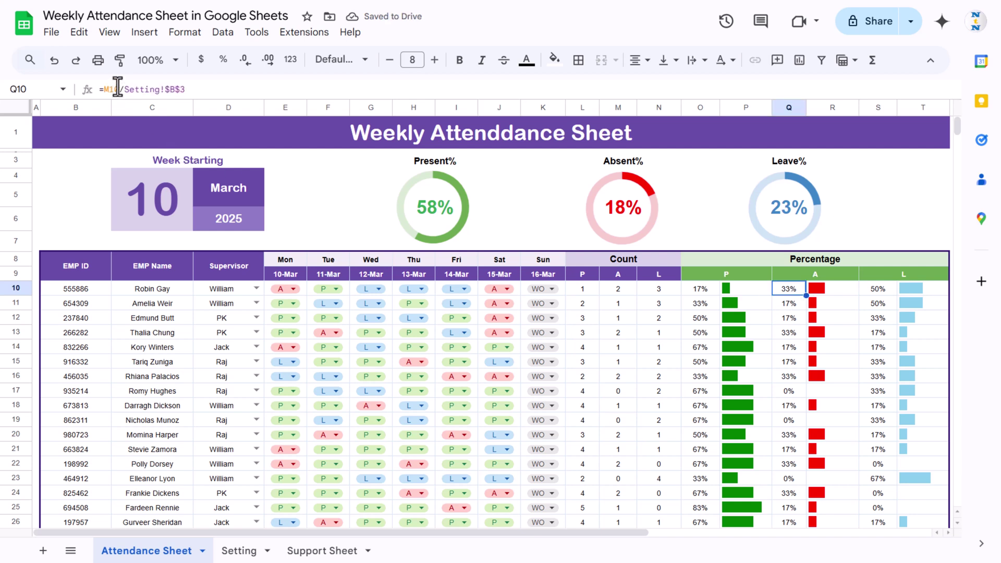
click(624, 289)
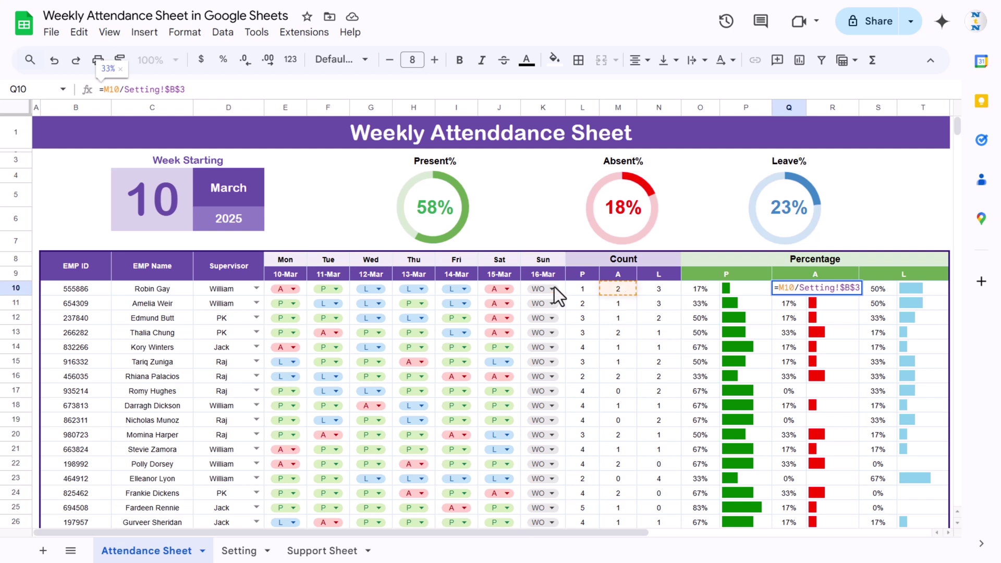
drag(165, 89, 185, 89)
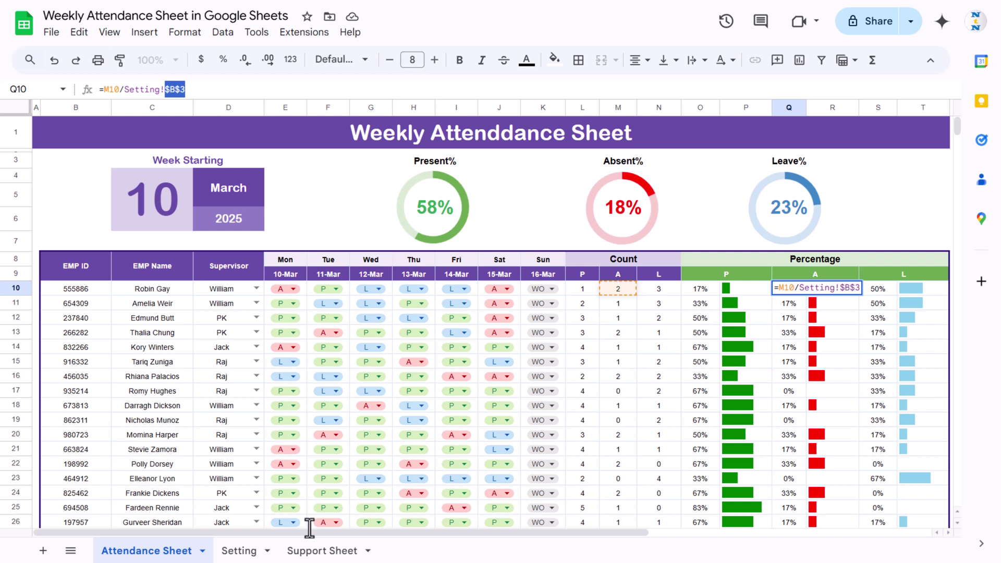
key(Escape)
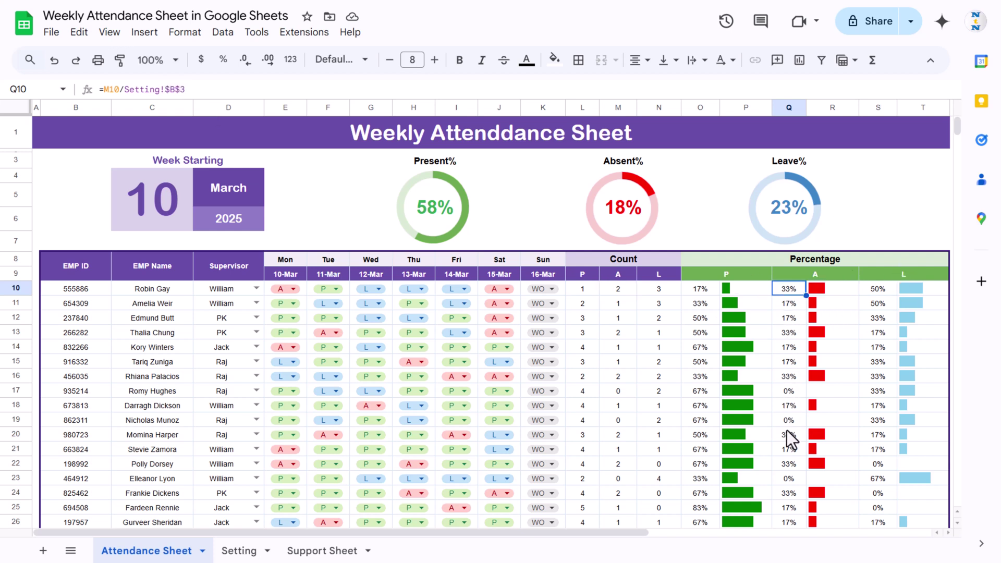
click(878, 290)
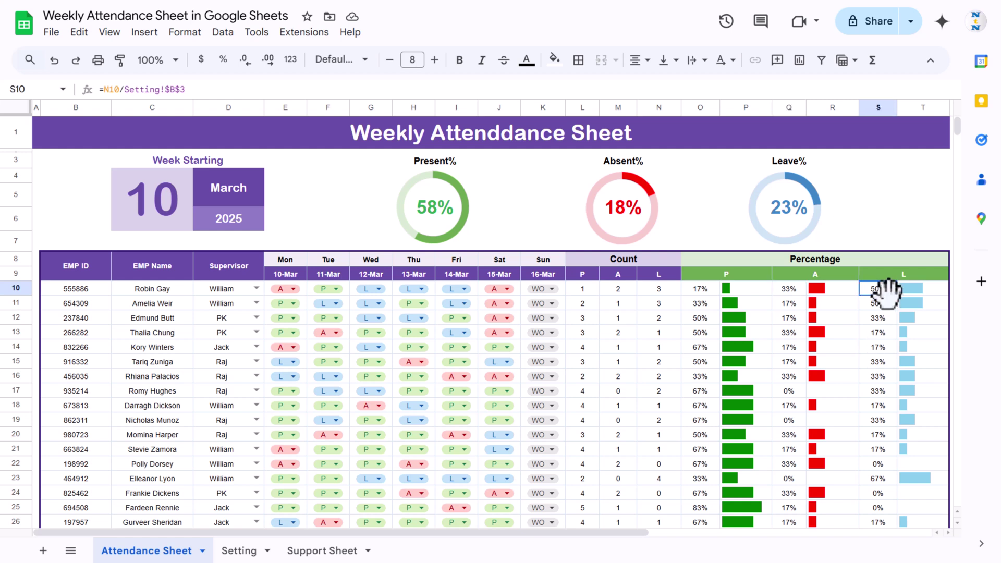
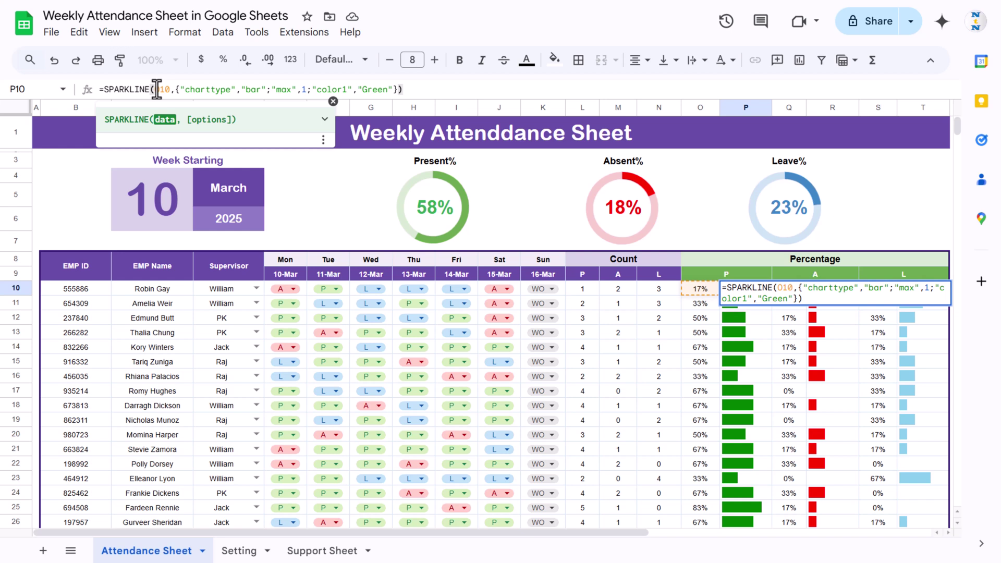
- Review the SPARKLINE function's help for the formula in P10, highlighting the example's charttype and max options
click(326, 122)
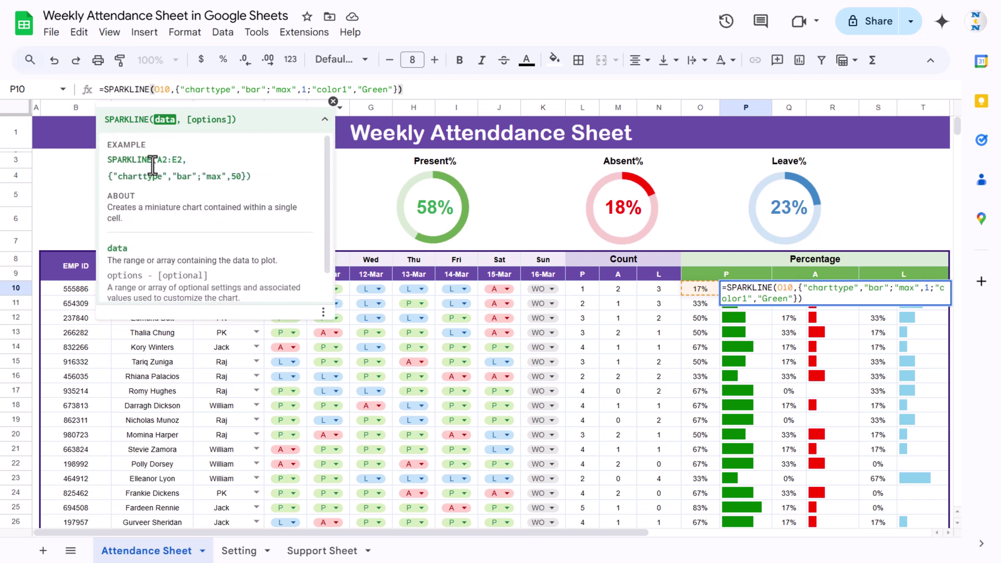
click(325, 119)
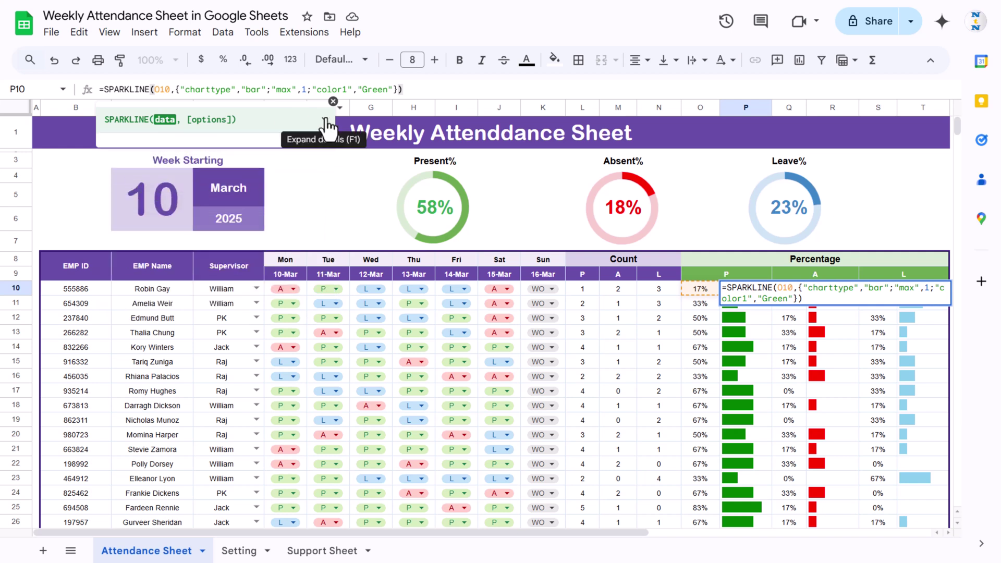
click(325, 121)
drag(107, 176, 262, 172)
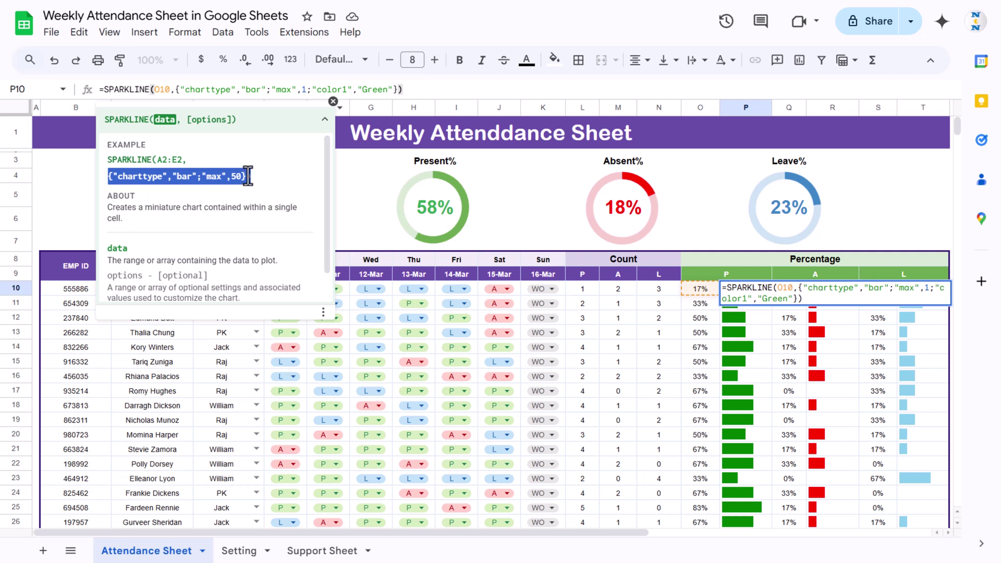
- Open the full SPARKLINE help article, read through its charttype options, and close the article
drag(327, 166, 326, 202)
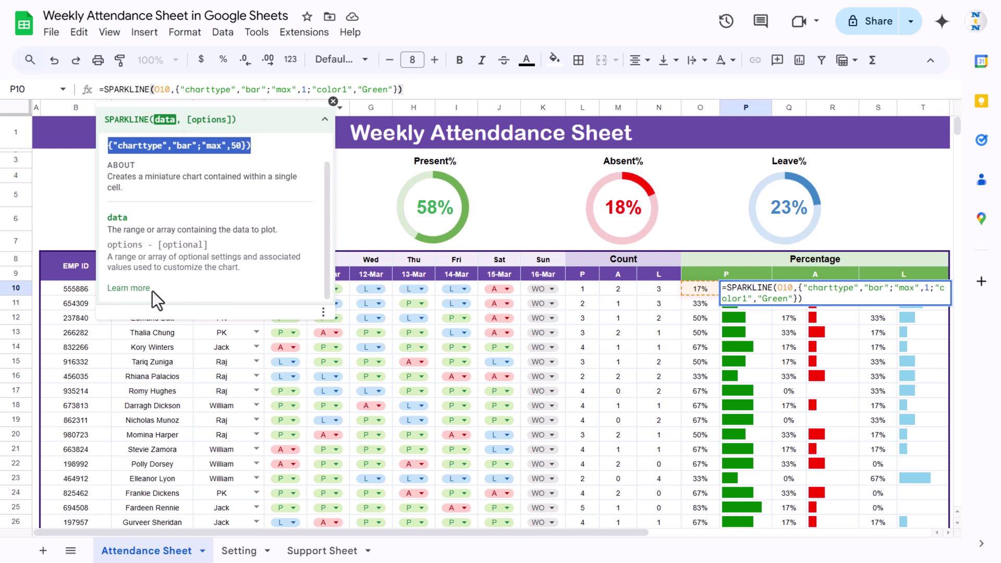
click(135, 290)
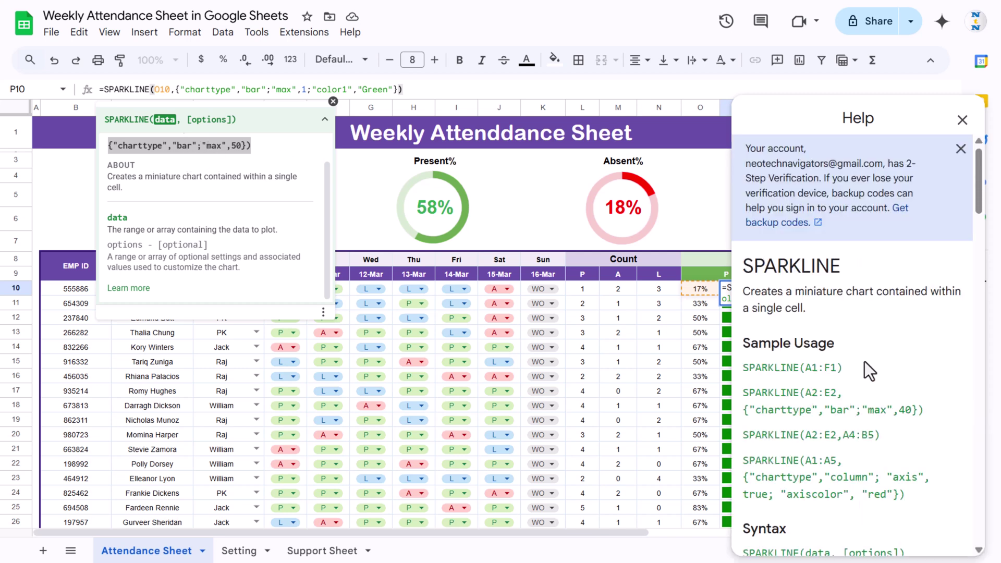
scroll(864, 361, down, 8)
scroll(864, 361, down, 3)
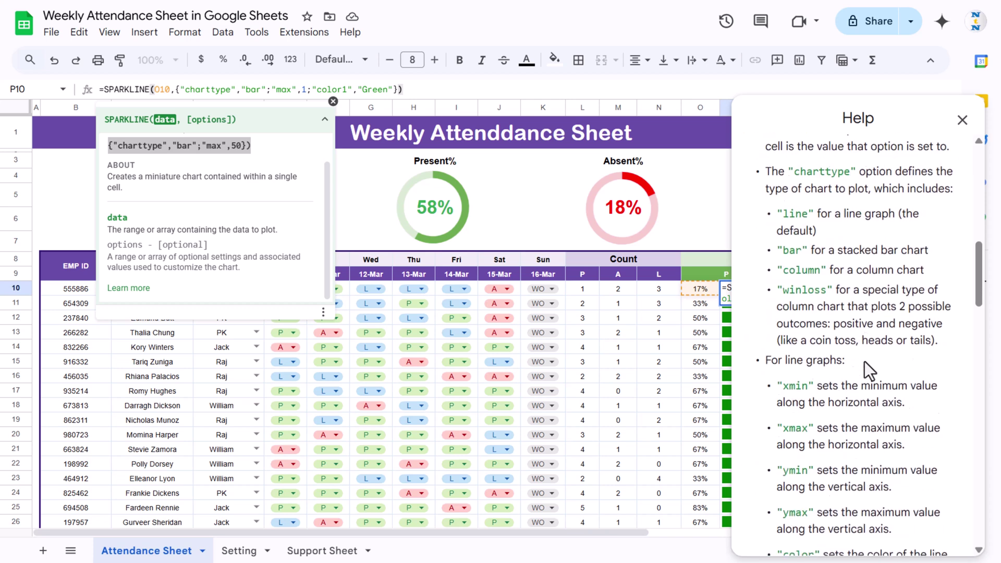
click(962, 120)
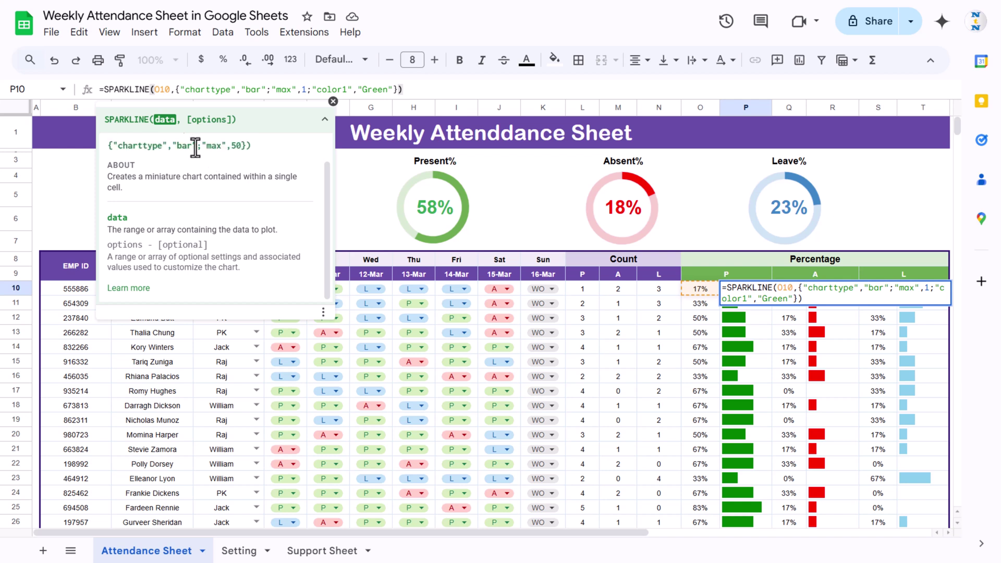
- Examine the color1 option in the SPARKLINE formulas of P10 ("Green") and R10 ("Red") without changing them
drag(312, 90, 392, 90)
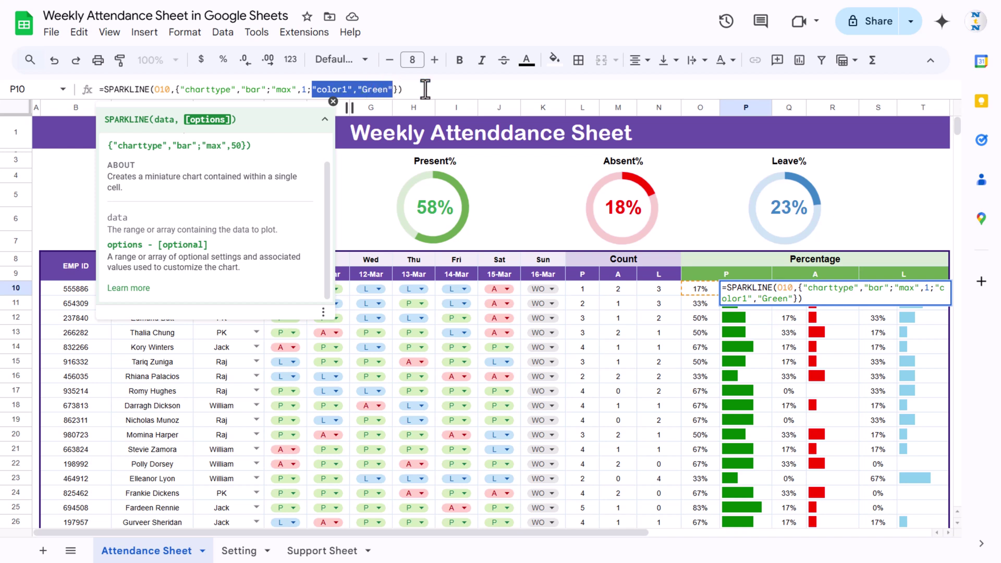
key(Escape)
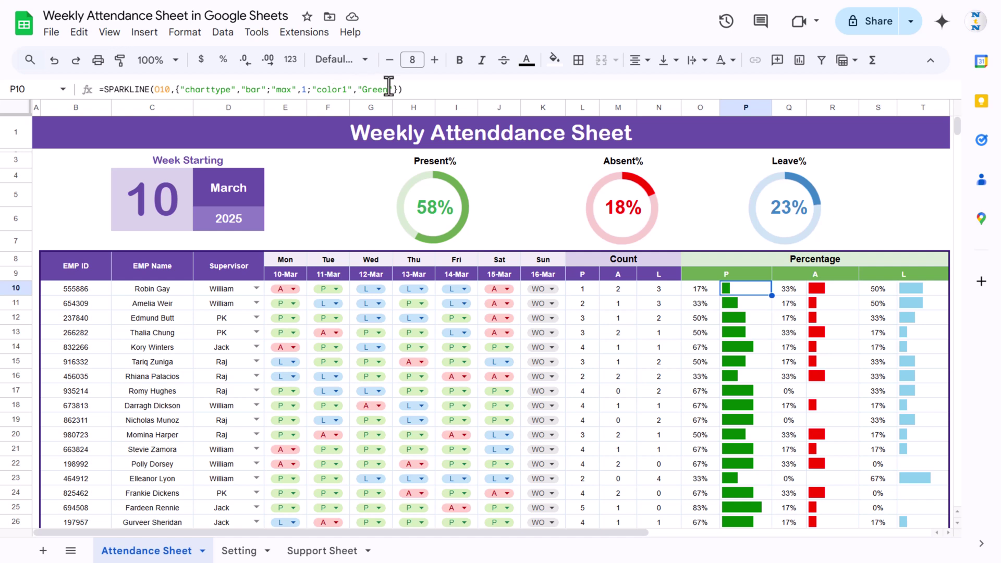
click(821, 287)
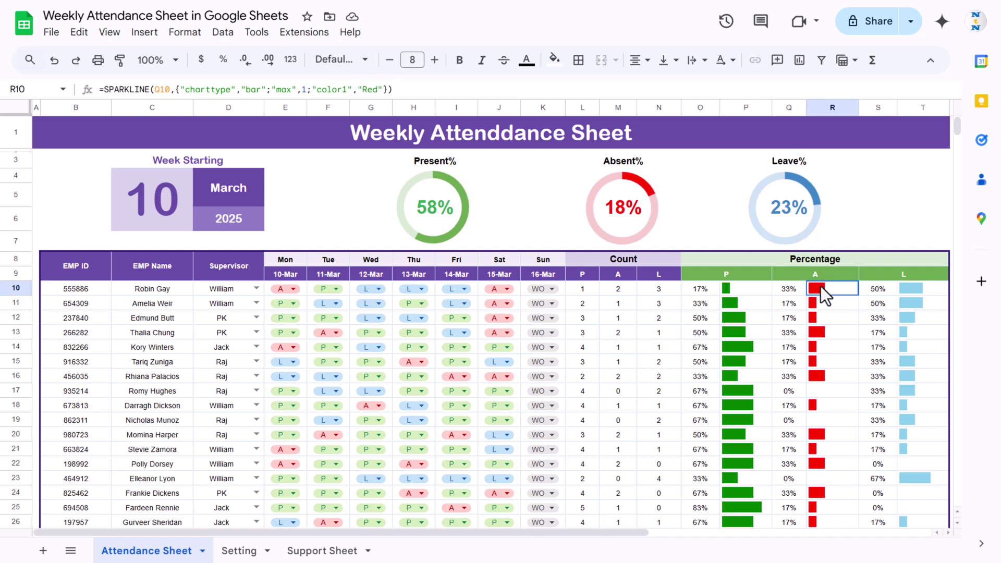
double_click(367, 89)
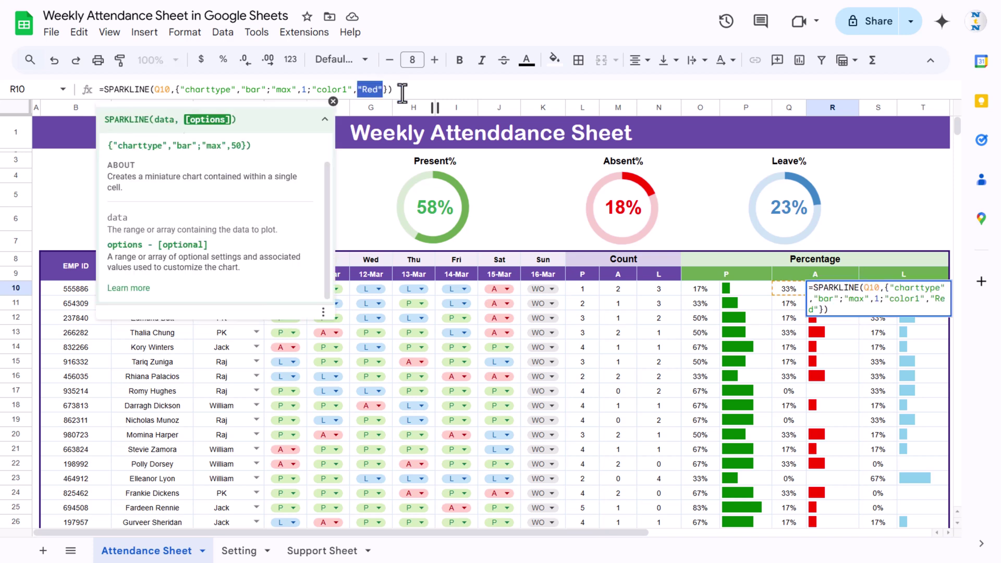
key(Escape)
double_click(369, 89)
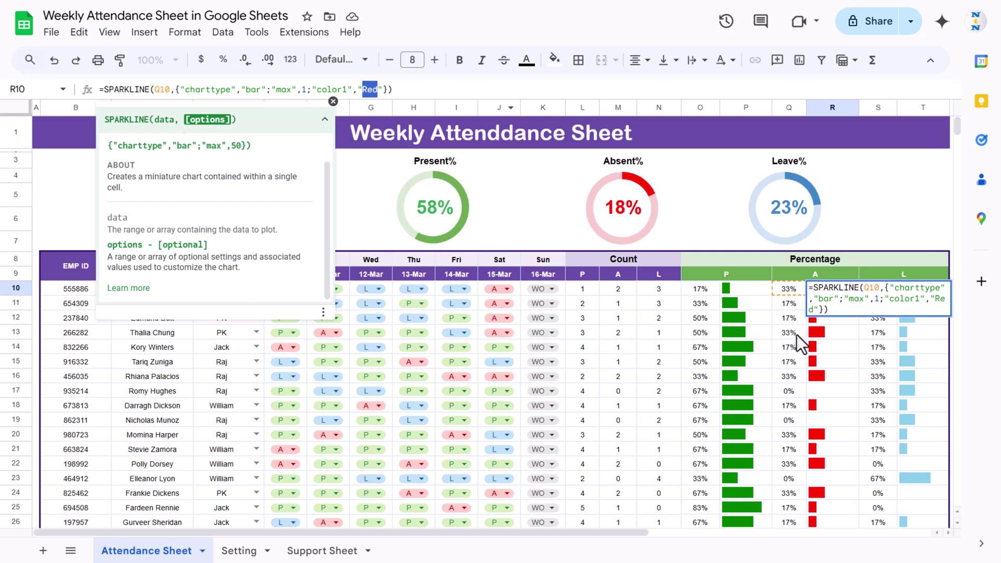
key(Escape)
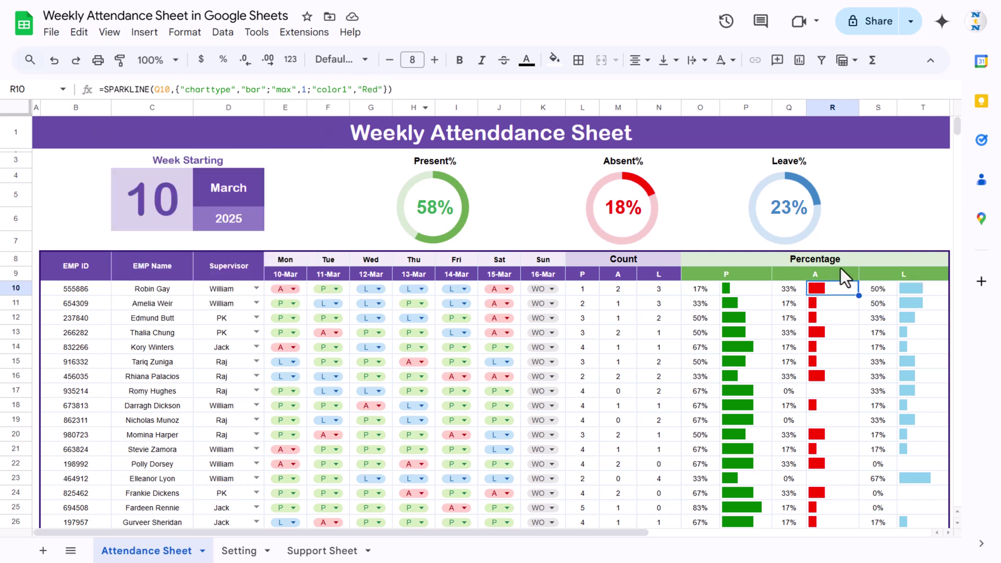
- Examine the "Skyblue" color in T10's SPARKLINE formula, and compare it with the S10 percentage formula and the P10 bar
click(913, 292)
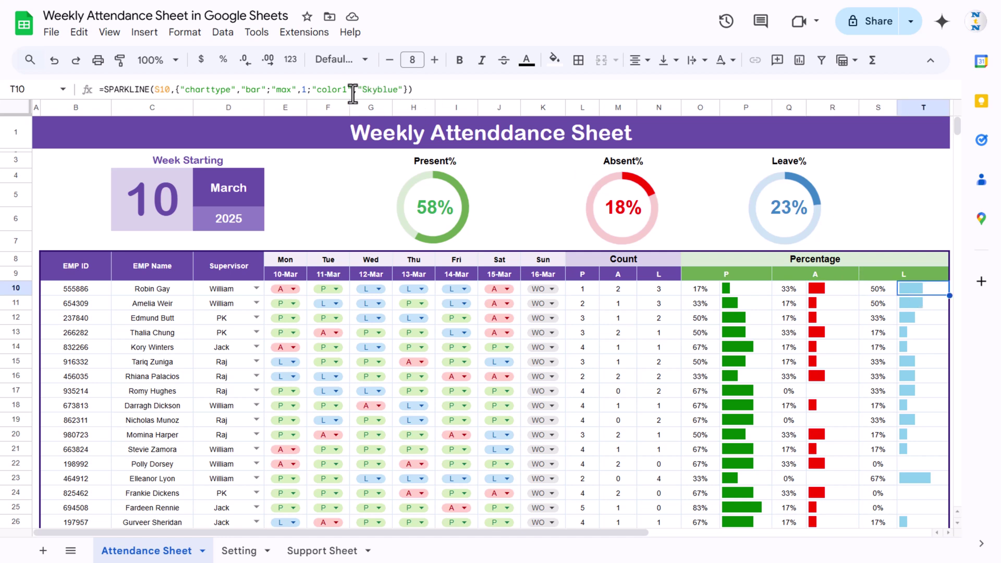
double_click(386, 90)
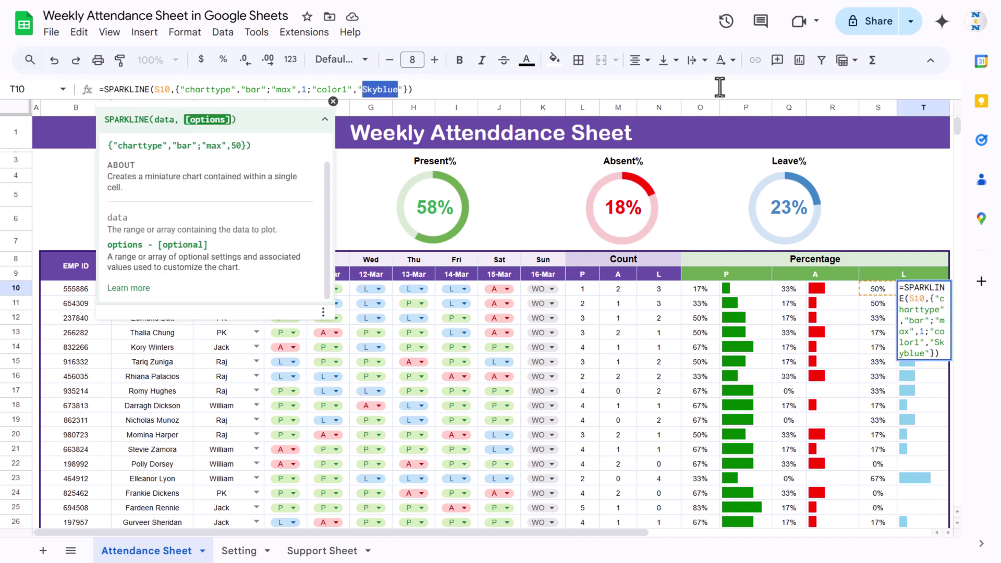
key(Escape)
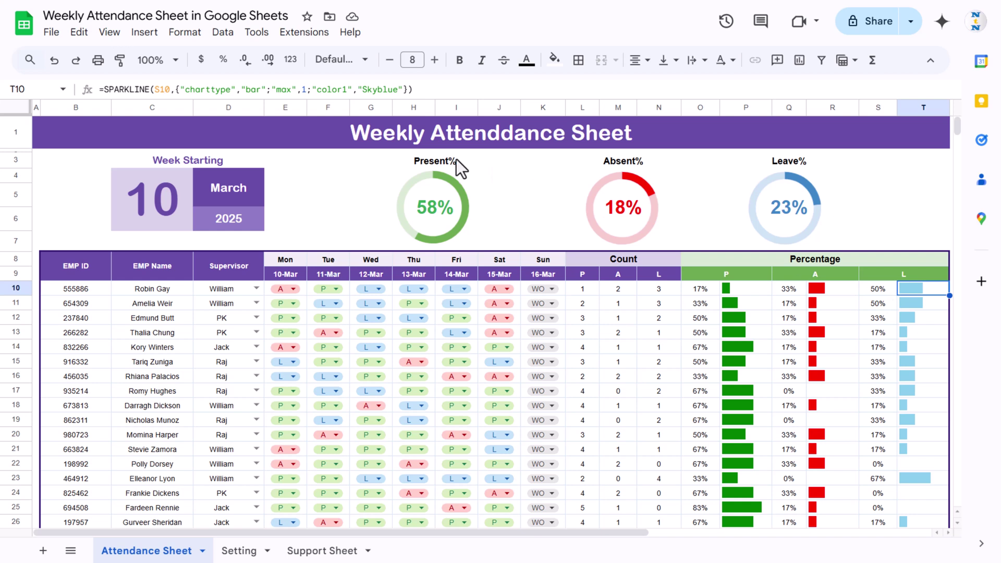
click(884, 290)
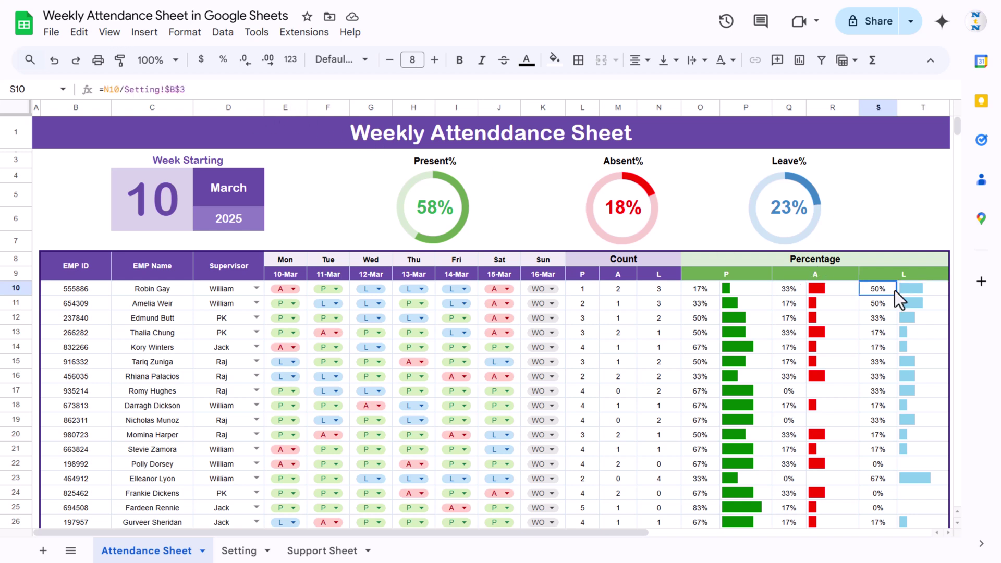
click(925, 291)
click(745, 290)
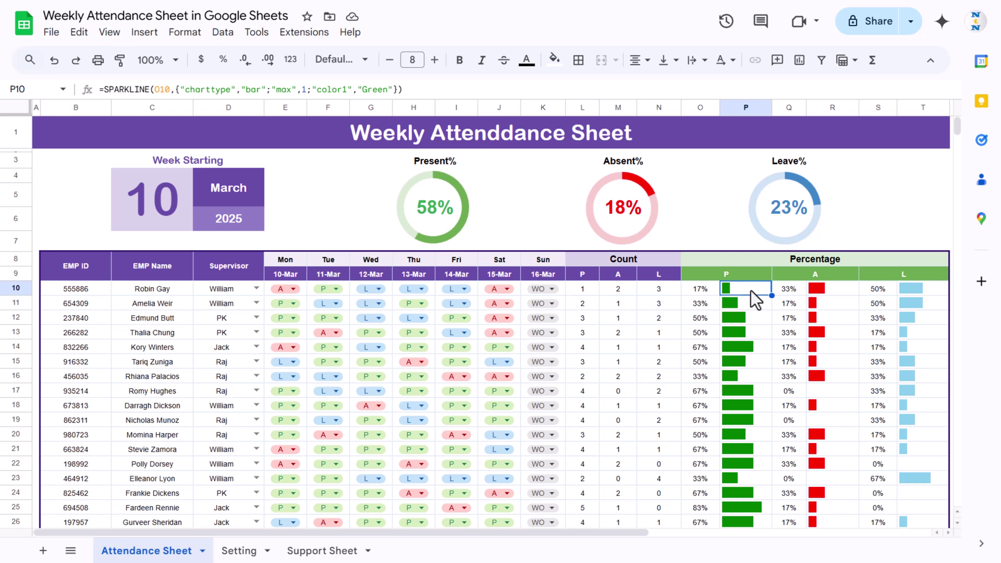
- Inspect the Total formula in C2 of the Support Sheet, highlighting its COUNTA range 'Attendance Sheet'!B10:B1002 without changing it
click(363, 179)
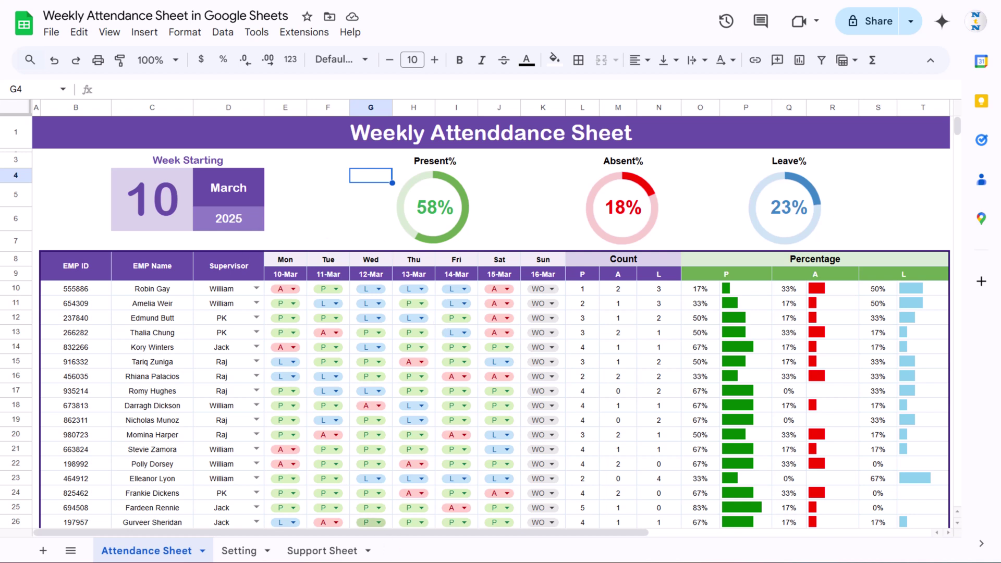
click(328, 549)
click(344, 271)
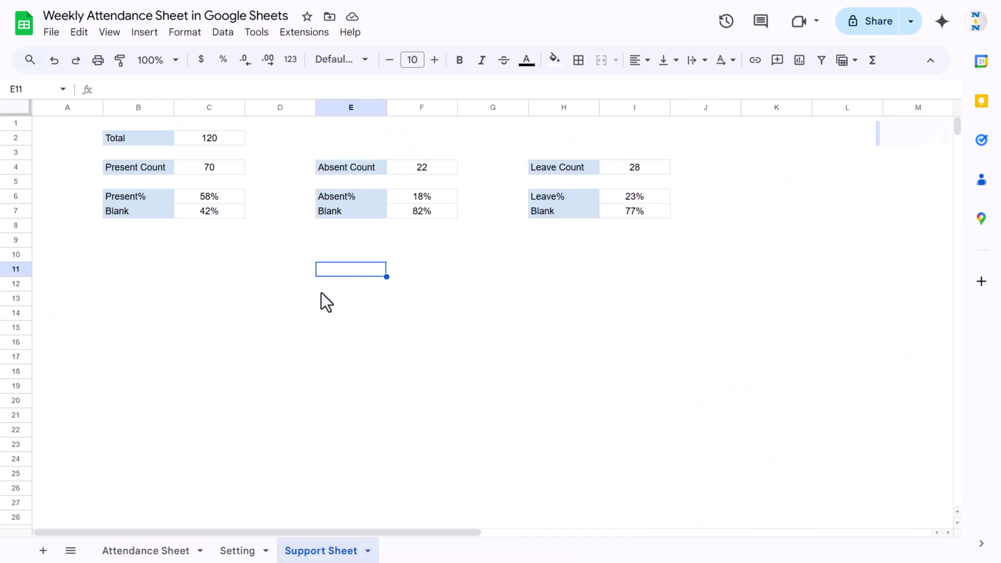
click(121, 141)
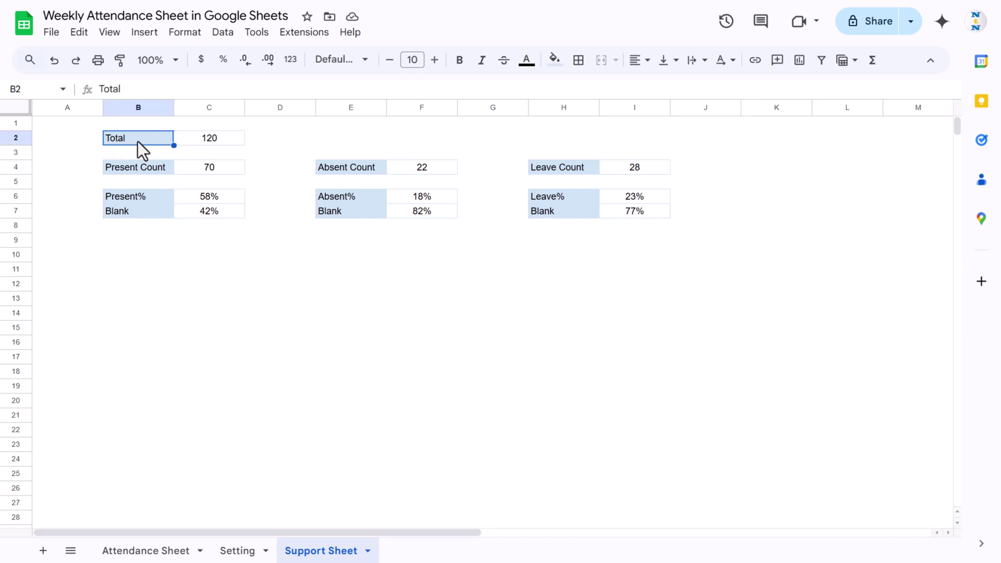
click(207, 142)
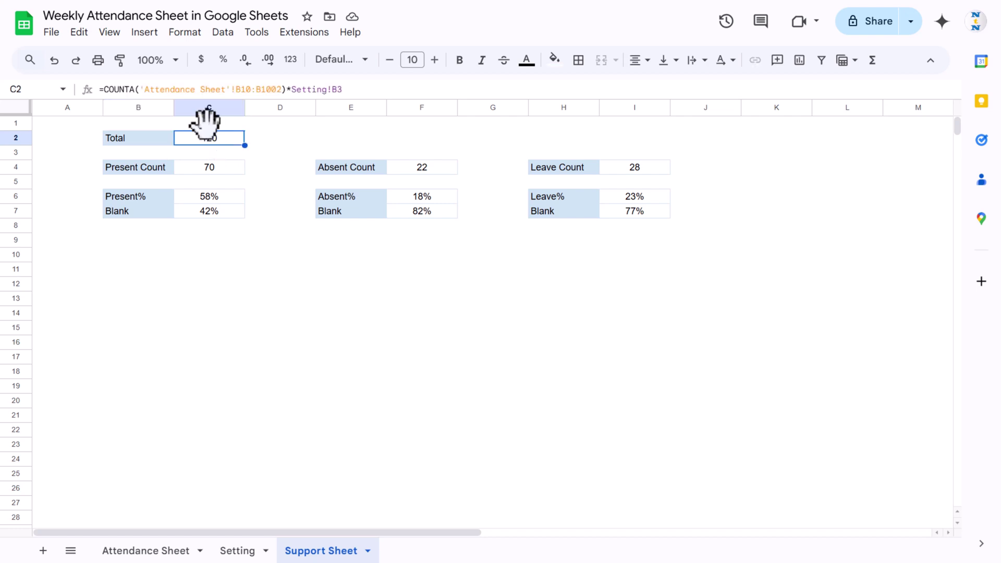
drag(139, 89, 288, 83)
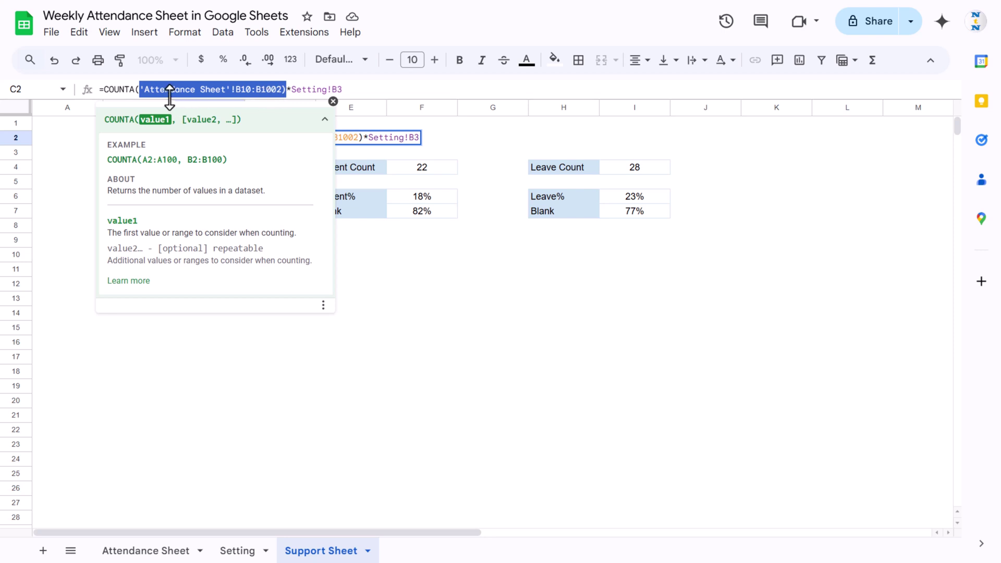
key(Escape)
drag(241, 89, 279, 89)
key(Escape)
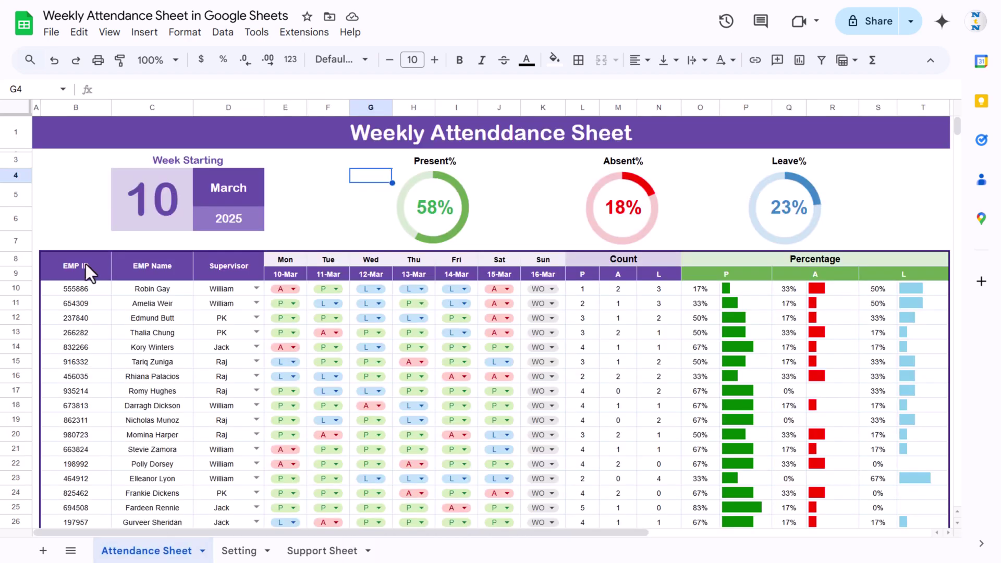
- Look over the EMP ID column from B10 down on the Attendance Sheet, which the COUNTA range covers
click(83, 283)
scroll(95, 308, down, 5)
scroll(95, 309, up, 5)
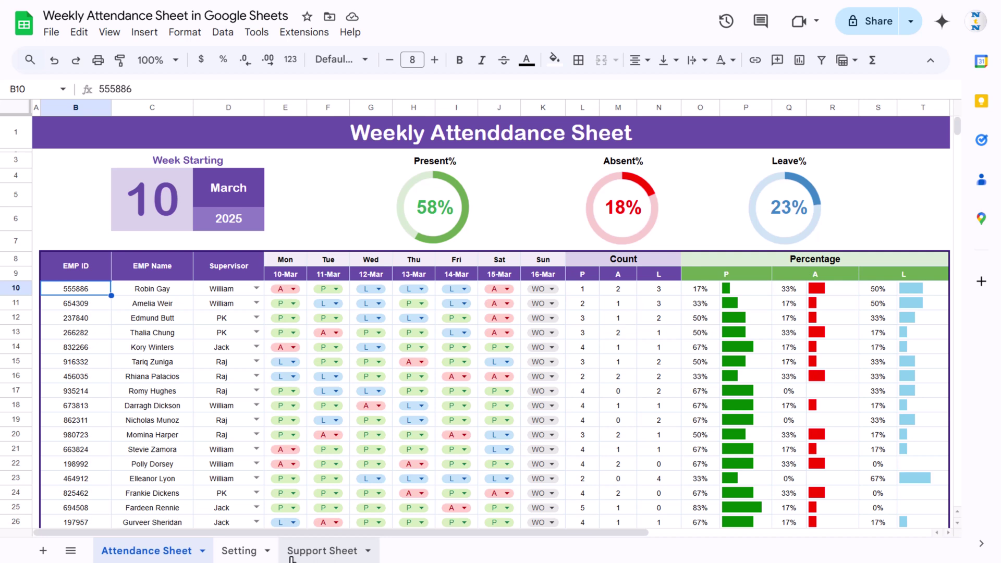
- Examine the Setting!B3 multiplier in the Support Sheet's Total formula and the working days cell it refers to, without changing either
click(315, 551)
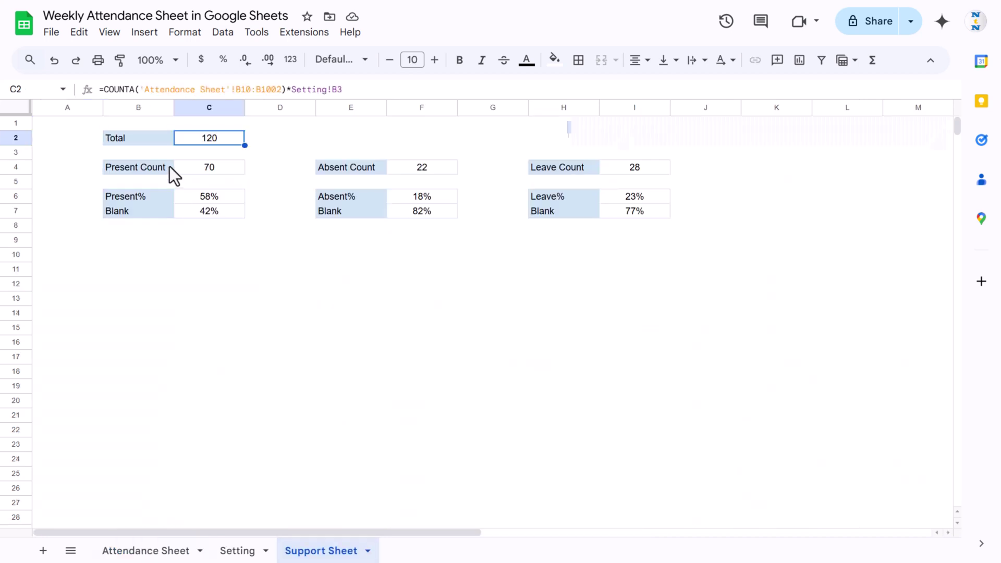
click(287, 89)
shift+click(352, 90)
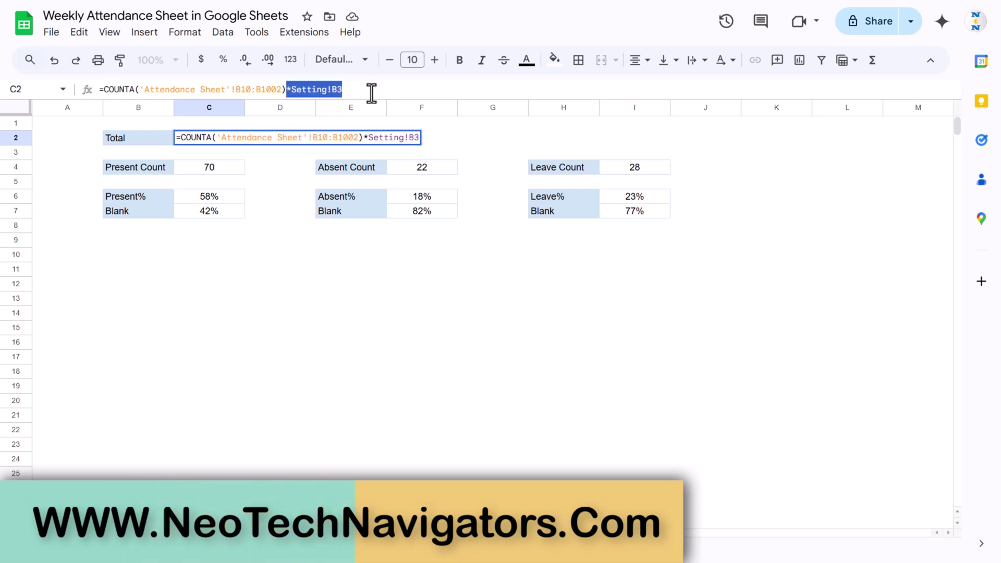
key(Escape)
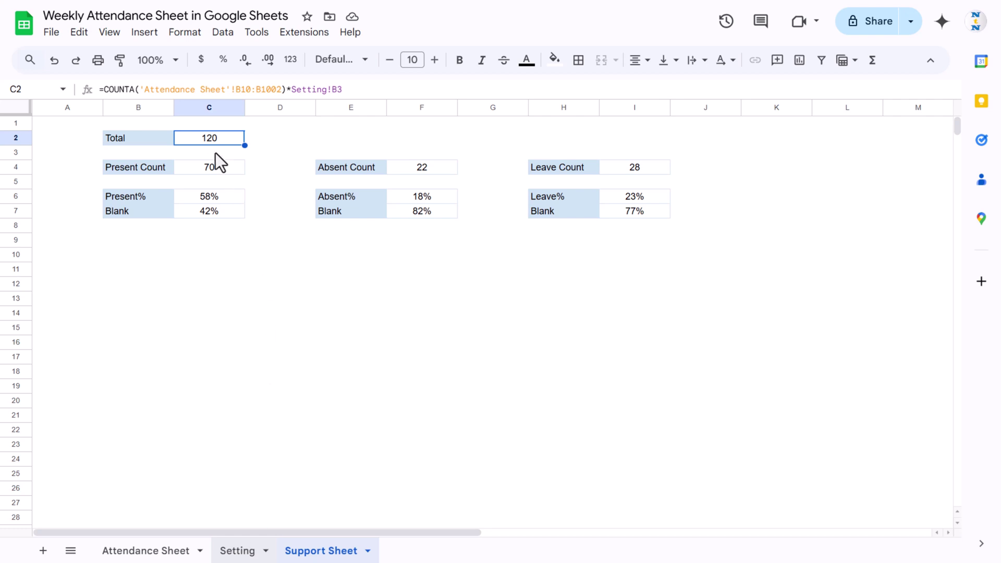
click(238, 550)
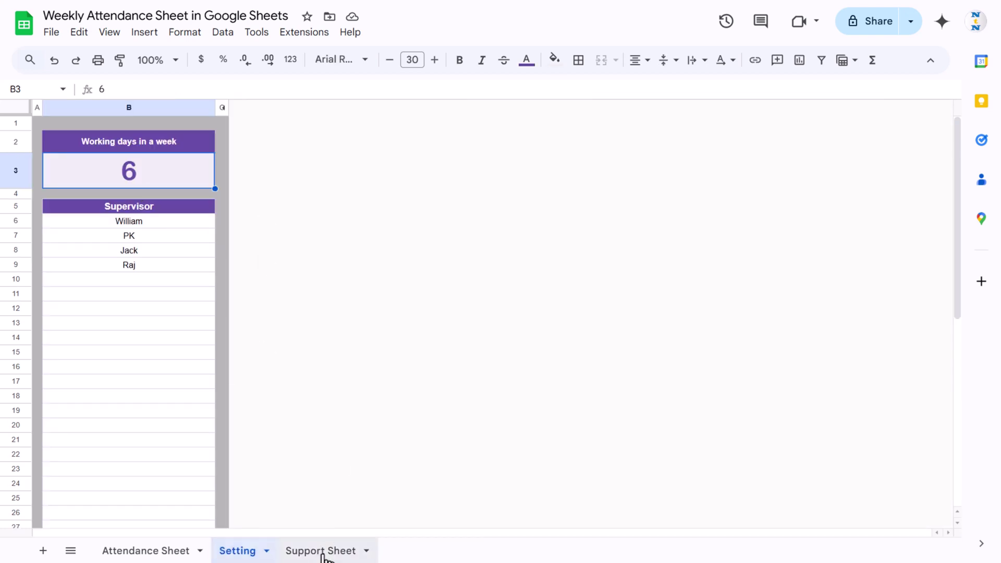
key(ctrl+shift+Page_Down)
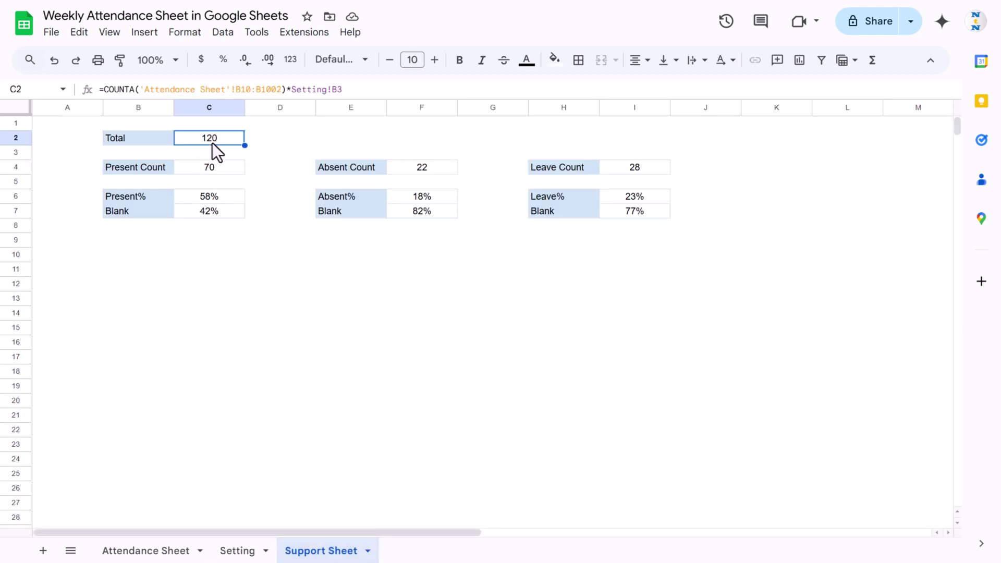
drag(364, 85, 291, 89)
key(Escape)
- Inspect the Present Count SUM formula in C4 and the column L present counts it adds up on the Attendance Sheet
click(215, 169)
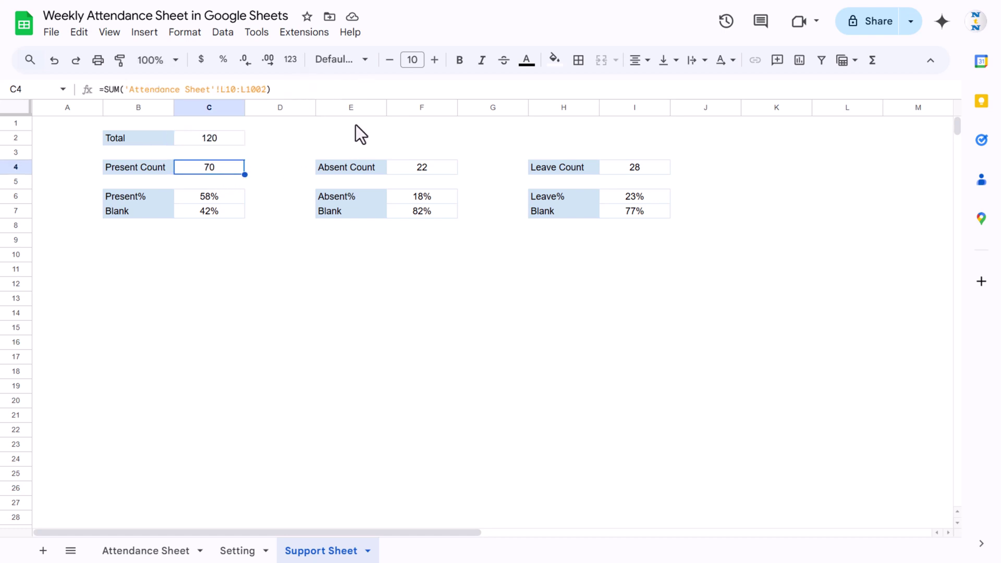
click(288, 87)
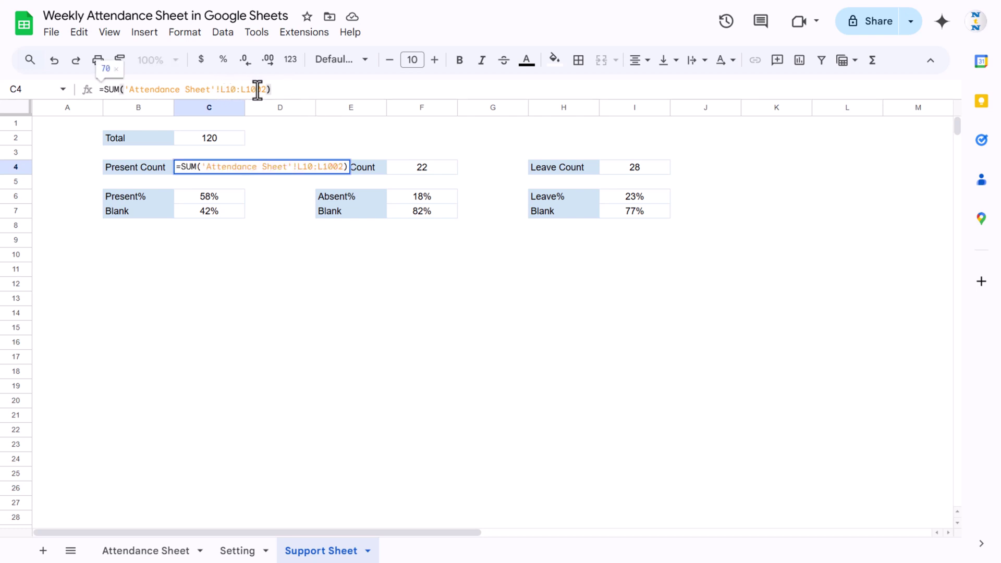
key(Escape)
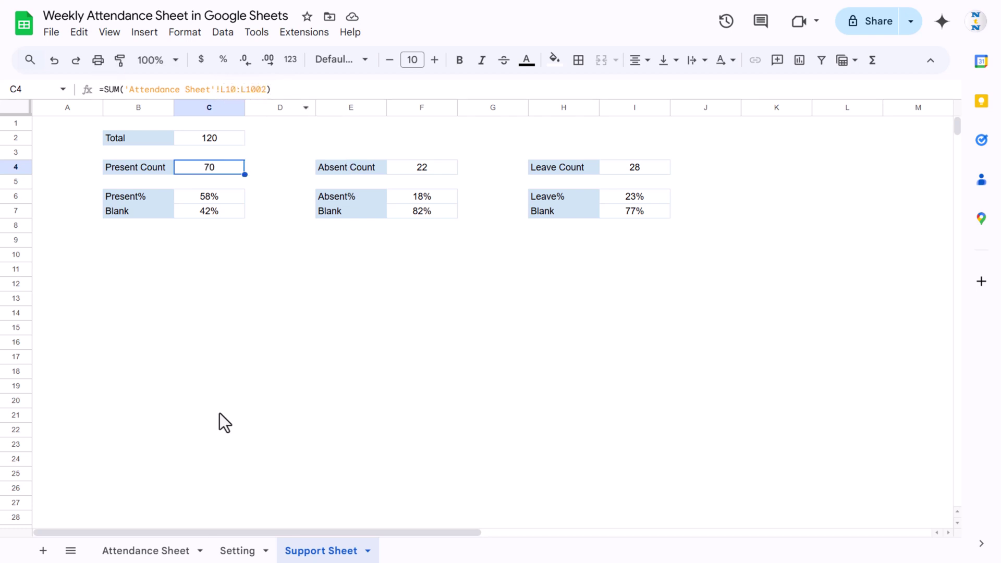
click(176, 555)
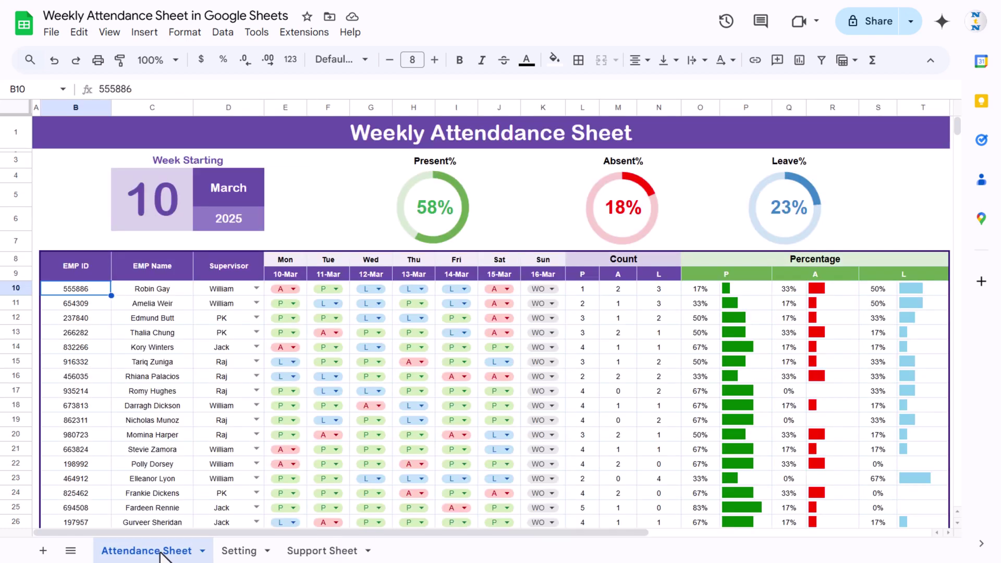
click(586, 290)
click(582, 107)
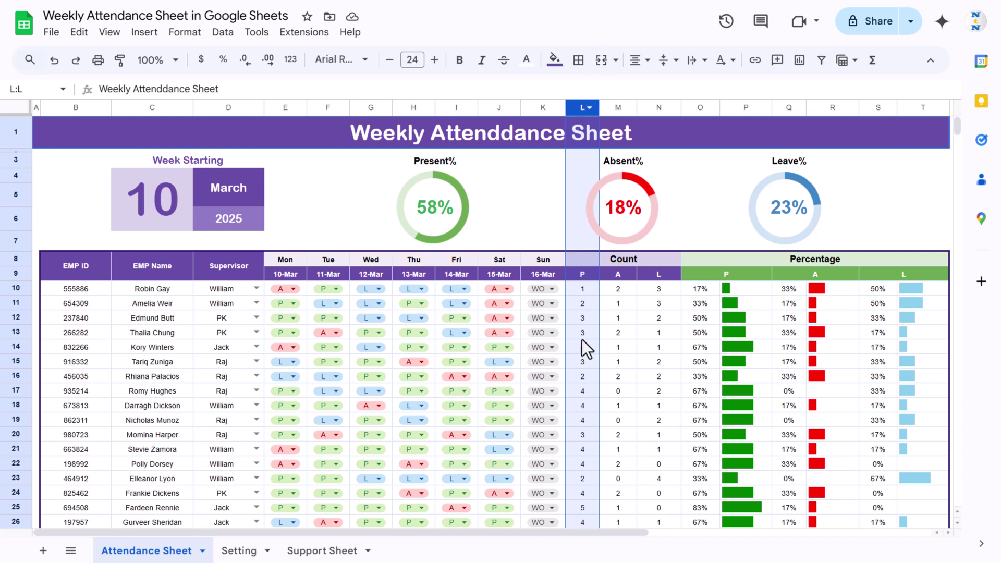
click(589, 291)
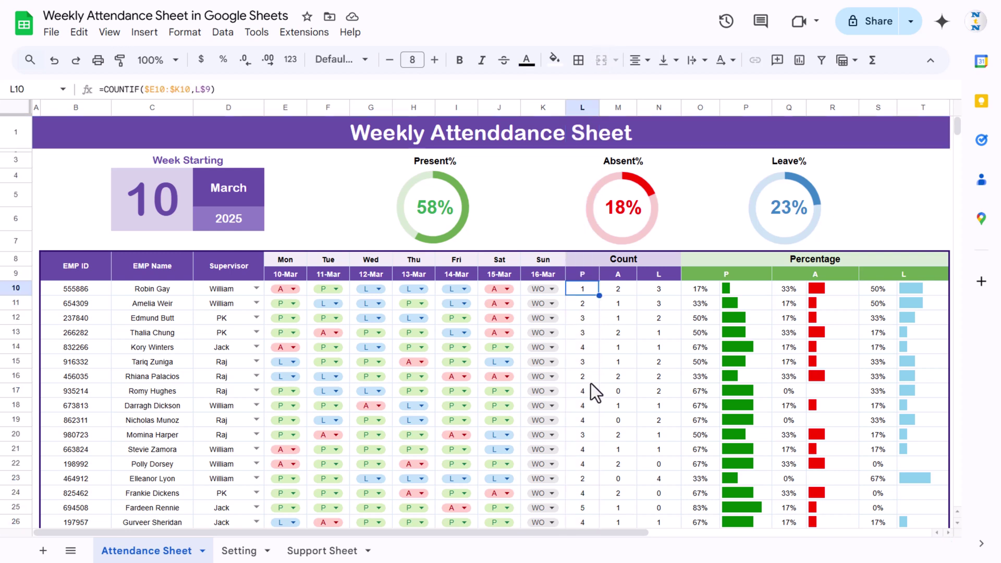
- Inspect the Absent Count and Leave Count SUM formulas in F4 and I4 of the Support Sheet, highlighting their column M and N ranges
click(314, 551)
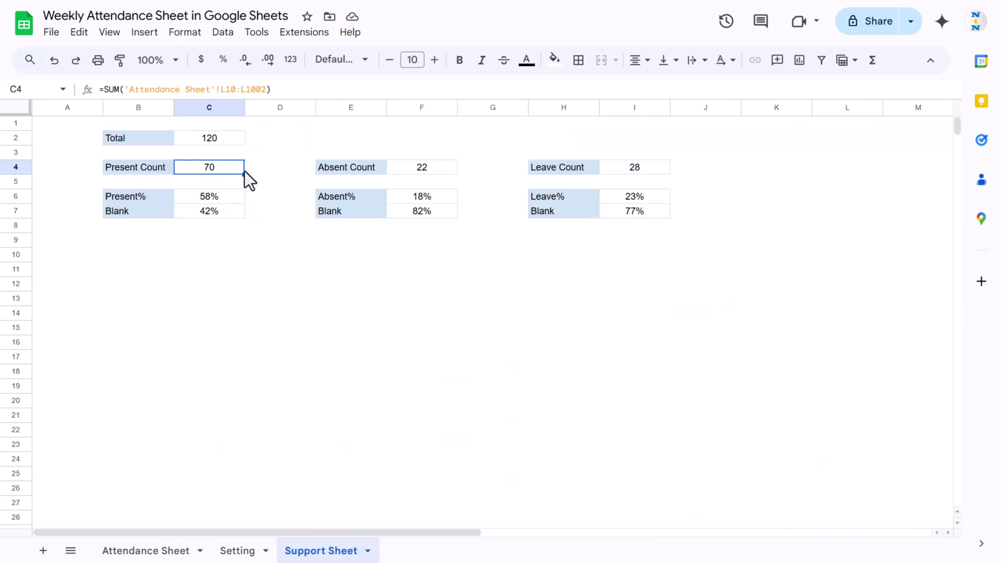
click(435, 166)
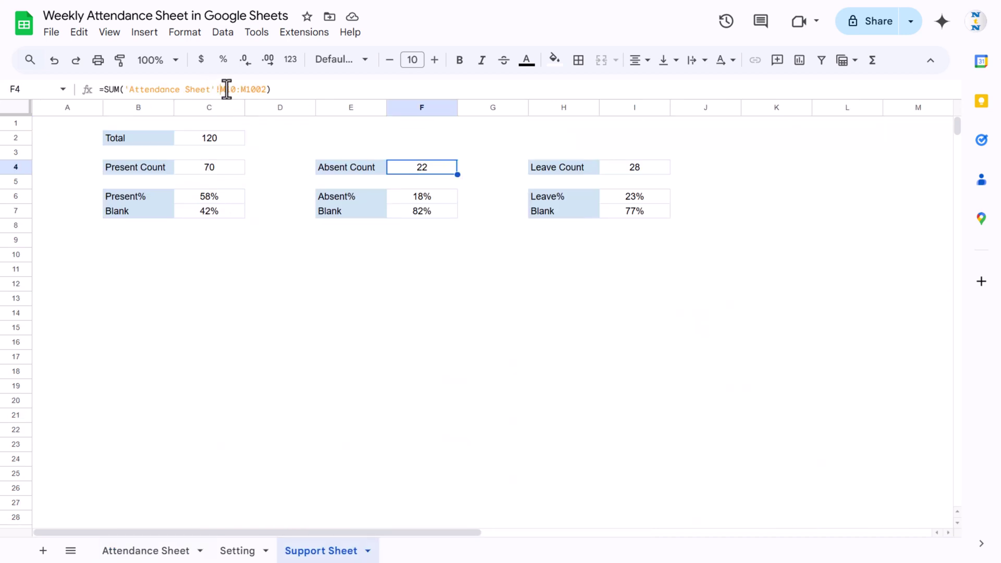
drag(221, 89, 260, 89)
key(Escape)
click(639, 169)
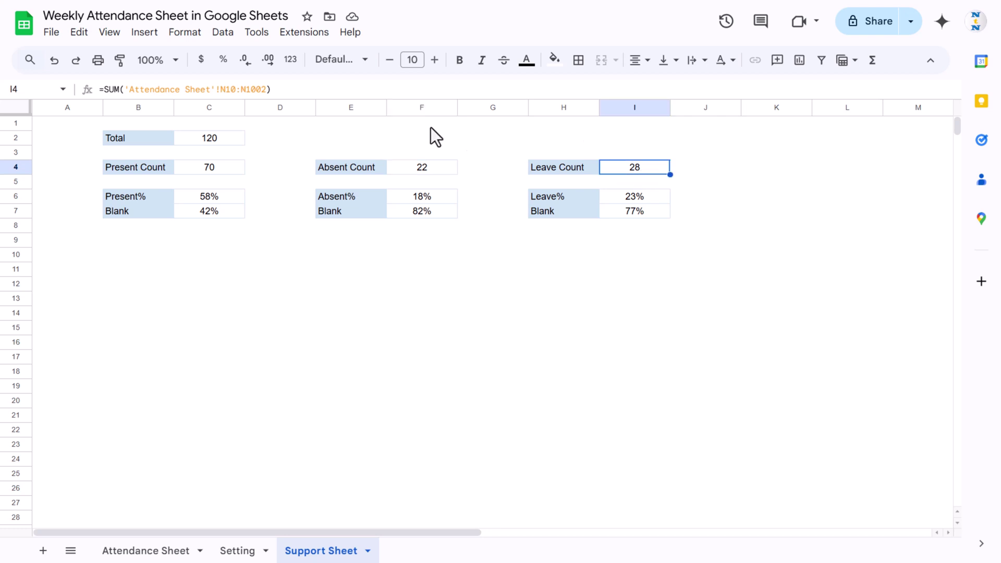
drag(219, 89, 268, 90)
key(Escape)
- Review the three count formulas in row 4 against the P, A and L count columns of the Attendance Sheet, and return to the Support Sheet
click(206, 172)
click(440, 172)
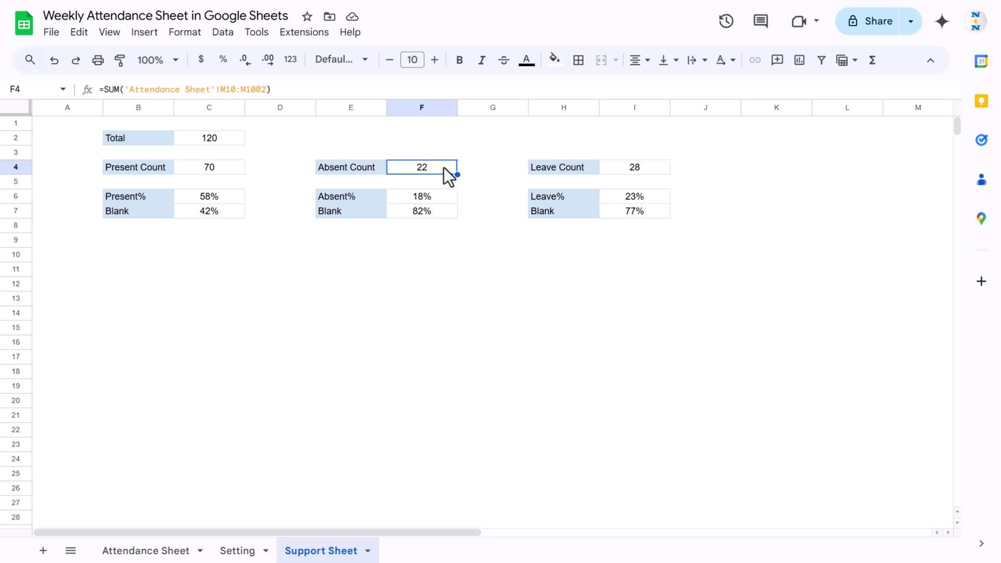
click(627, 166)
click(142, 552)
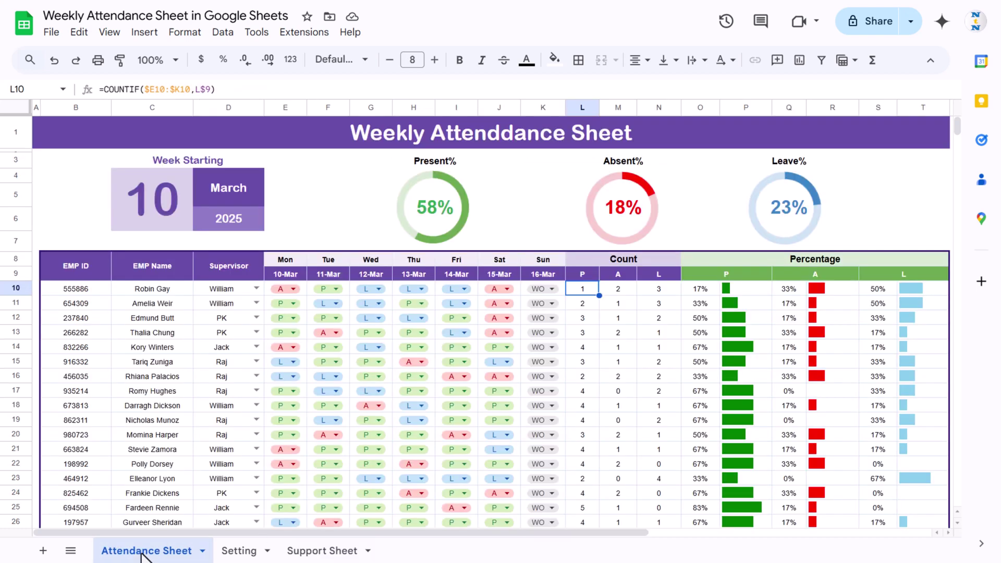
click(617, 275)
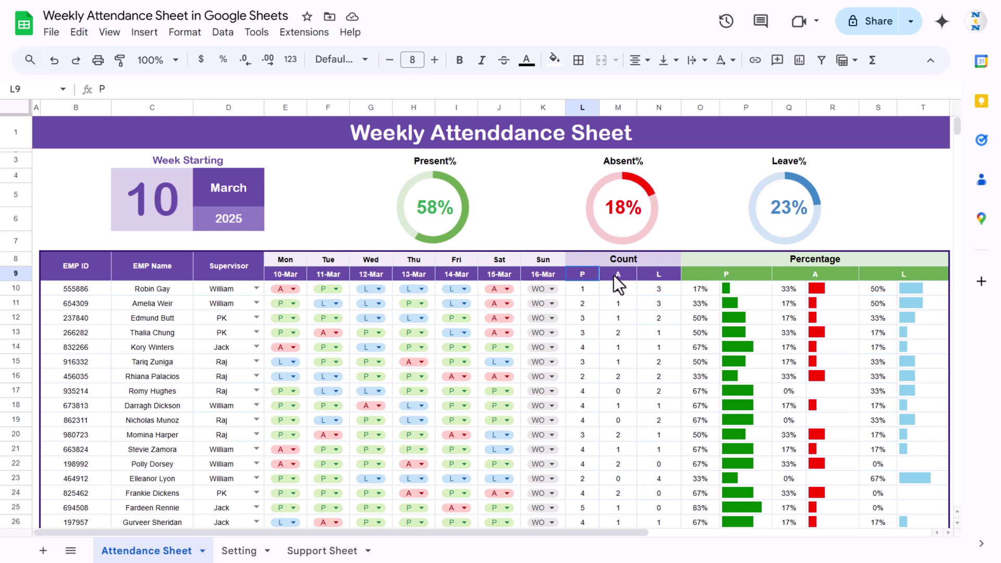
click(655, 274)
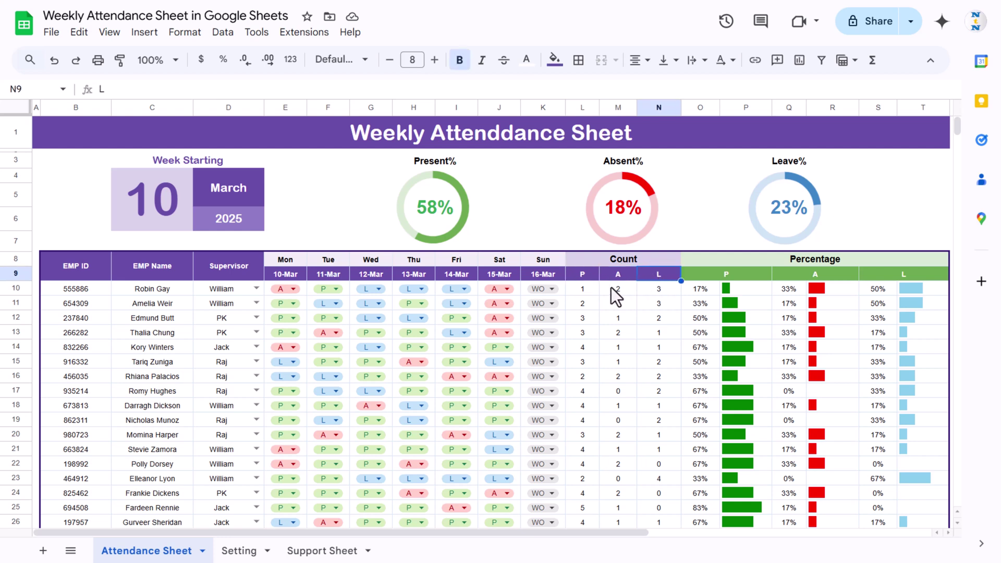
click(320, 550)
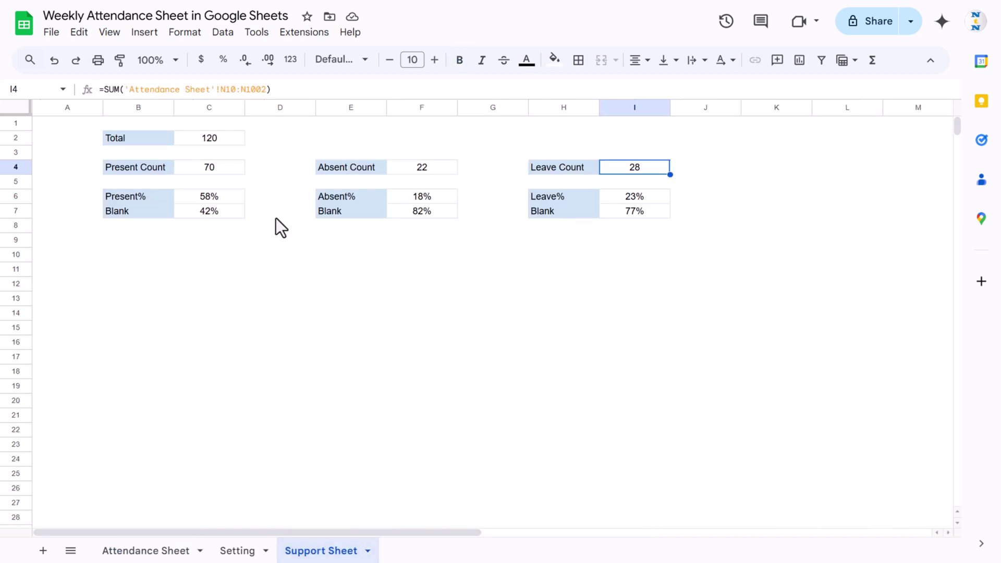
- Inspect the Present% formula in C6, showing its references to the Present Count and Total cells
click(144, 196)
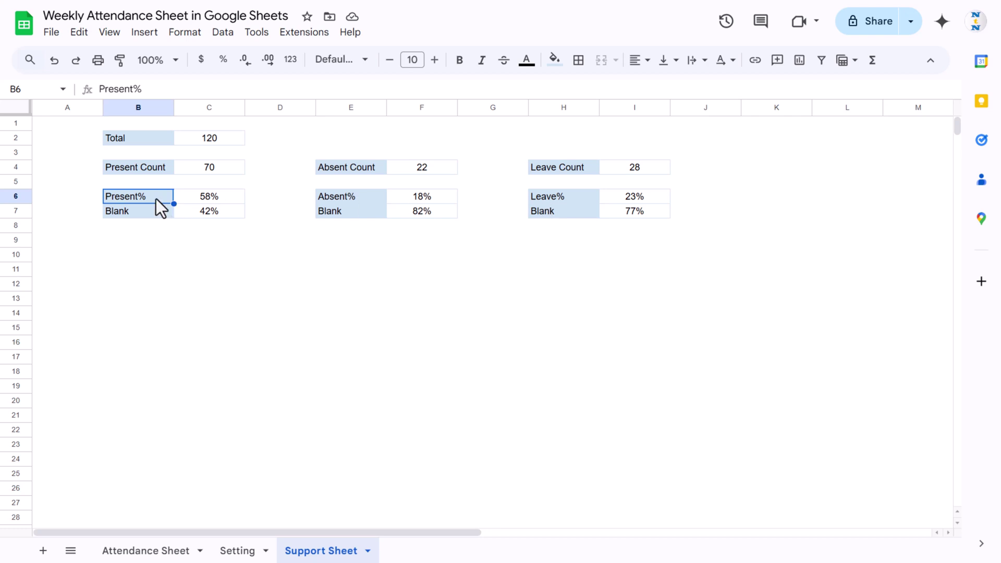
click(230, 197)
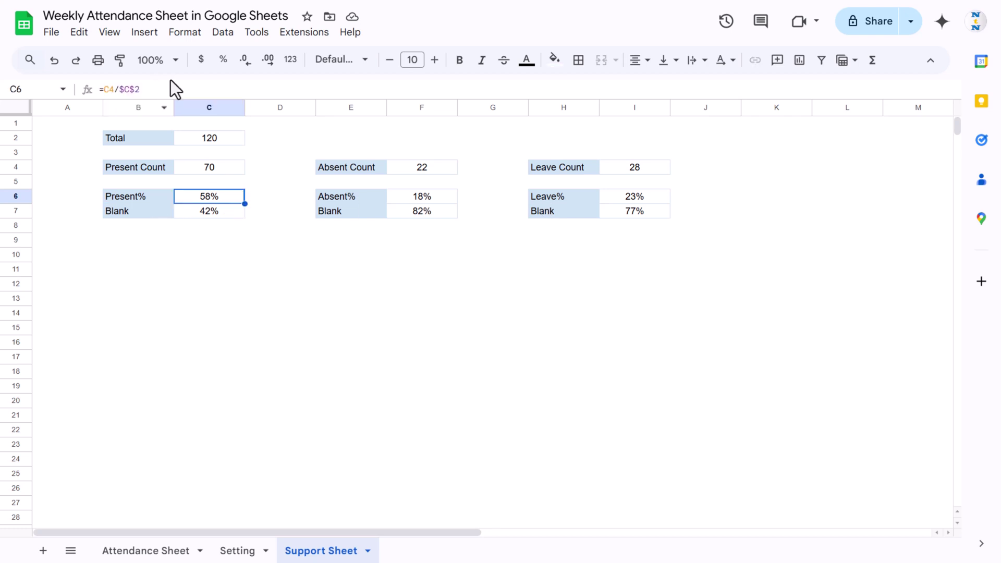
key(F2)
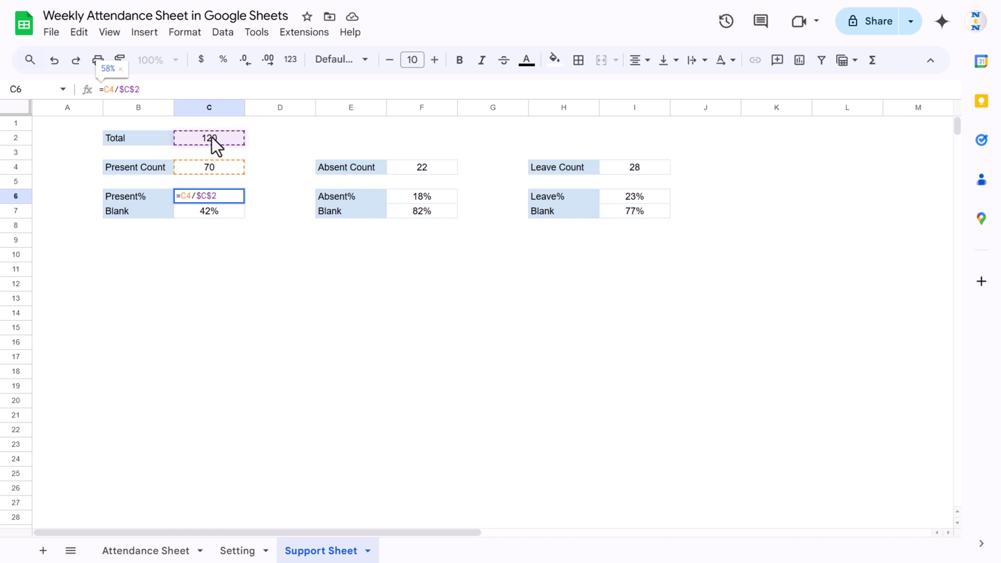
- Inspect the Absent% and Leave% formulas in F6 and I6 without changing them
click(439, 199)
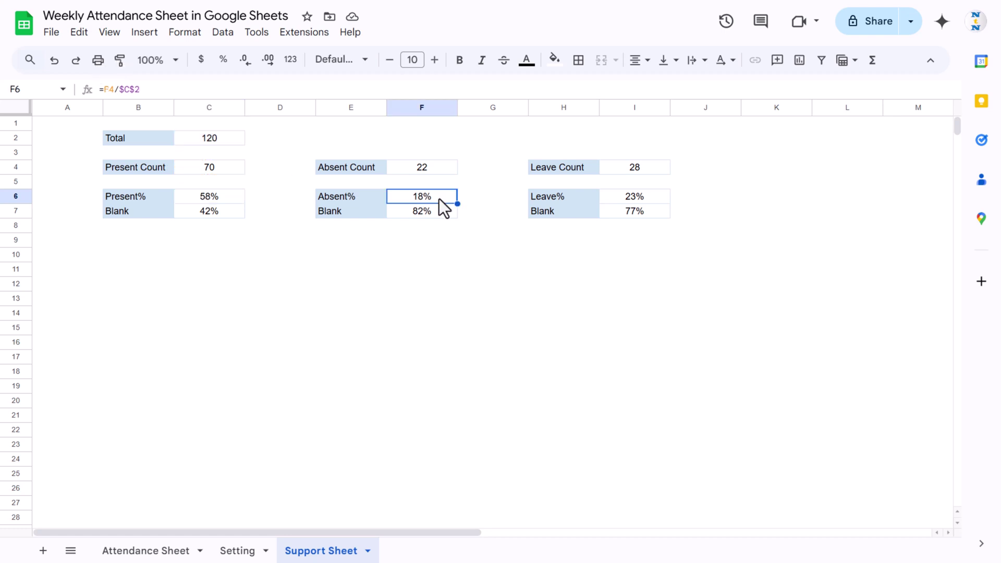
click(173, 89)
click(632, 198)
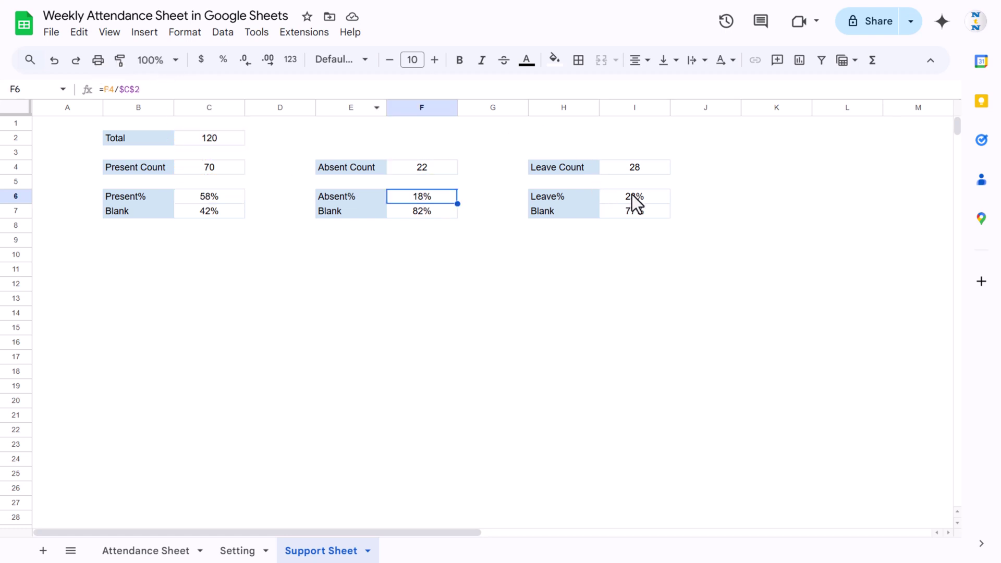
click(177, 89)
key(Return)
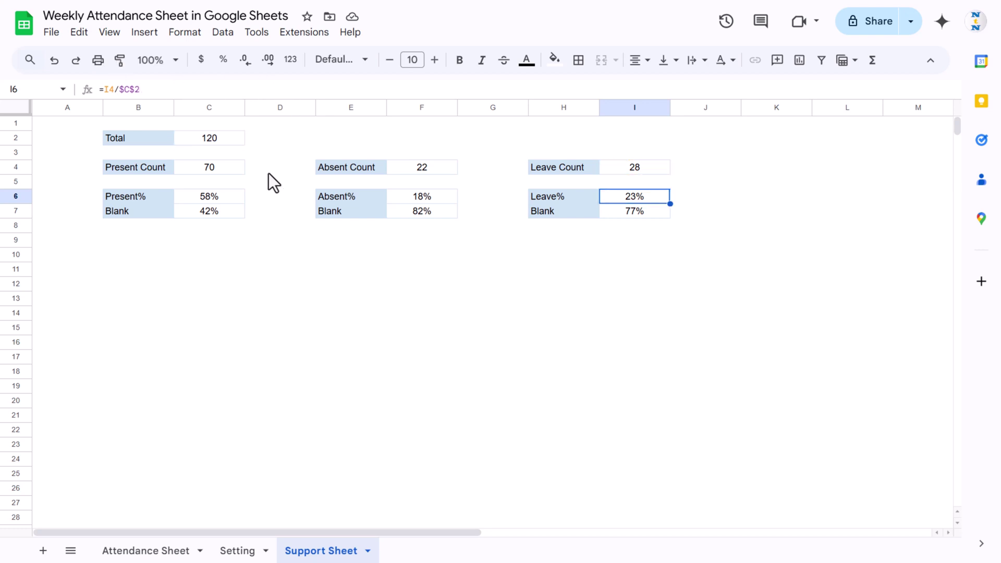
- Inspect the Blank formulas in C7, F7 and I7 that subtract each percentage above them from 1, keeping =1-C6 in C7
click(227, 199)
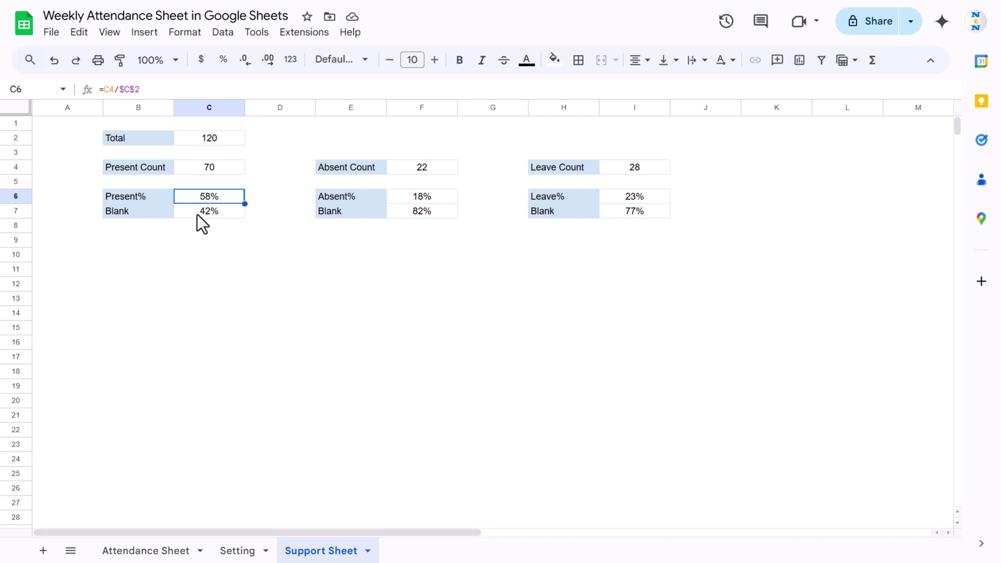
click(149, 213)
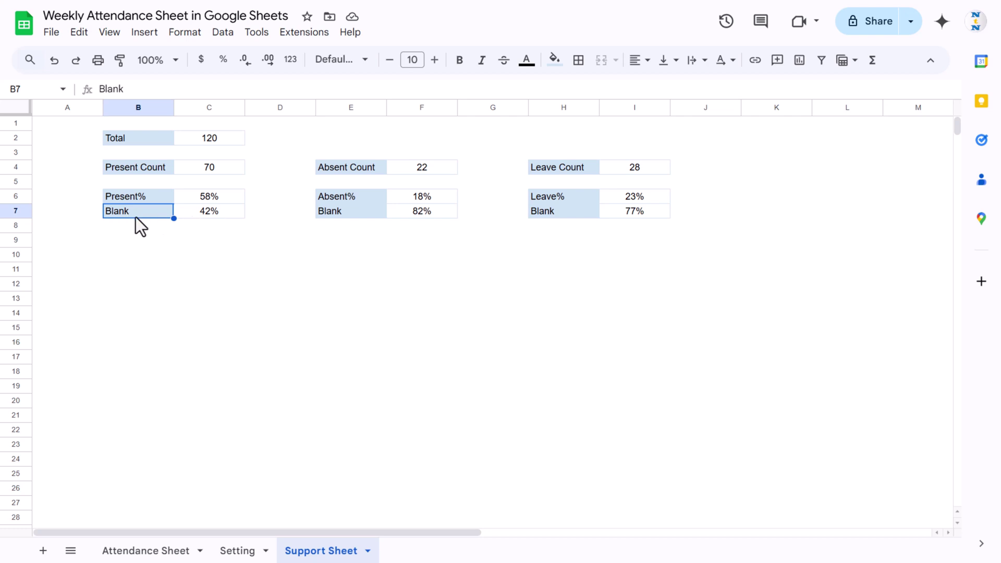
key(Right)
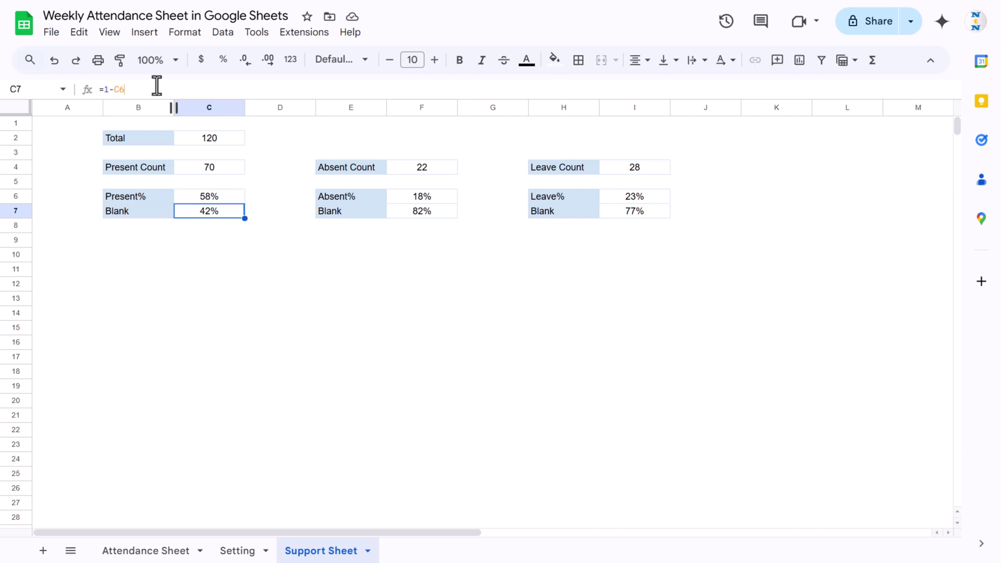
text(=1-C6)
key(ctrl+Return)
click(421, 210)
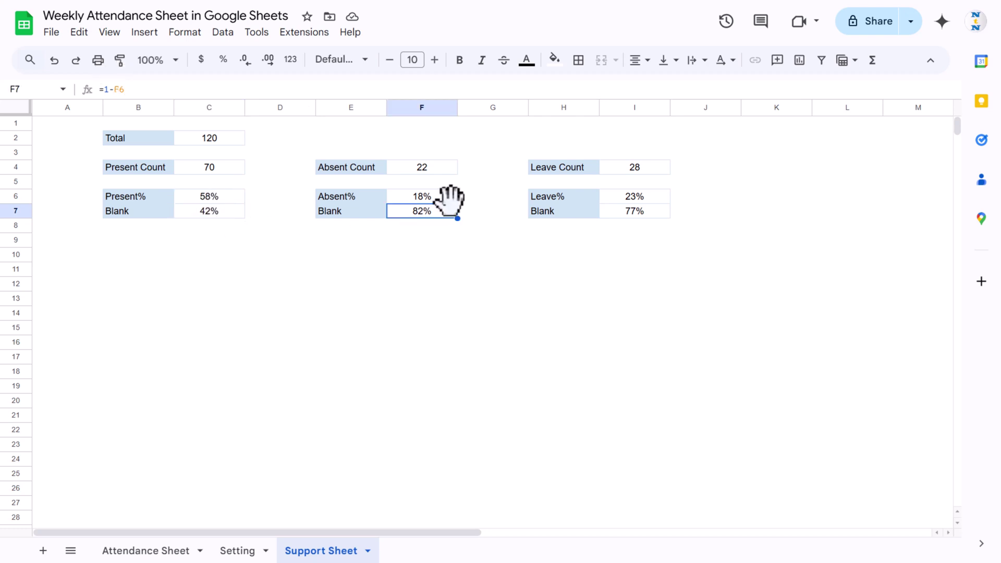
click(648, 216)
drag(131, 219, 219, 213)
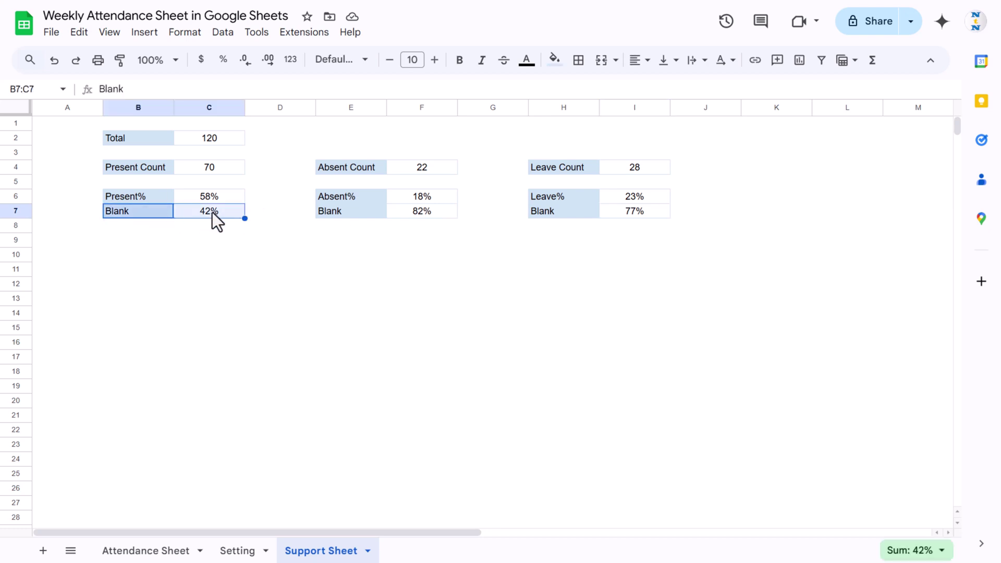
click(233, 255)
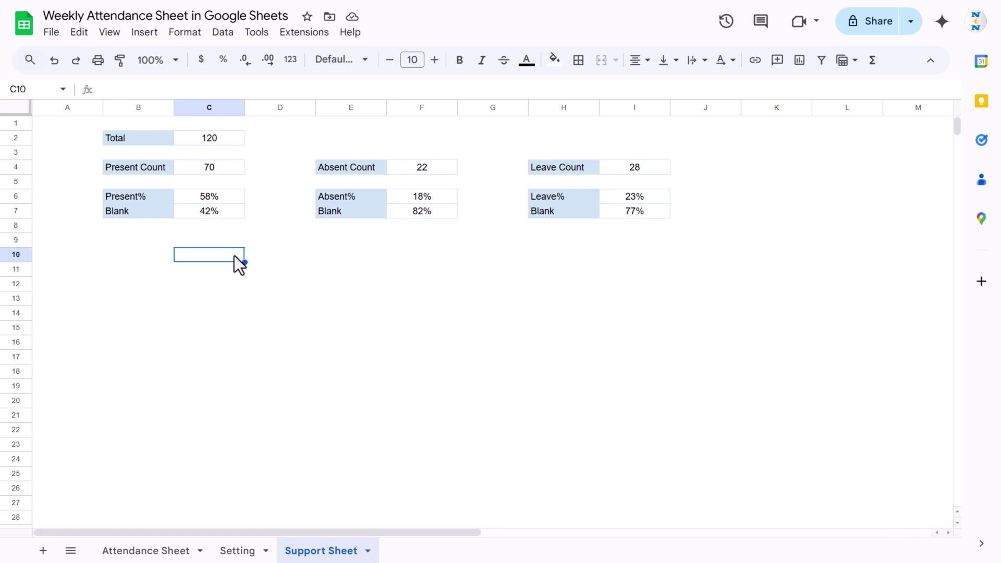
- Insert a chart from the Present% and Blank data in B6:C7
click(164, 196)
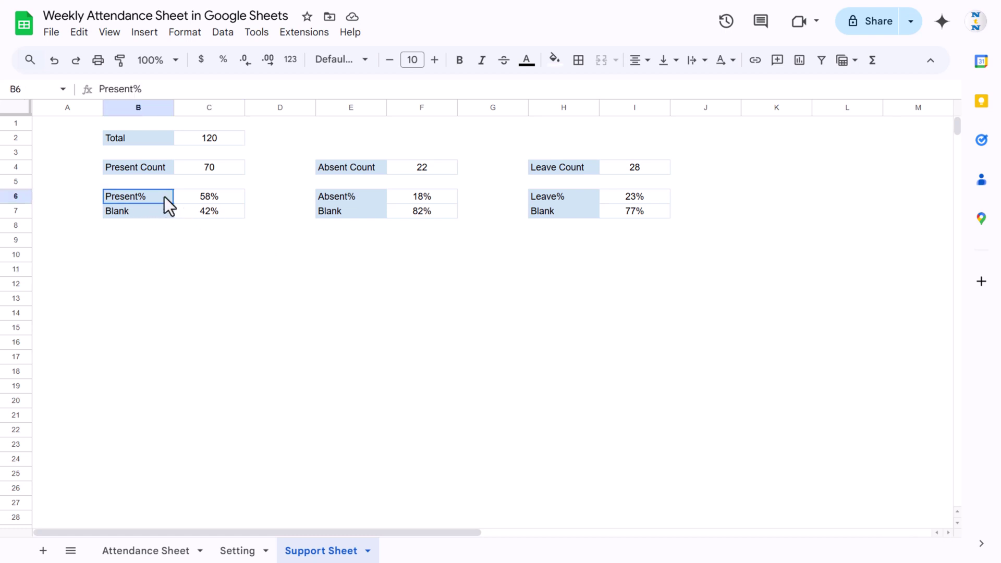
shift+click(210, 211)
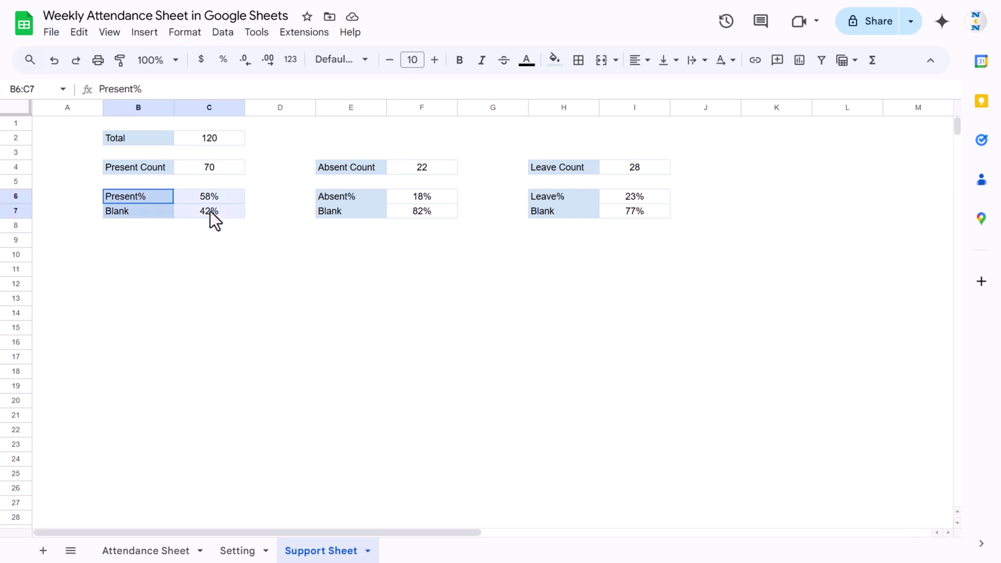
click(145, 34)
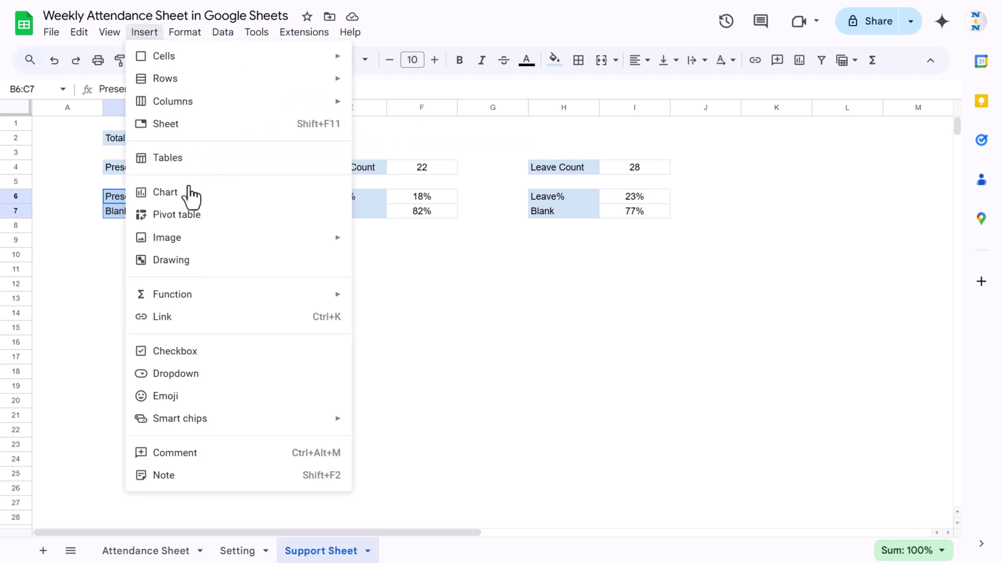
click(185, 205)
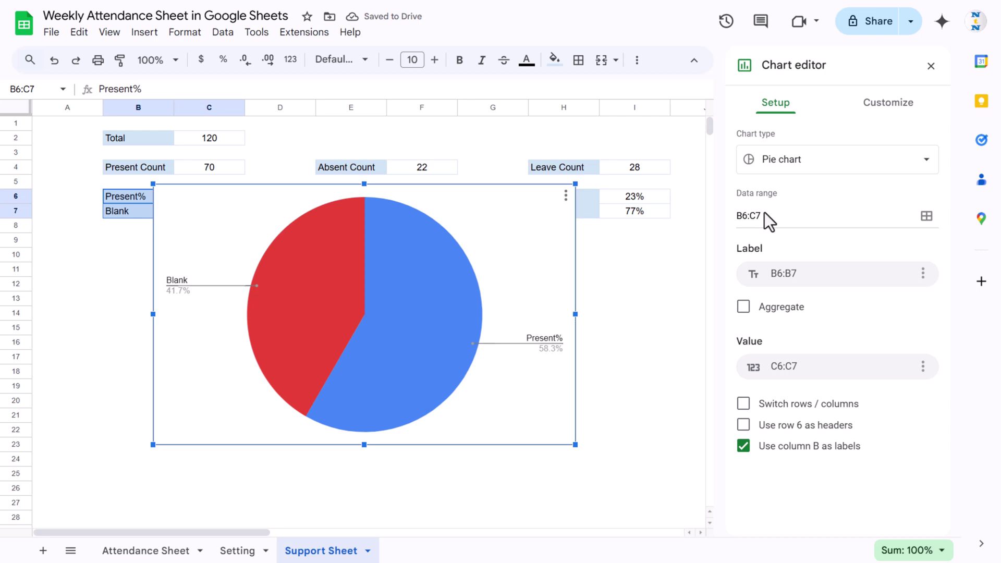
- Change the Present% chart's type to a doughnut chart
click(843, 171)
scroll(817, 320, down, 6)
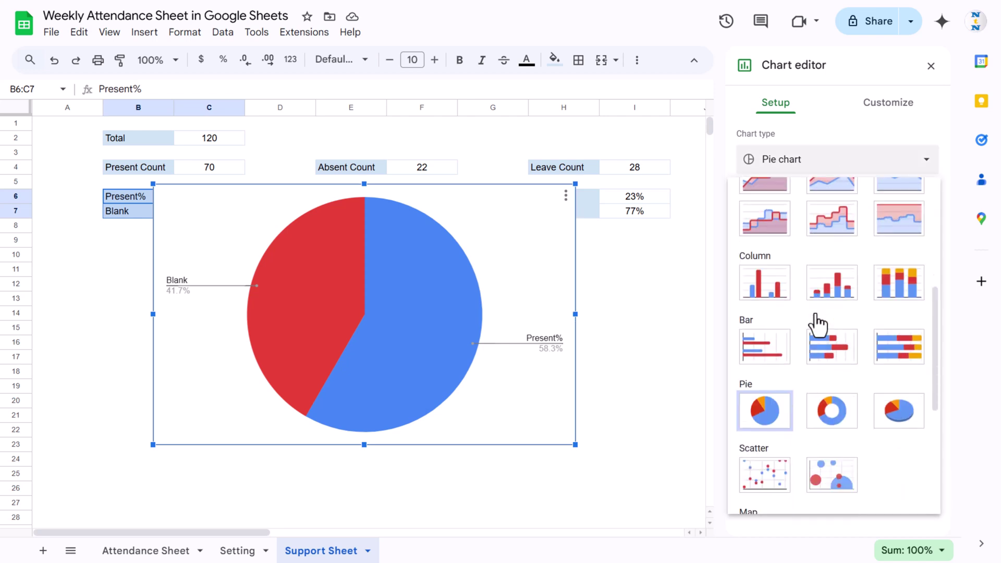
scroll(817, 324, down, 3)
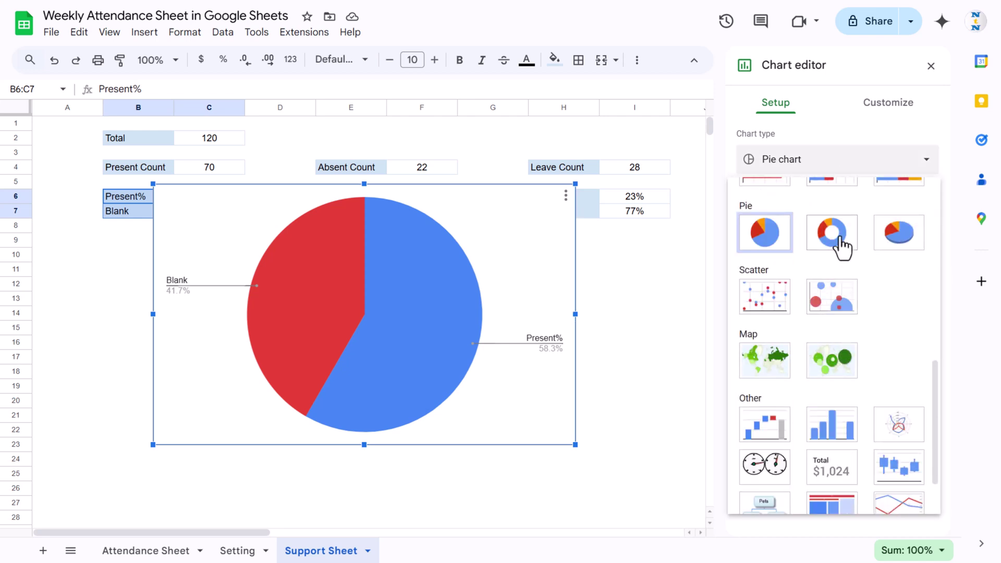
click(832, 233)
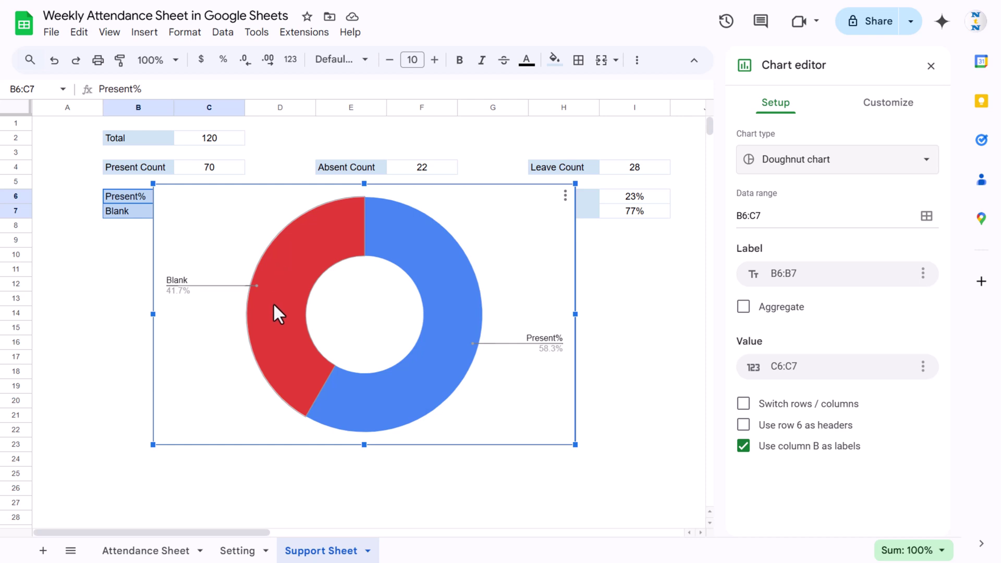
- Color the doughnut chart's Present% slice medium green
click(887, 126)
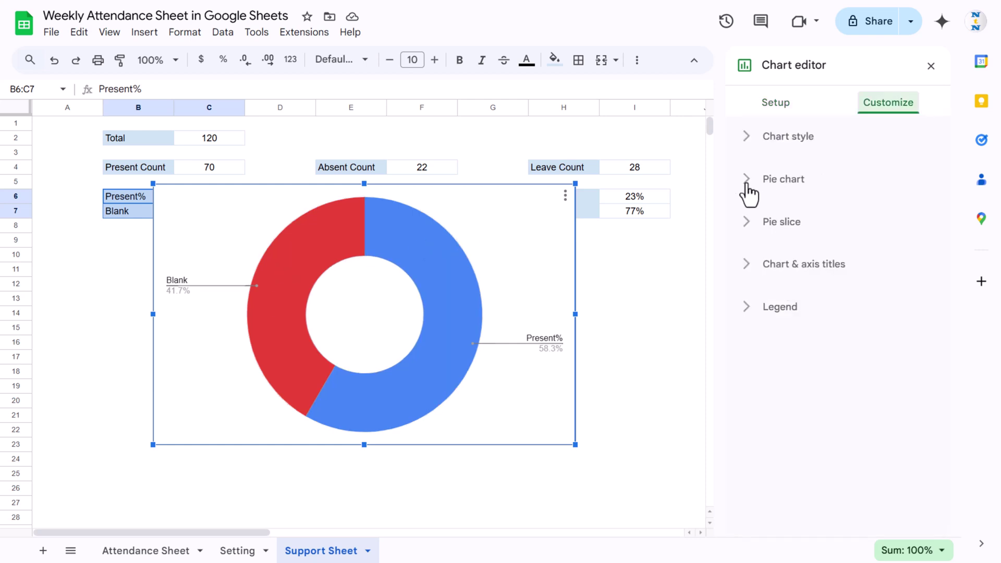
click(783, 232)
click(799, 275)
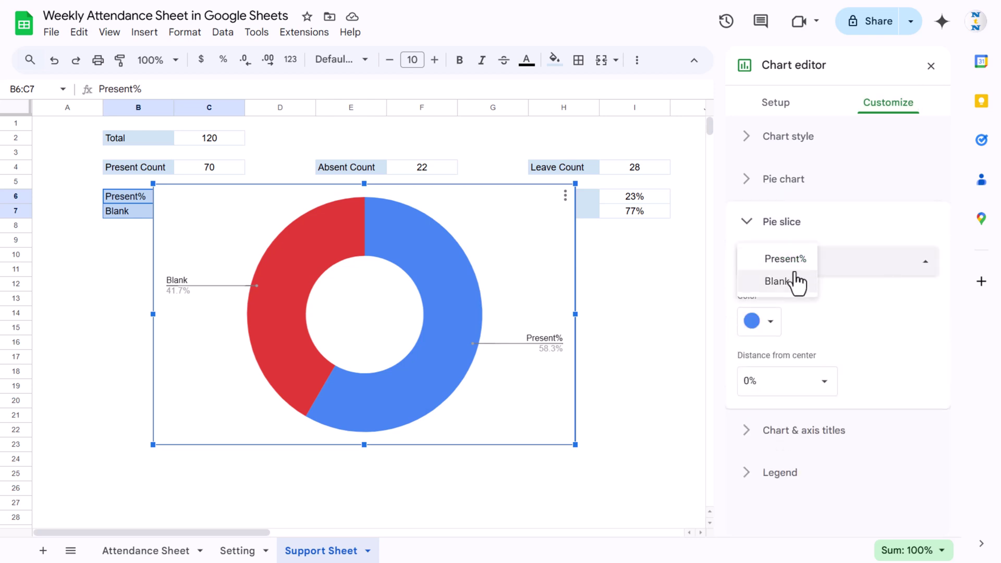
click(797, 281)
click(764, 321)
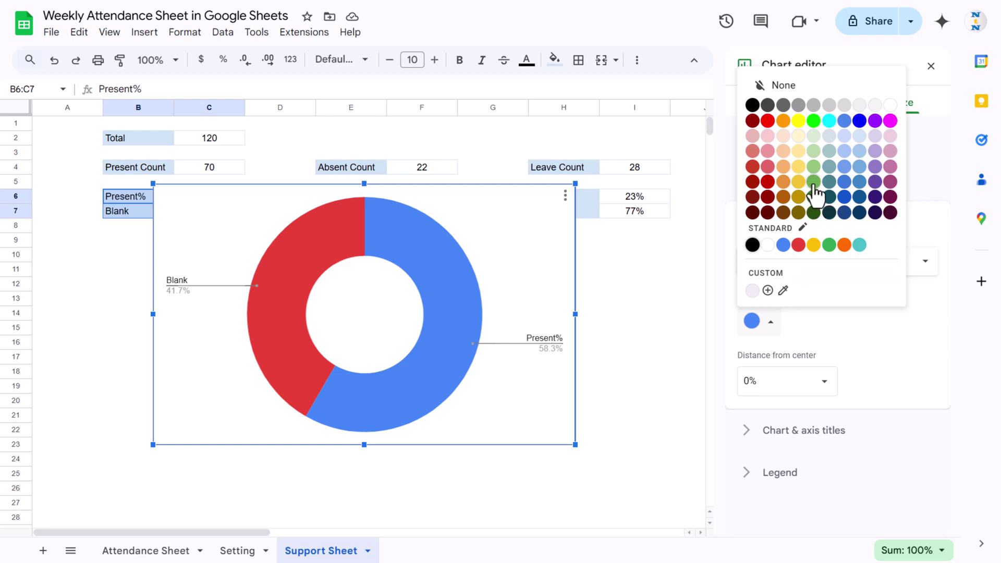
click(814, 182)
- Color the doughnut chart's Blank slice very light green
click(808, 261)
click(802, 281)
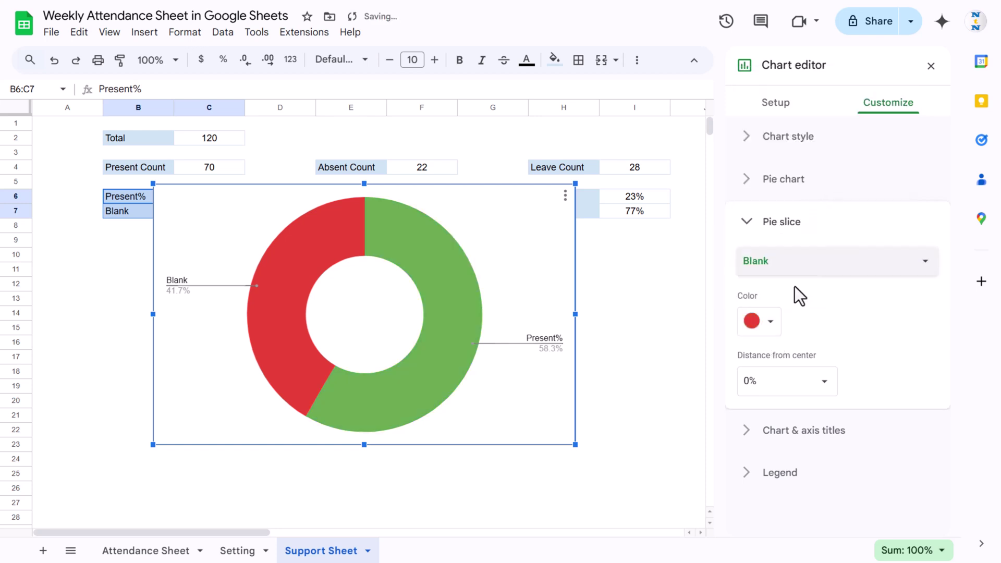
click(766, 323)
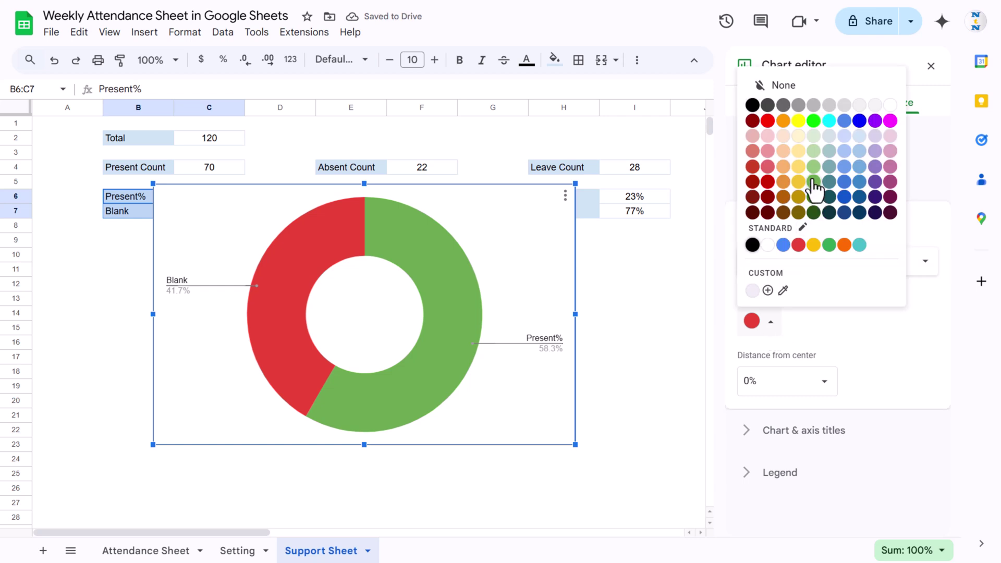
click(813, 136)
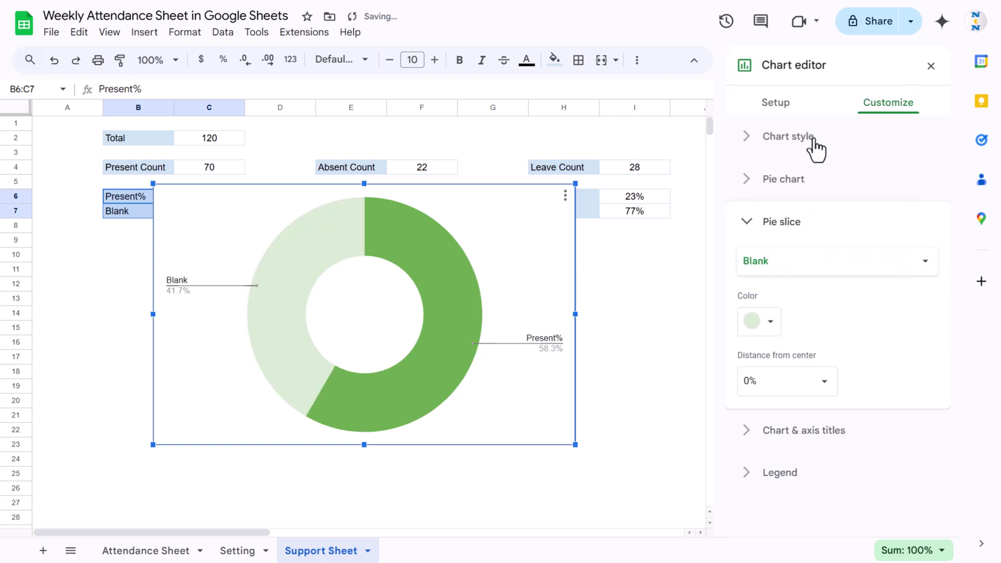
- Set the Present% doughnut chart's donut hole to 80%
click(787, 180)
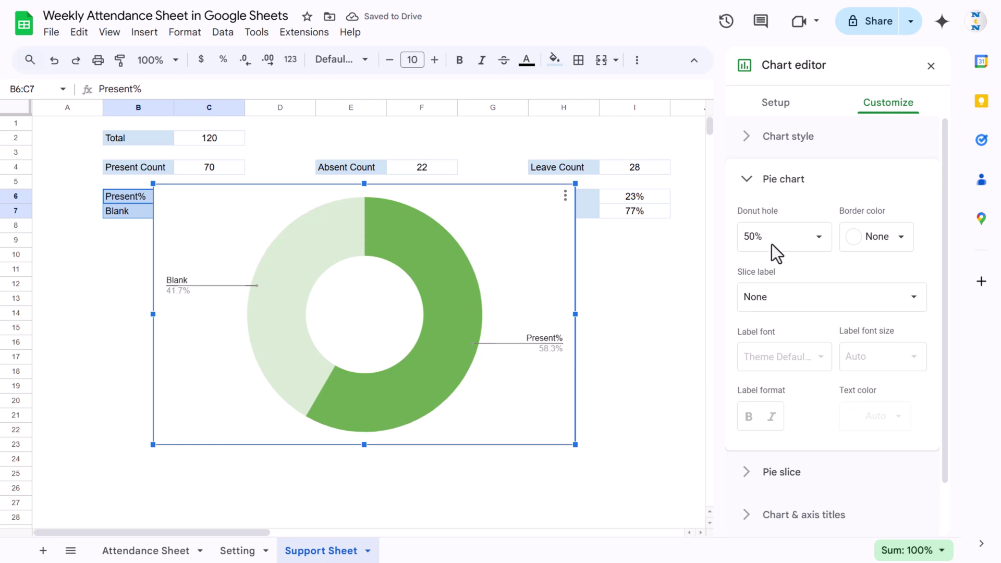
click(771, 237)
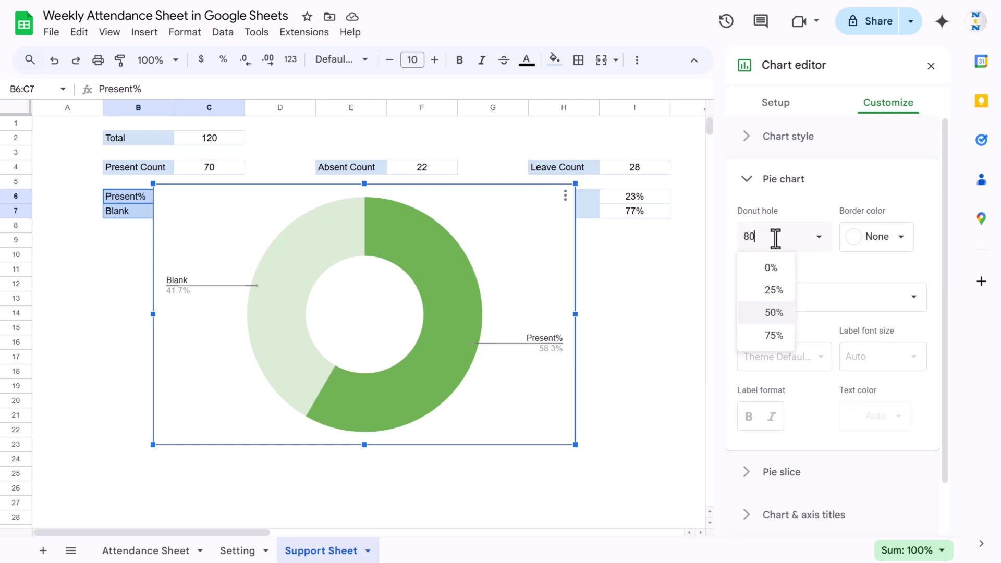
key(Return)
- Remove the doughnut chart's legend by setting its position to None
click(775, 185)
click(784, 308)
click(812, 366)
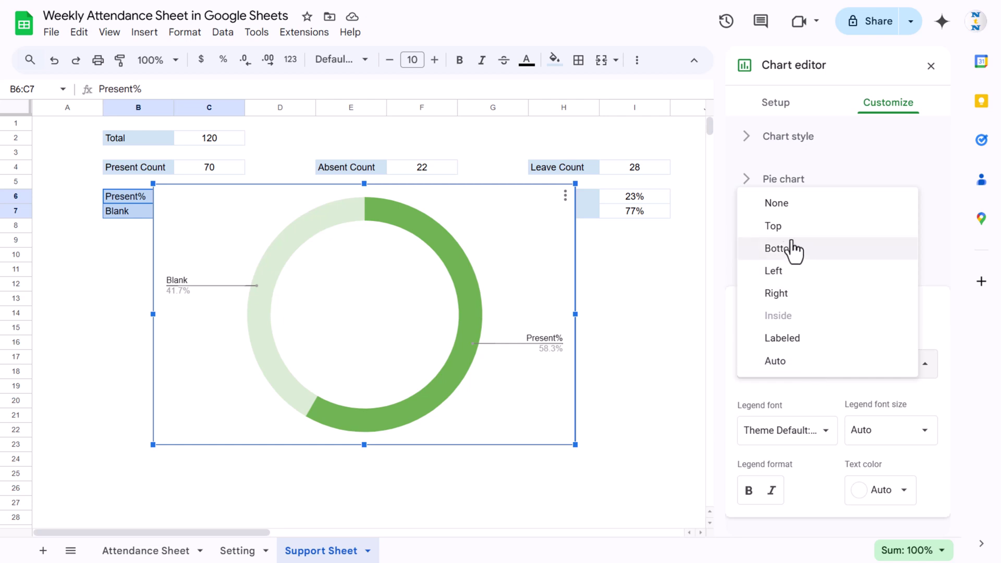
click(794, 213)
click(786, 180)
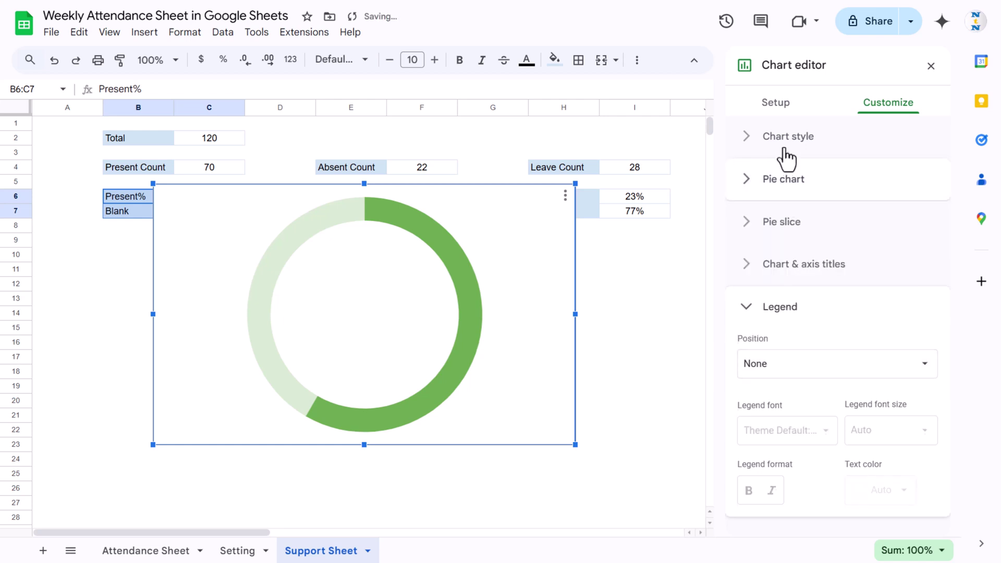
- Set the doughnut chart's background and border colors to None and shrink the chart to a small ring
click(784, 146)
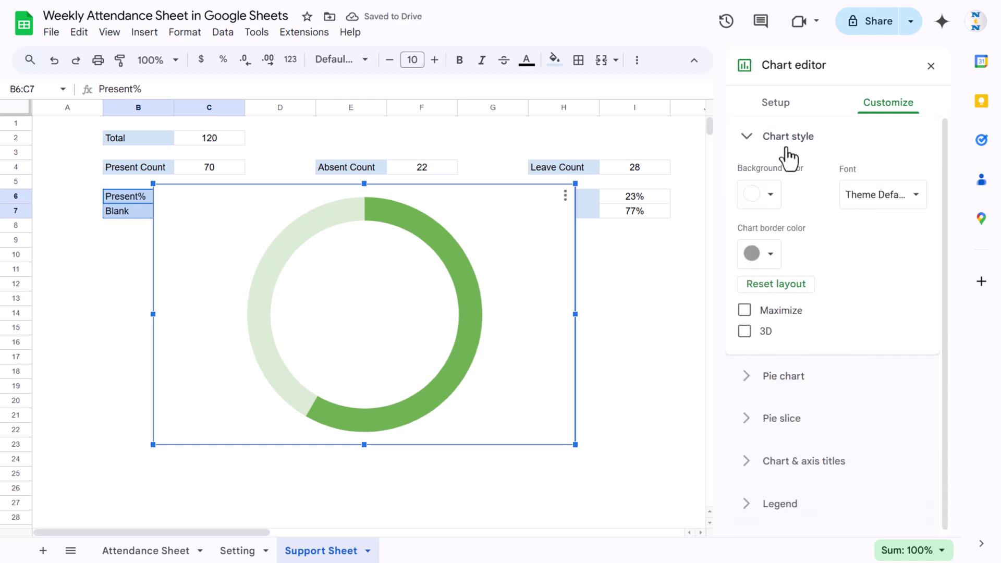
click(779, 205)
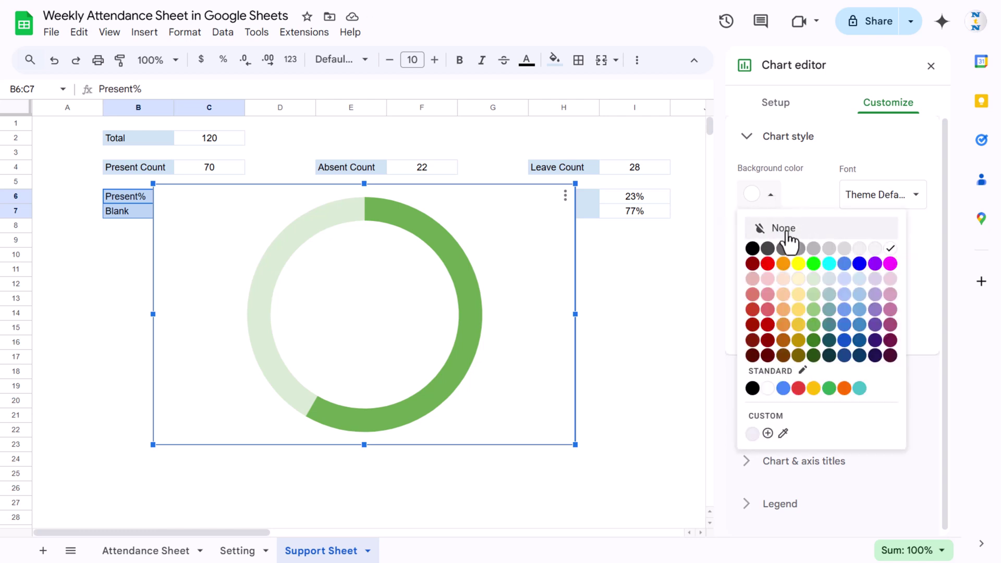
click(762, 228)
click(771, 258)
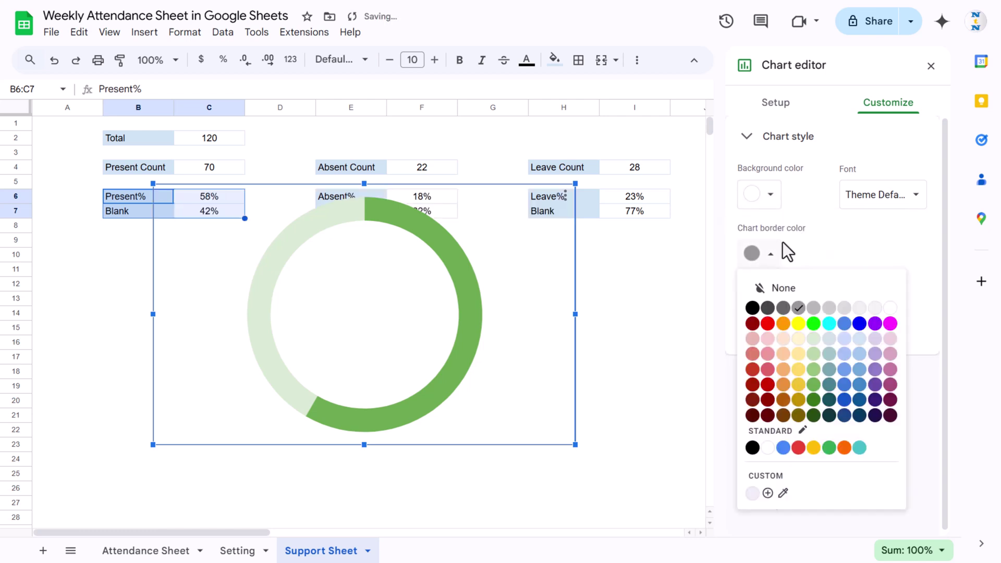
click(780, 290)
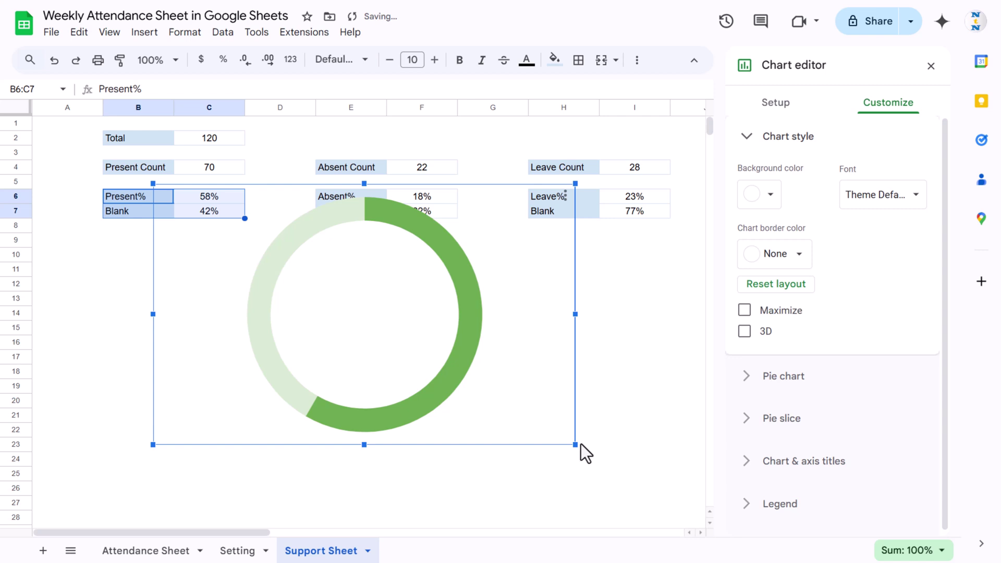
drag(573, 445, 439, 357)
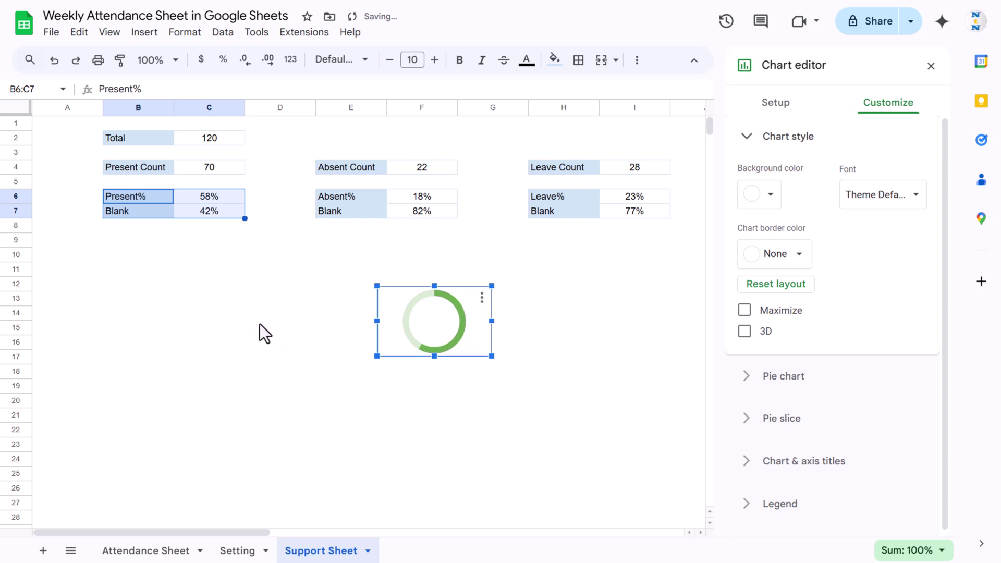
- Merge cells D15:D16 and link the merged cell to the Present% value with =C6
mouse_move(301, 326)
mouse_down()
mouse_move(290, 327)
mouse_move(290, 354)
mouse_move(289, 341)
mouse_up()
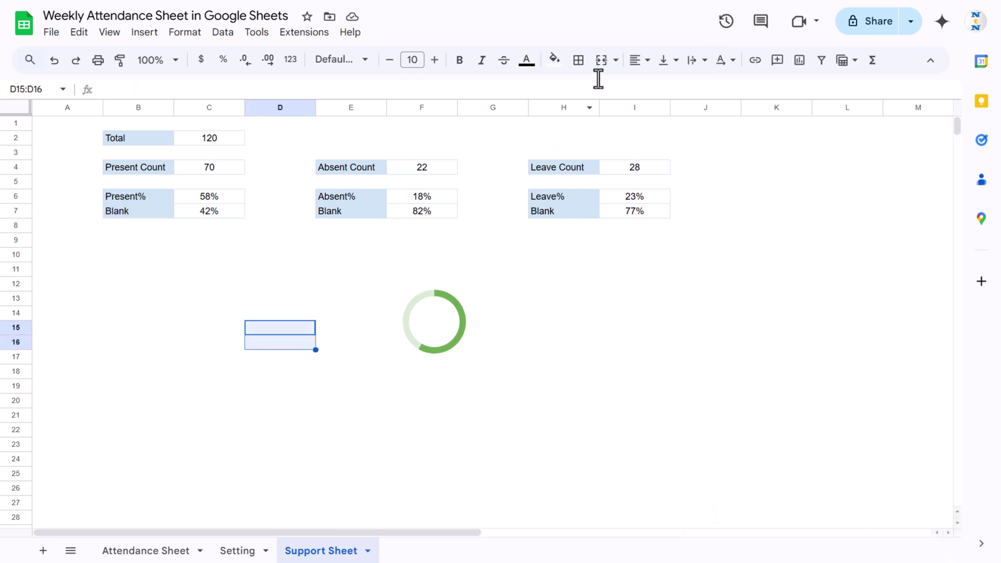
click(602, 61)
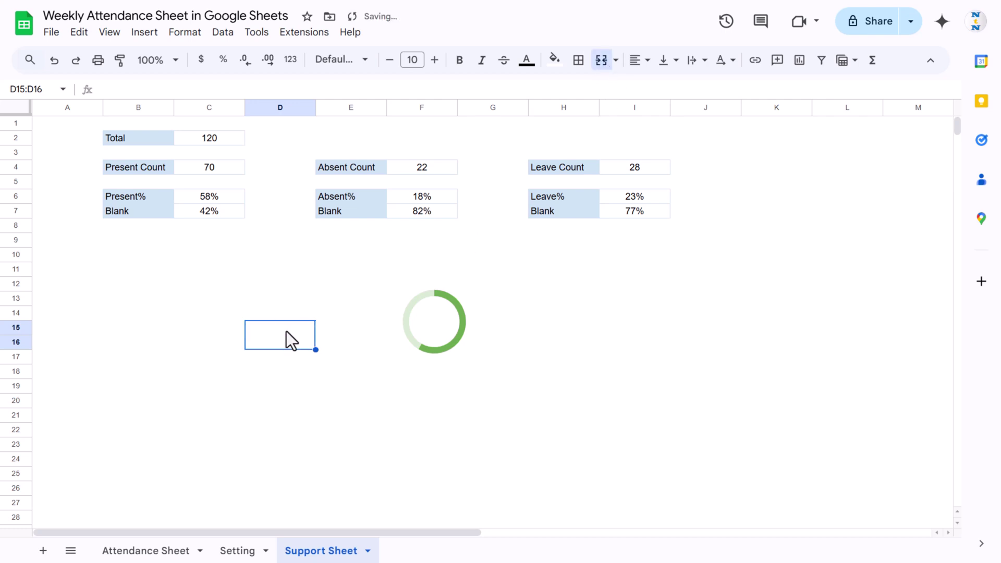
text(=)
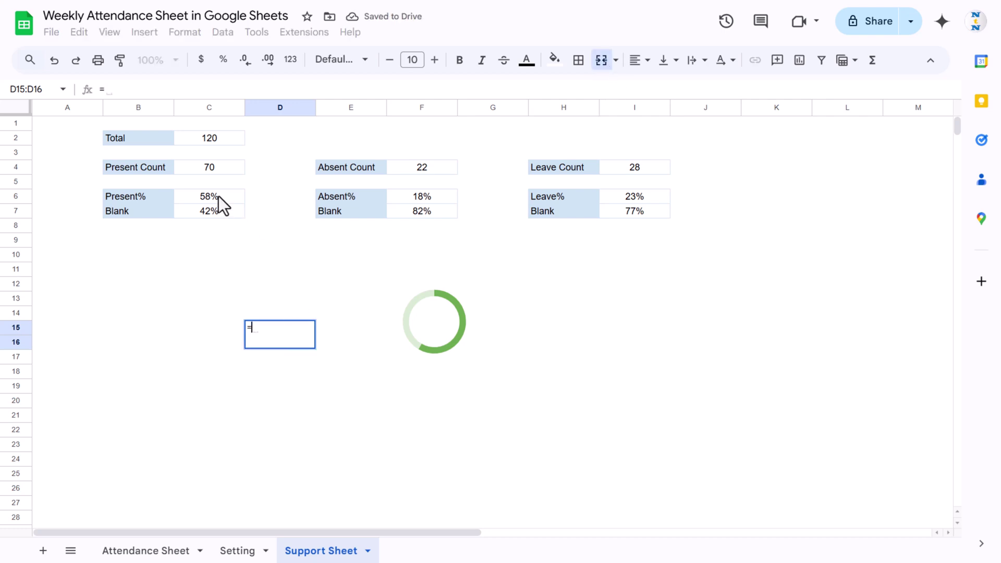
click(218, 195)
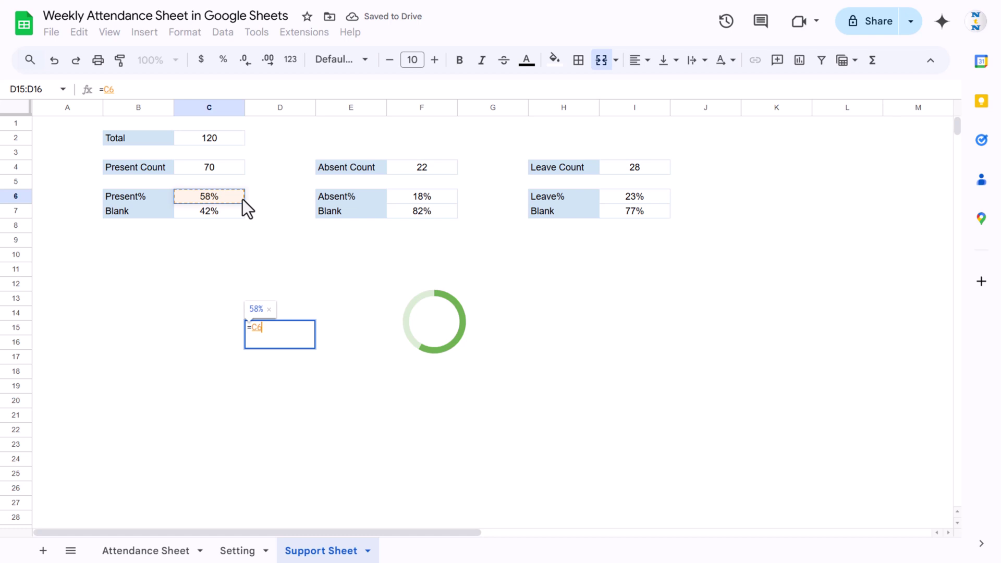
key(Return)
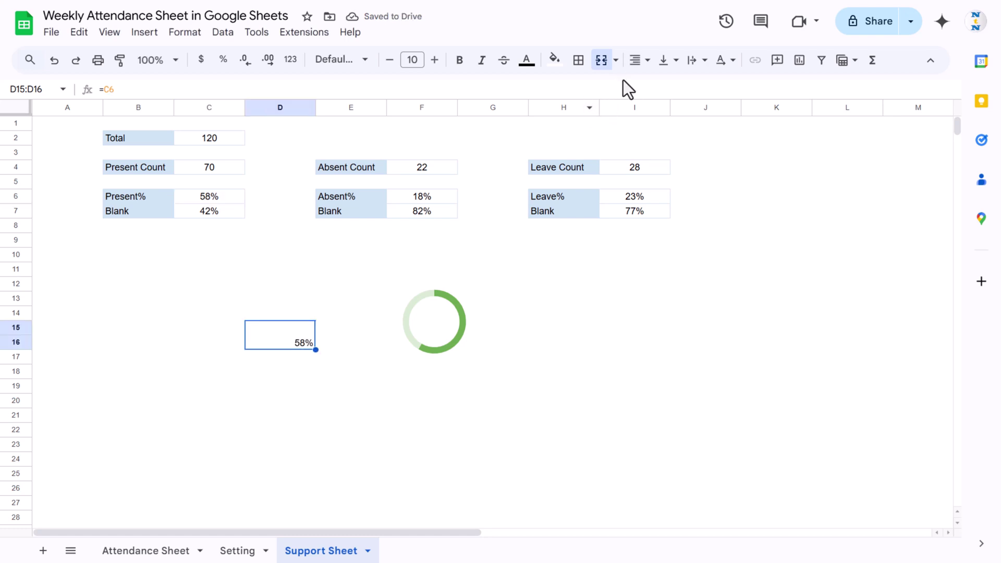
- Center the merged percentage cell's content horizontally and align it to the middle vertically
click(644, 60)
click(662, 86)
click(673, 61)
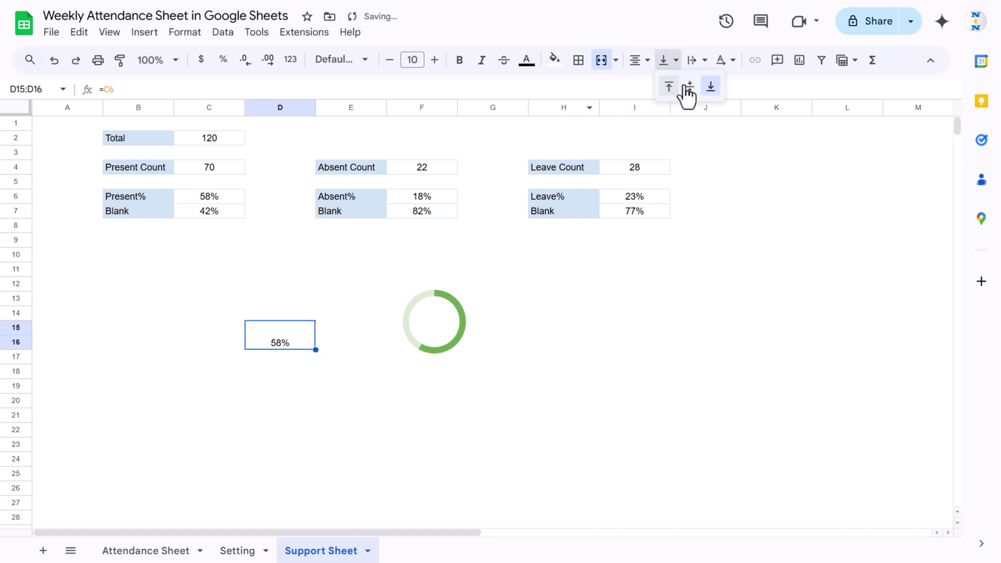
click(690, 86)
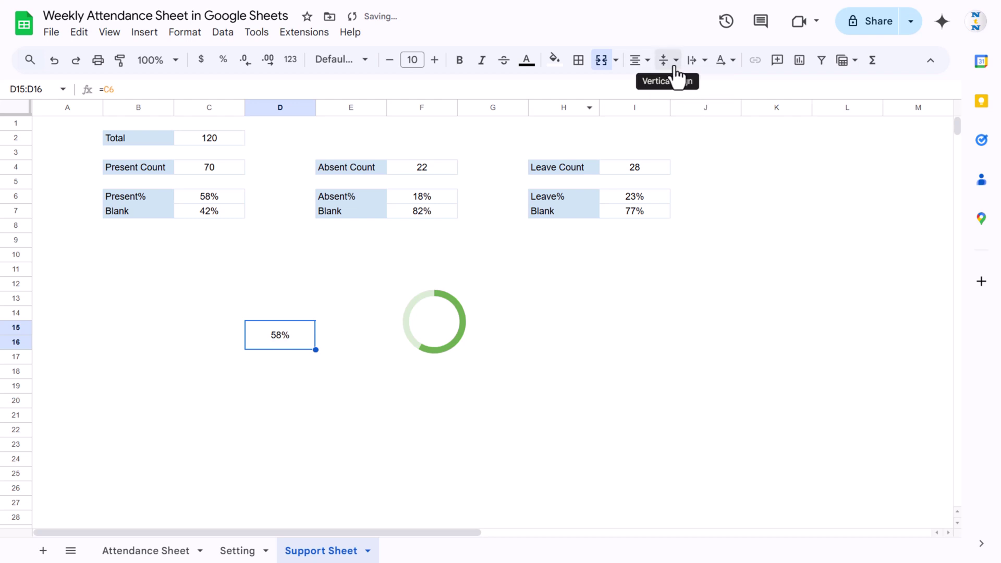
click(674, 65)
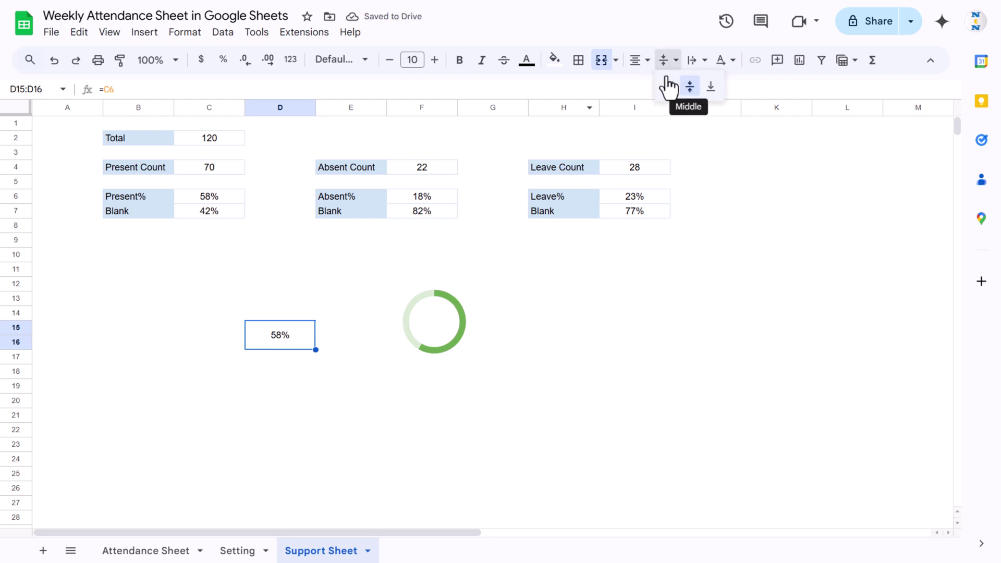
- Increase the merged percentage cell's font size to 15
click(435, 61)
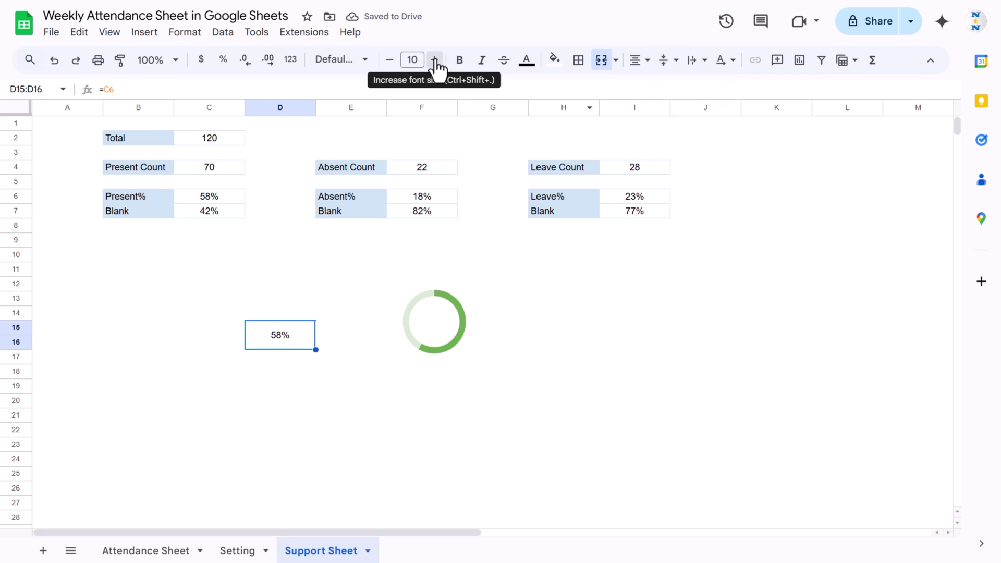
click(435, 61)
click(435, 62)
click(435, 62)
click(435, 62)
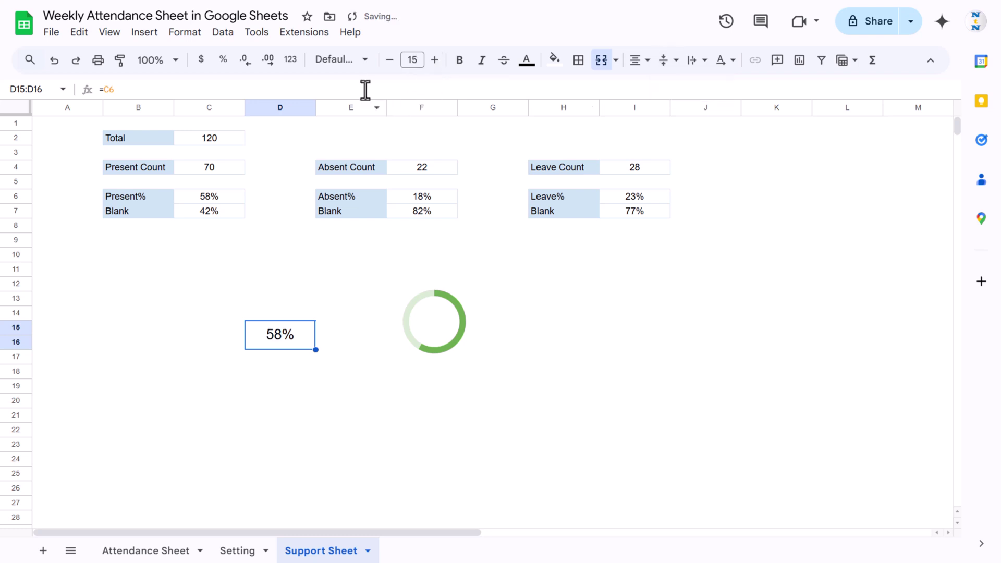
- Format the percentage in D15:D16 as green bold text in the Arial Rounded font
click(526, 60)
click(592, 185)
click(459, 60)
click(344, 60)
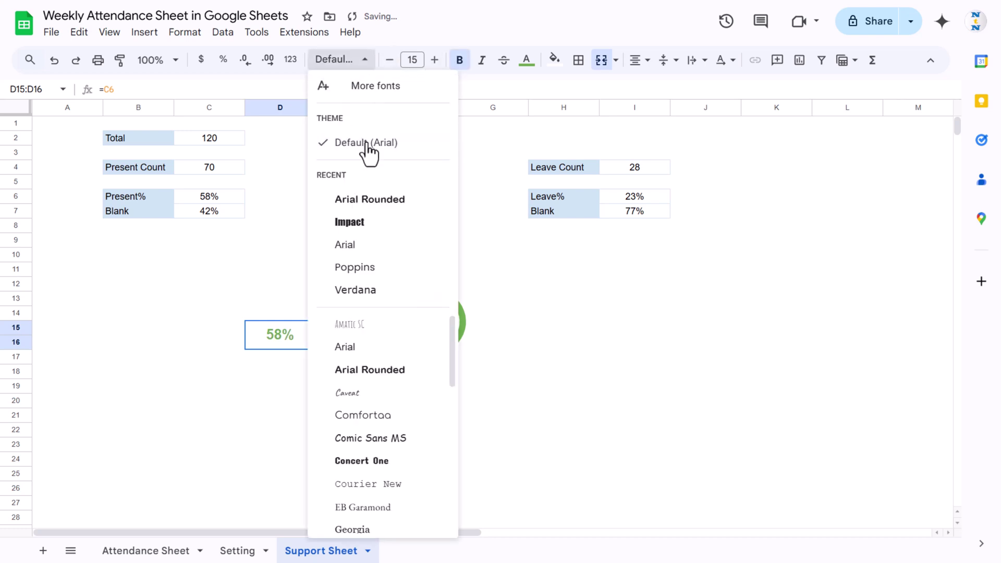
click(363, 203)
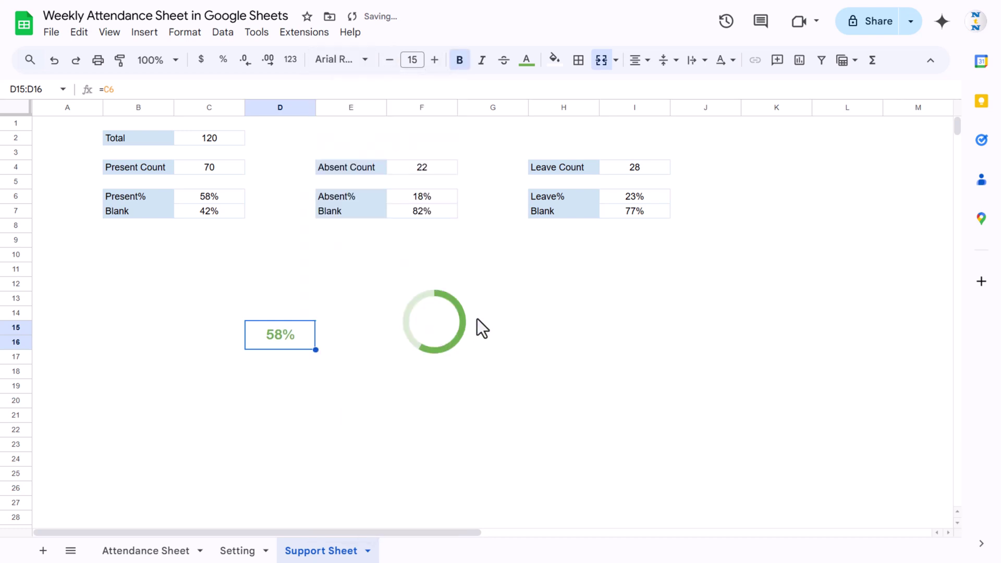
- Move the doughnut chart over the merged cell D15:D16 so its ring surrounds the percentage
click(465, 308)
drag(464, 297, 297, 308)
click(484, 348)
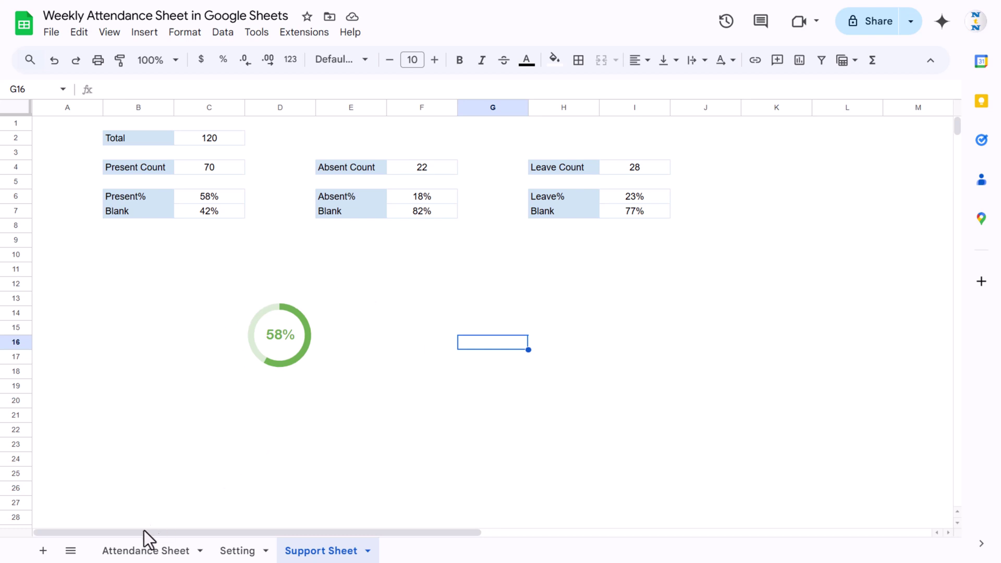
- On the Attendance Sheet, move the Present% doughnut chart aside to uncover the percentage cell behind it
click(140, 552)
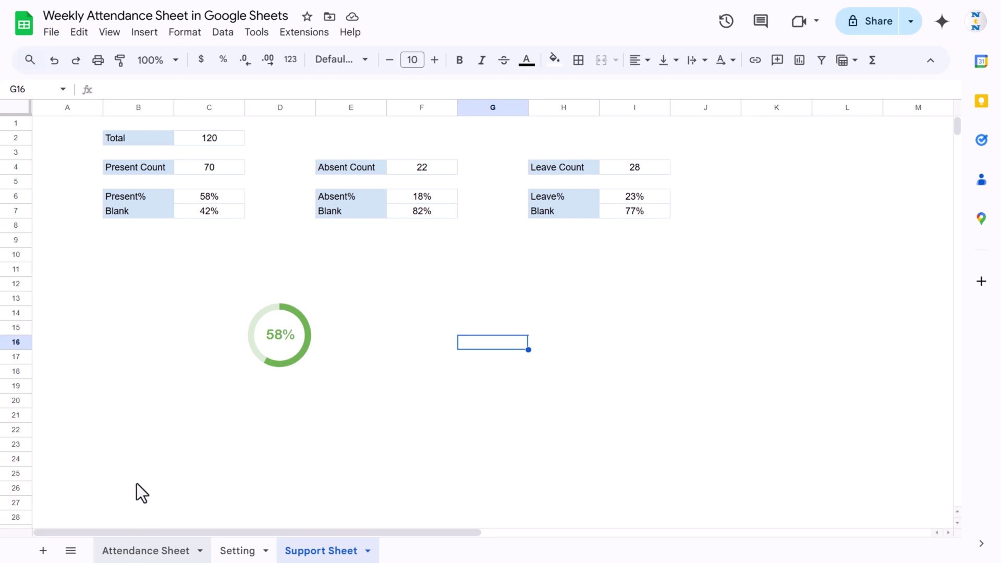
click(483, 182)
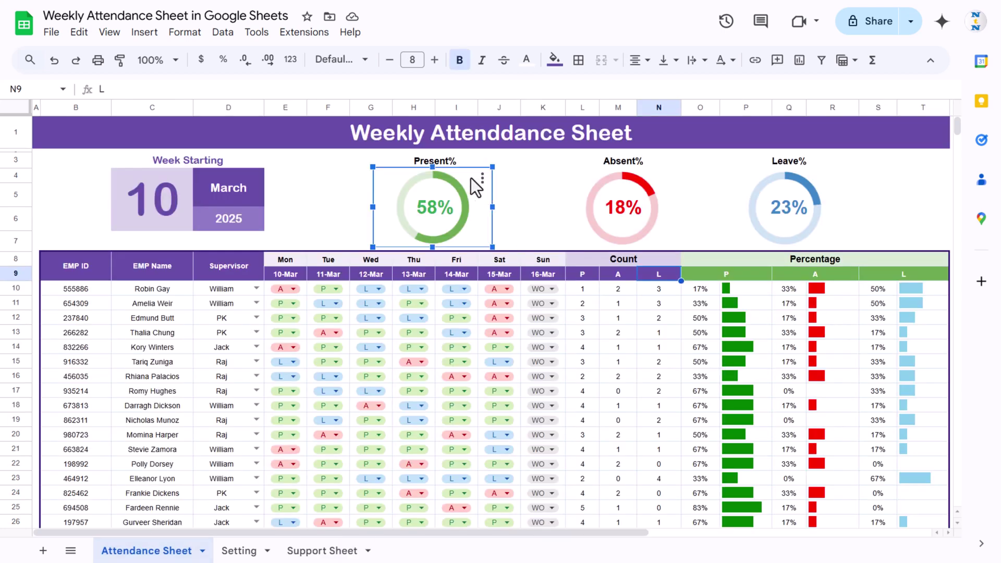
drag(481, 182, 573, 268)
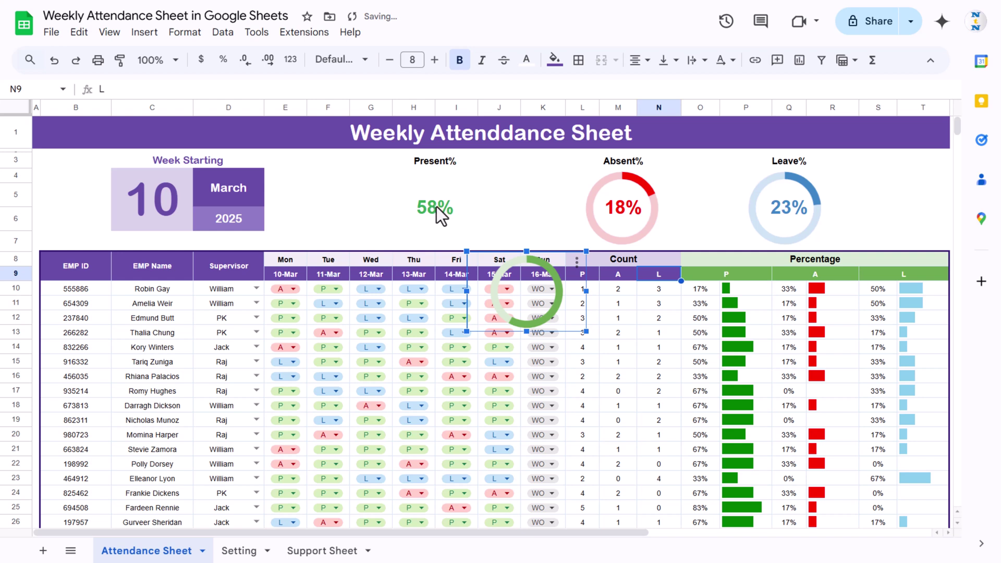
- Examine the formula in the Attendance Sheet's Present% cell H5:I6 and its source cell C6 on the Support Sheet
click(438, 207)
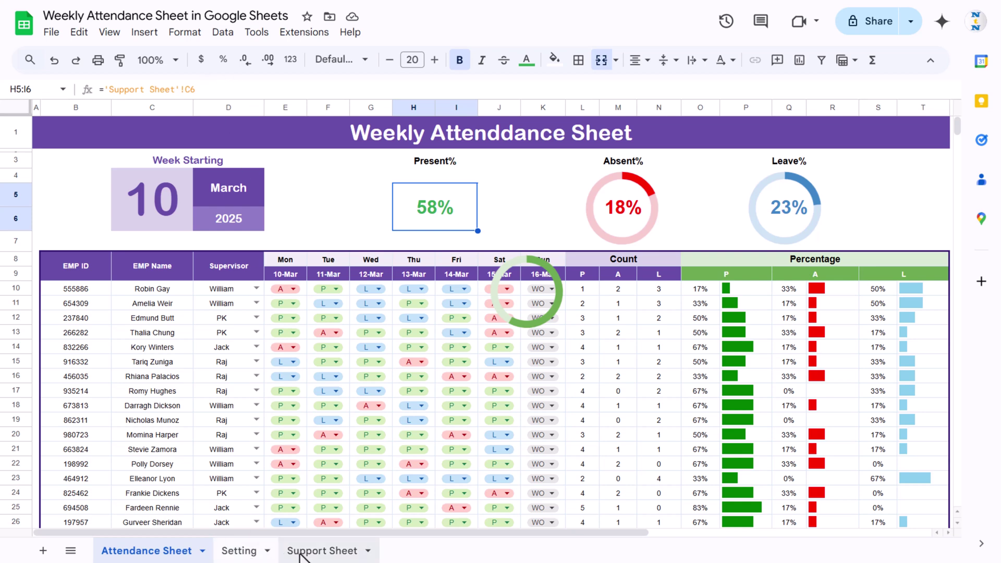
click(315, 551)
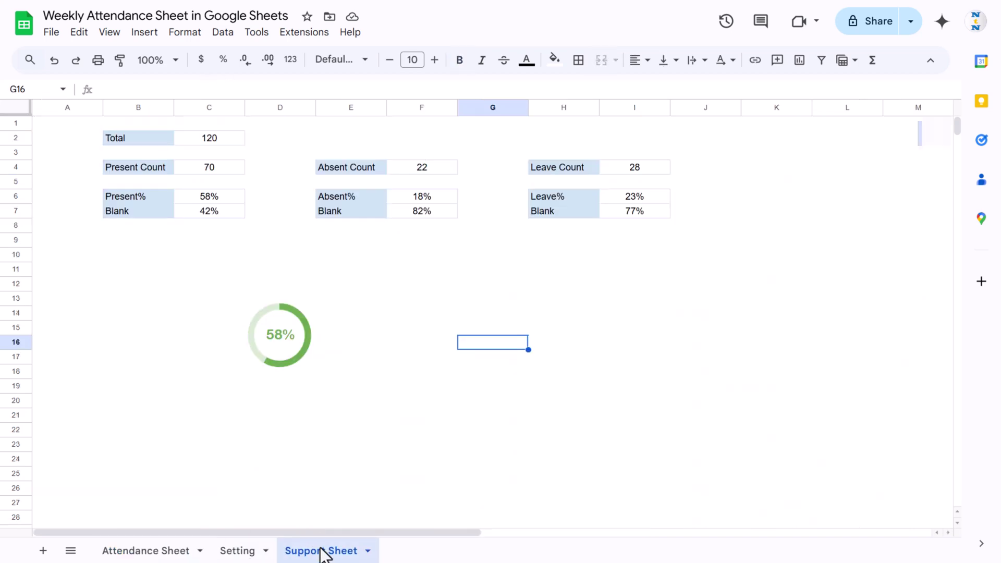
click(217, 198)
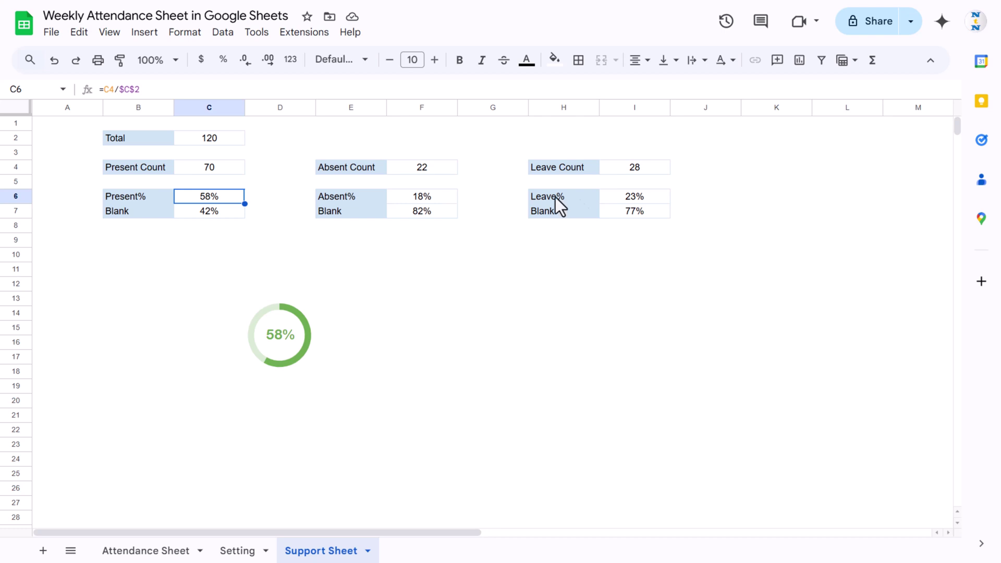
- Review the Present%, Absent% and Leave% headings on the Attendance Sheet and look over the attendance table
click(140, 553)
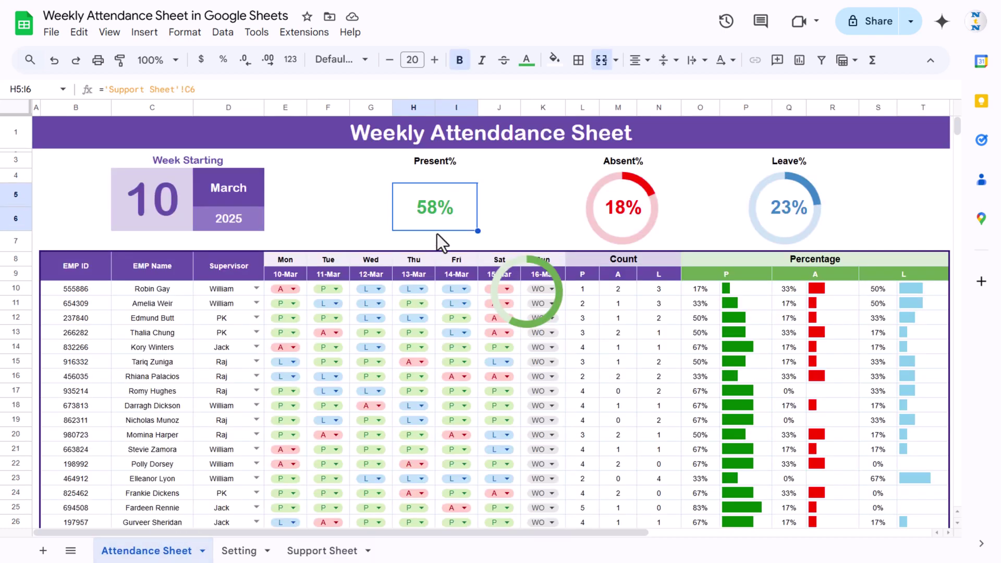
click(443, 166)
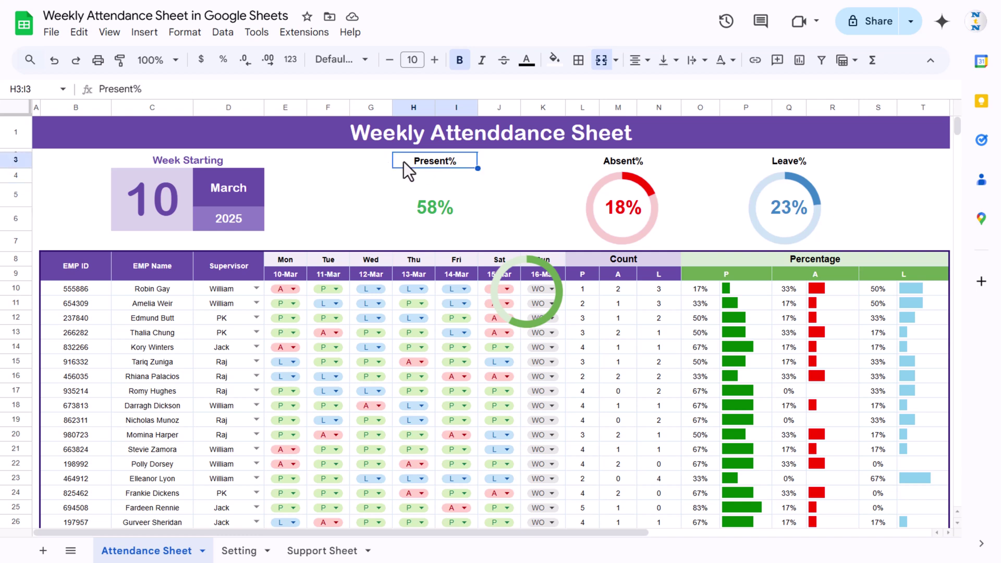
click(624, 166)
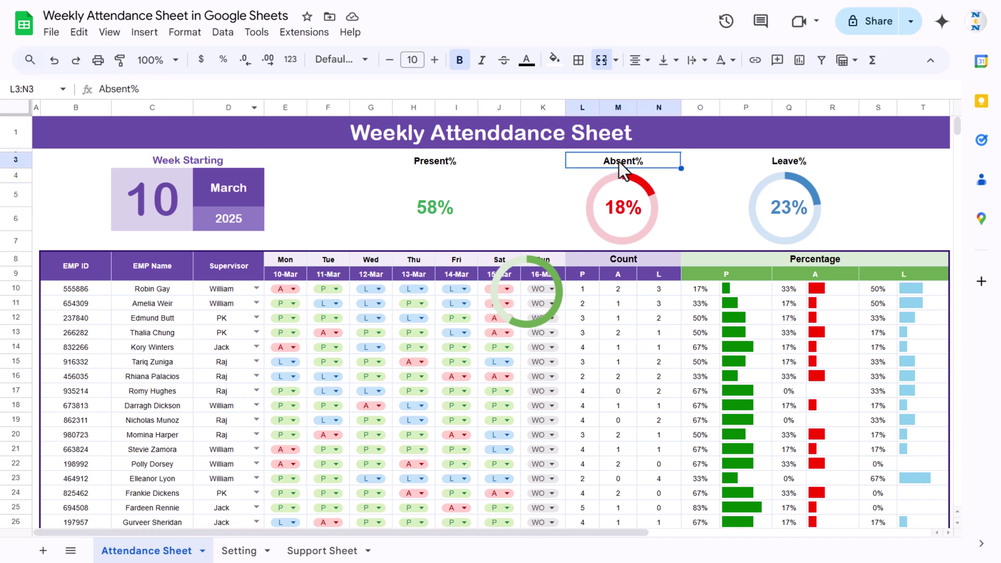
click(782, 167)
click(526, 222)
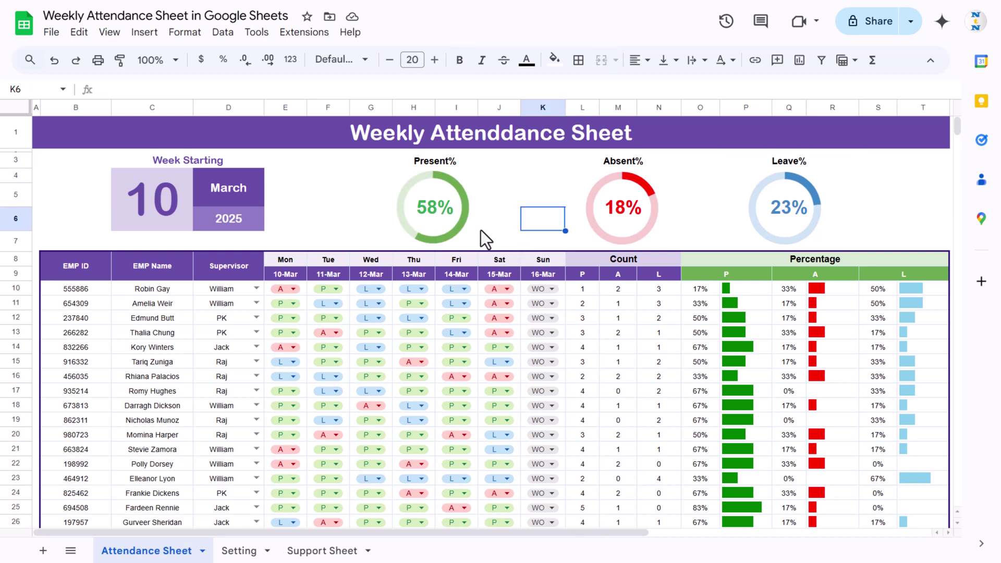
scroll(514, 242, down, 3)
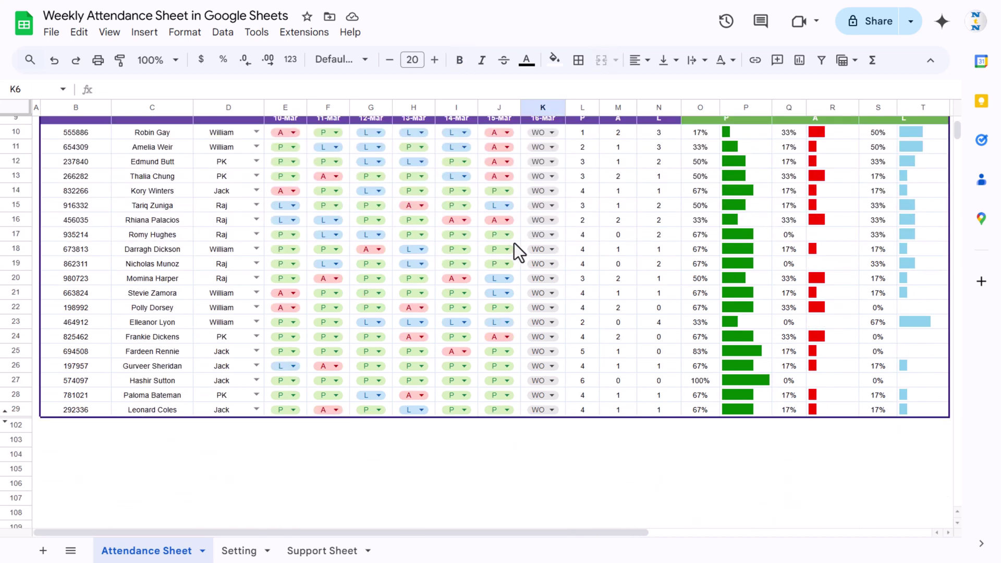
scroll(514, 243, up, 2)
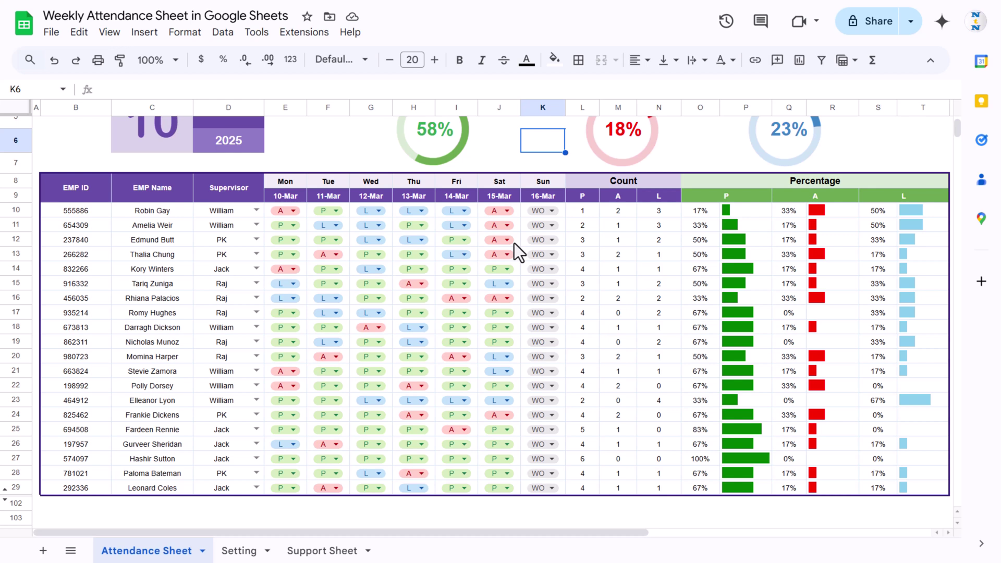